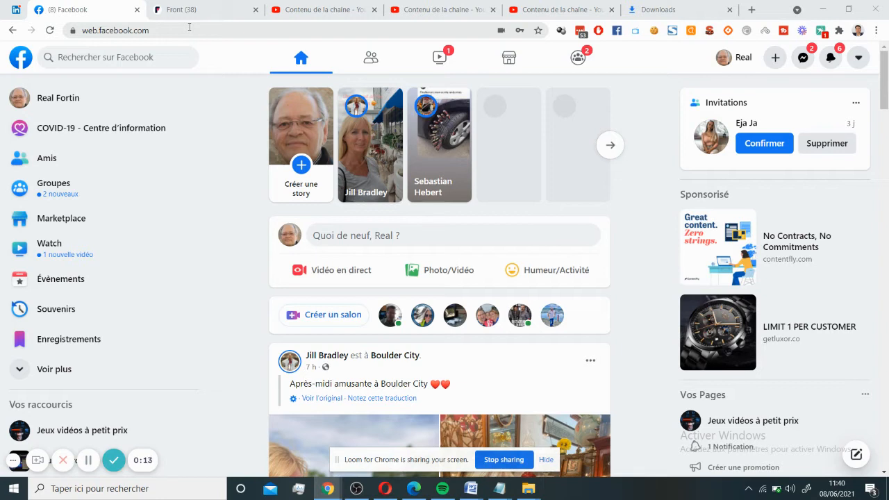
Go to business.facebook.com and open the ads manager (Gestionnaire de publicités) from the business suite
left_click(111, 31)
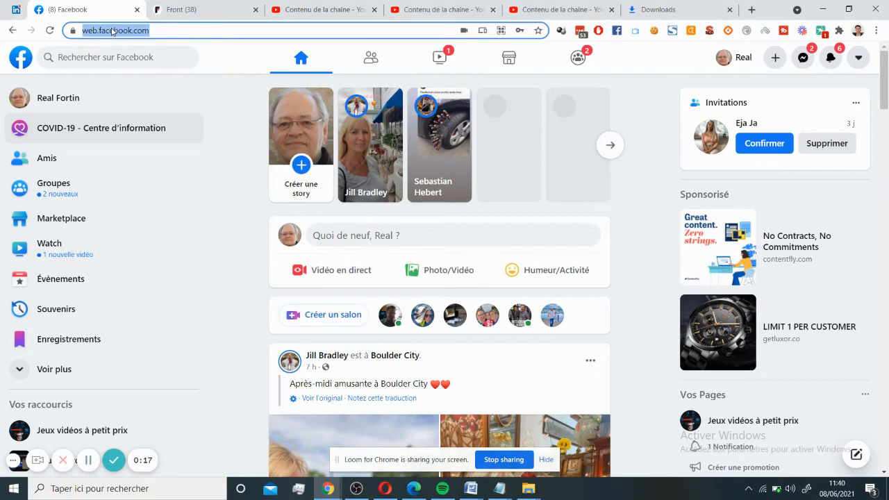
type("busi")
key("Right")
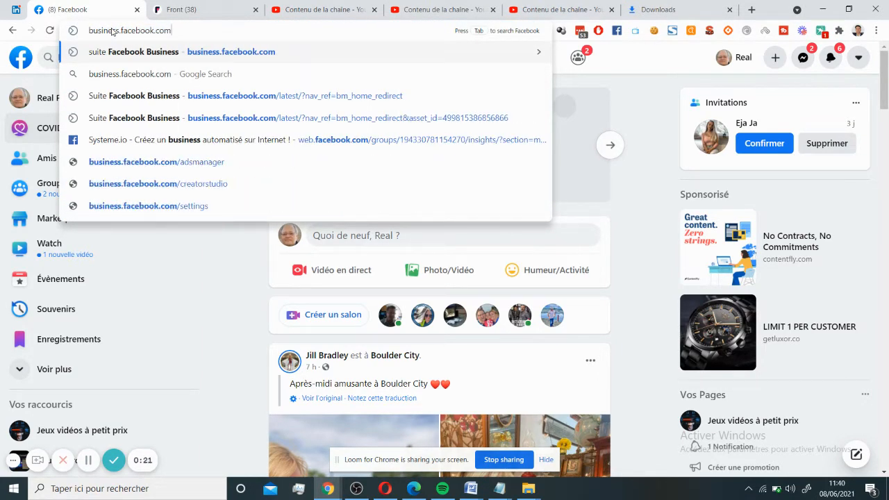
key("Return")
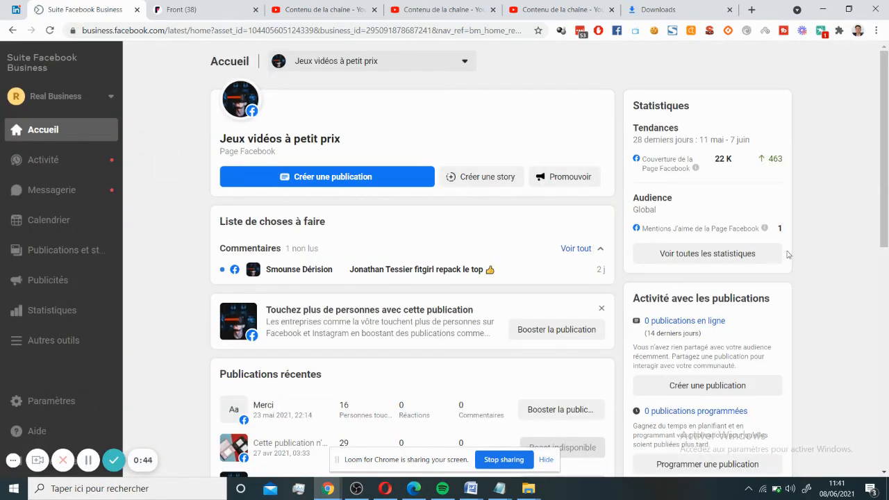
left_click(60, 341)
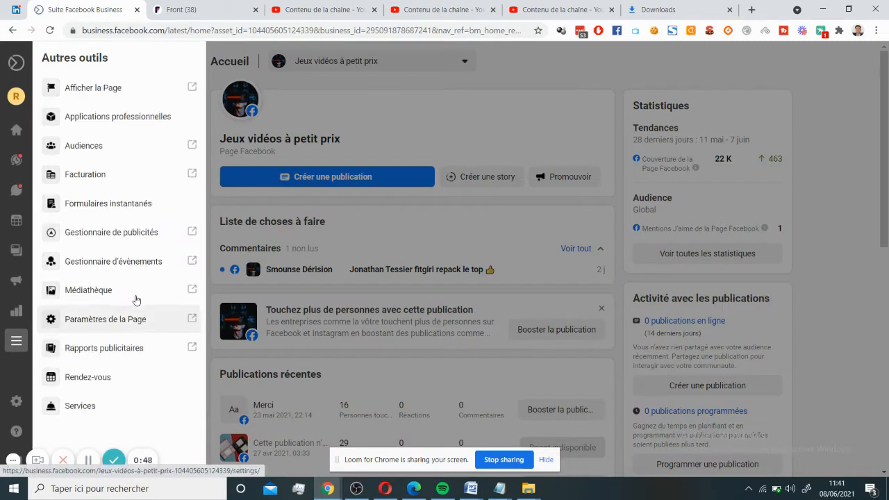
left_click(109, 233)
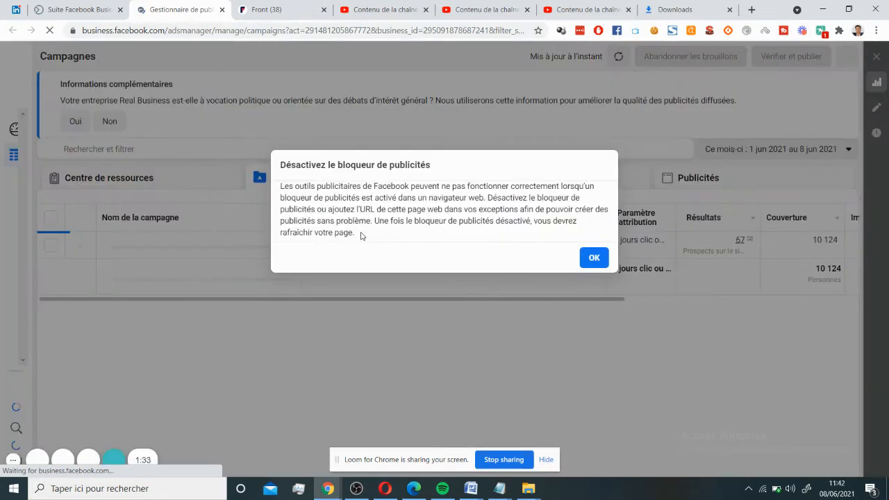
Dismiss the ad-blocker notice and pause AdBlock on this site
left_click(594, 256)
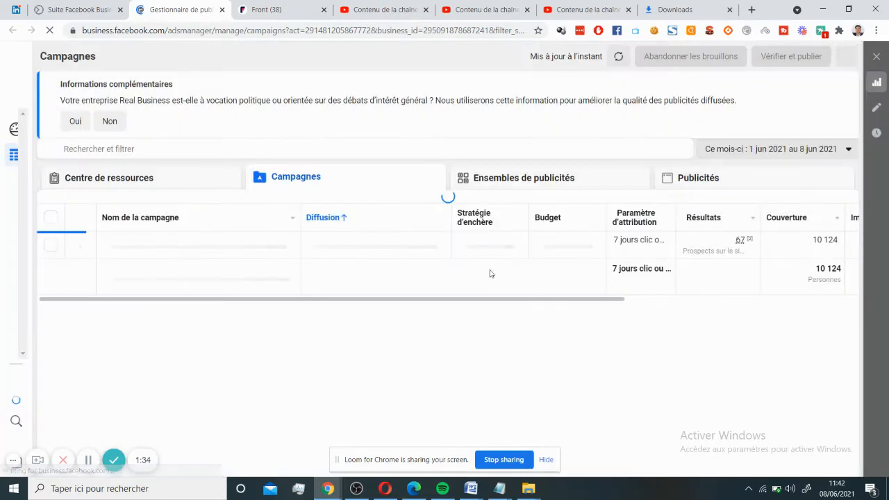
right_click(597, 31)
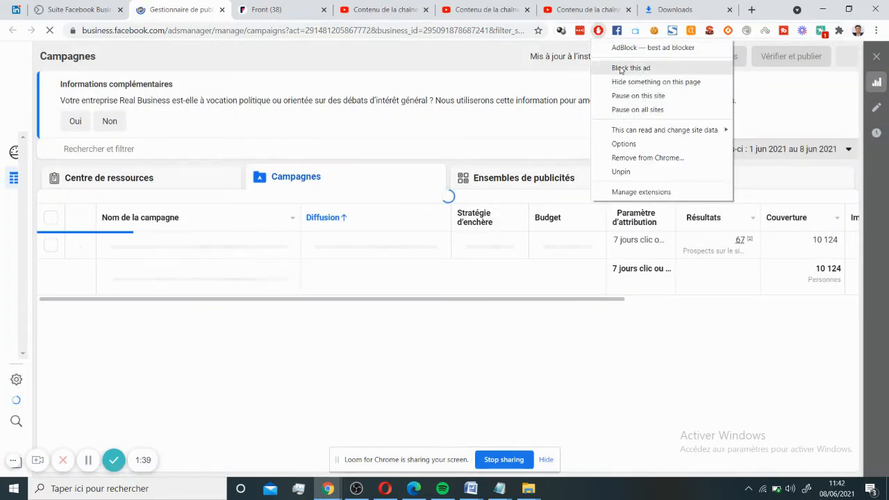
left_click(642, 95)
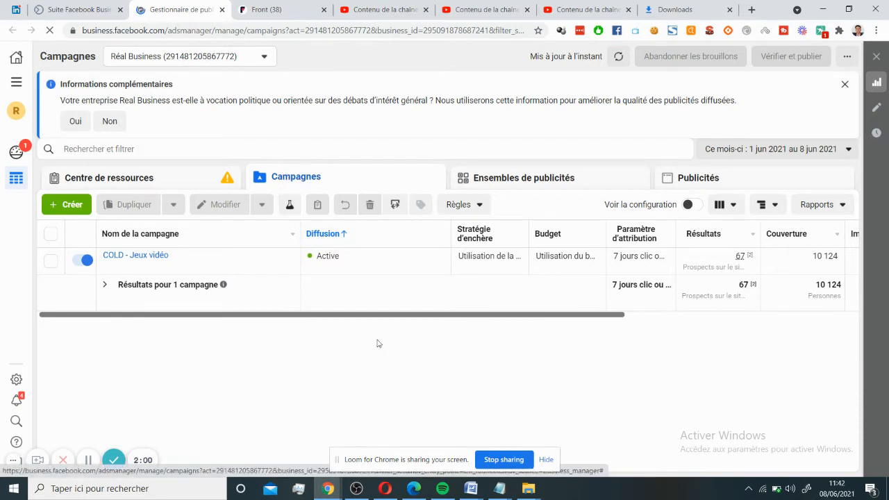
Create a new campaign with the Conversions objective and continue to its settings
left_click(70, 205)
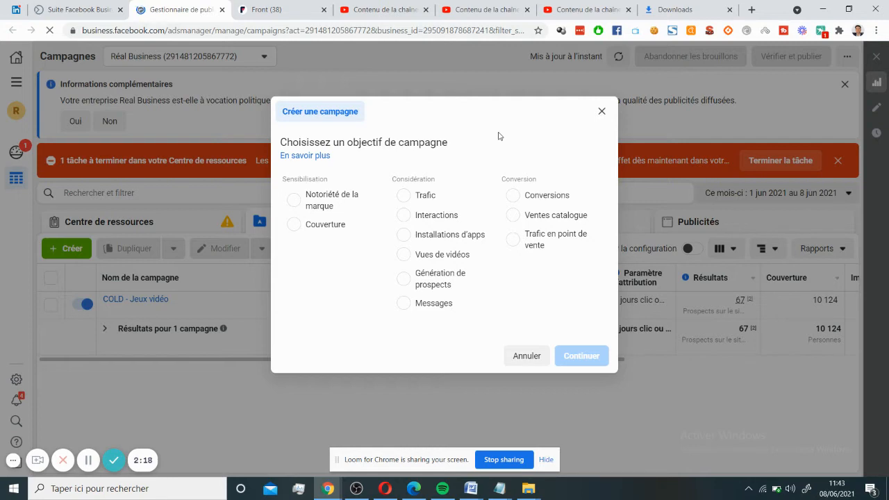
left_click(513, 201)
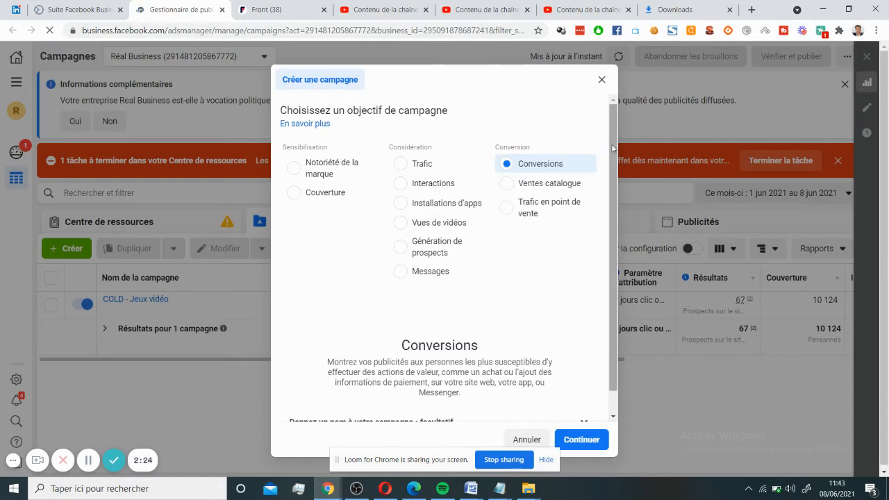
left_click_drag(612, 148, 610, 180)
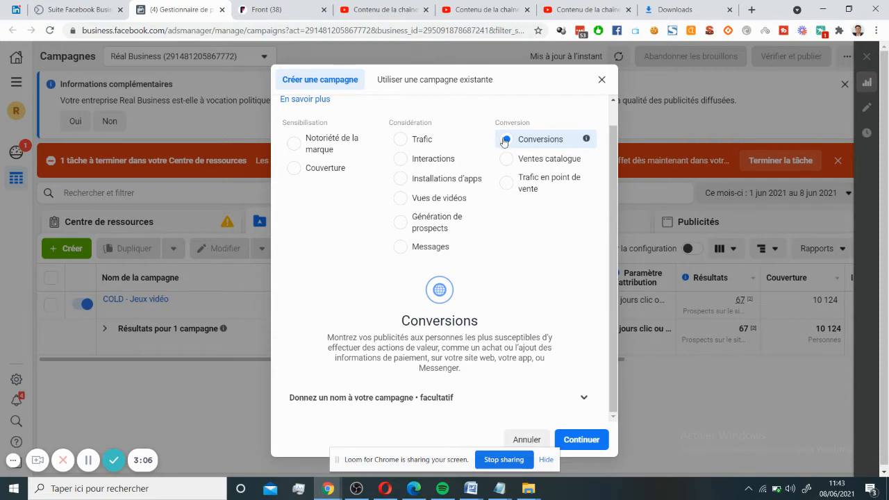
left_click(578, 438)
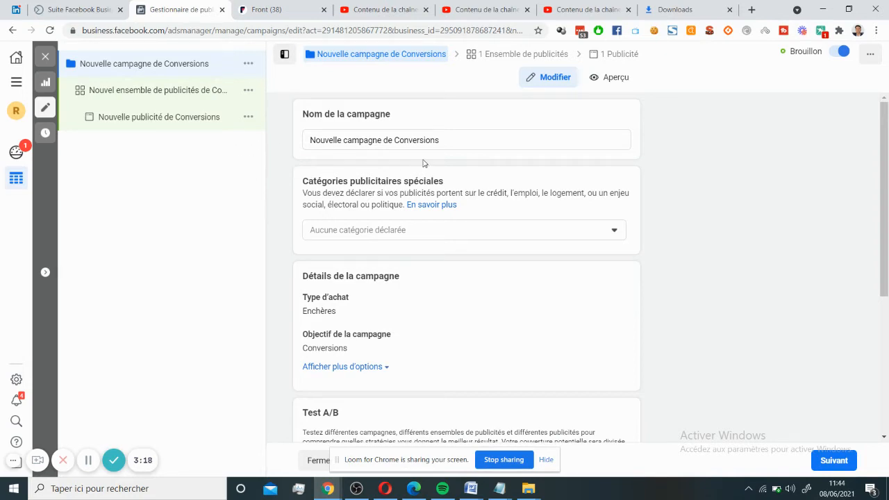
Rename the campaign as "COLD - Guide - Abonnement produit A"
triple_click(355, 141)
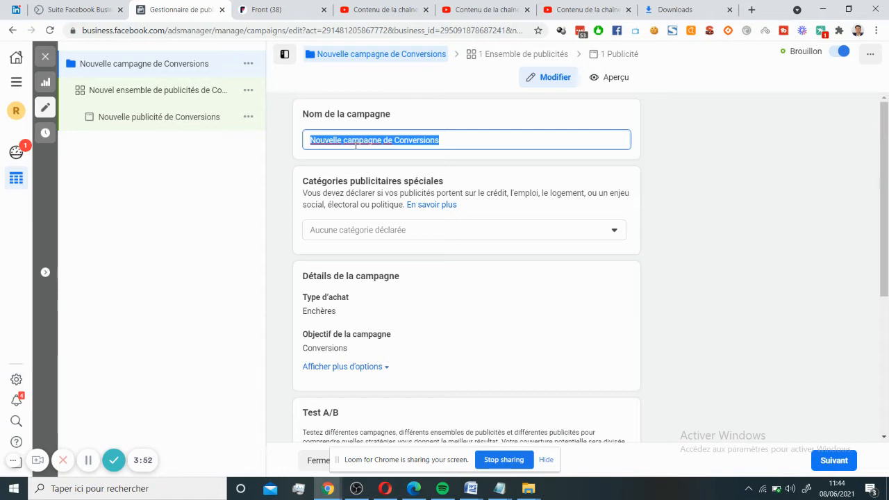
type("COLD")
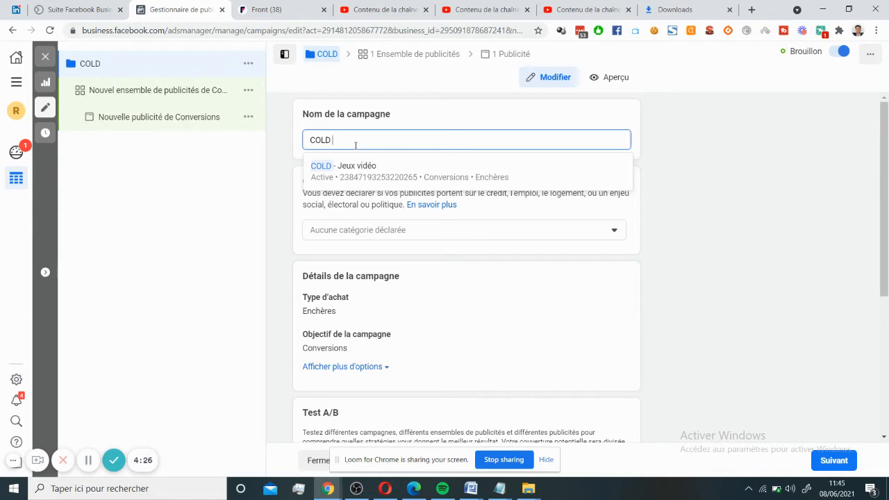
type("- Guide -")
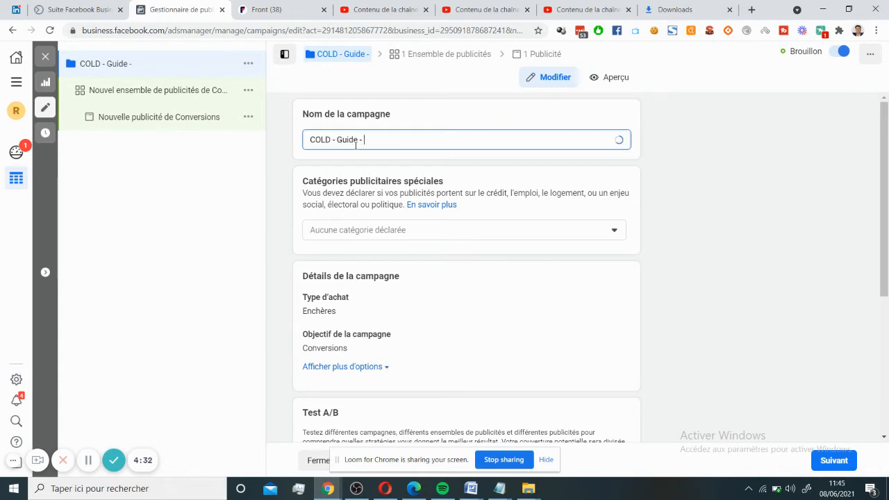
type("Abonnement")
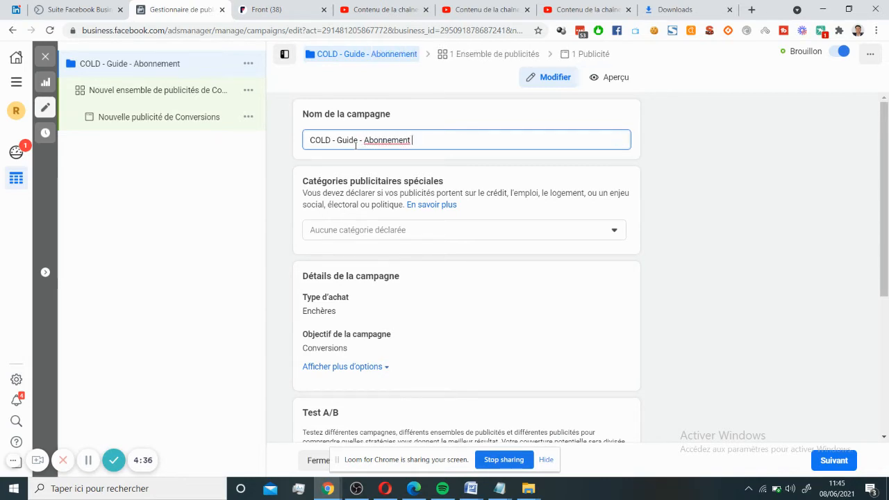
type(" produit A")
left_click(273, 185)
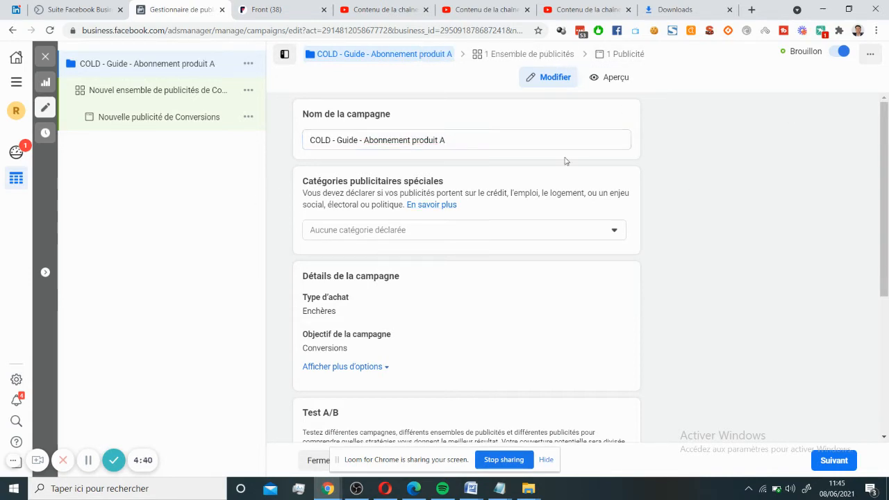
Try campaign budget optimization, examine its daily budget settings, and turn it back off
scroll(473, 212, "down", 1)
scroll(472, 211, "down", 3)
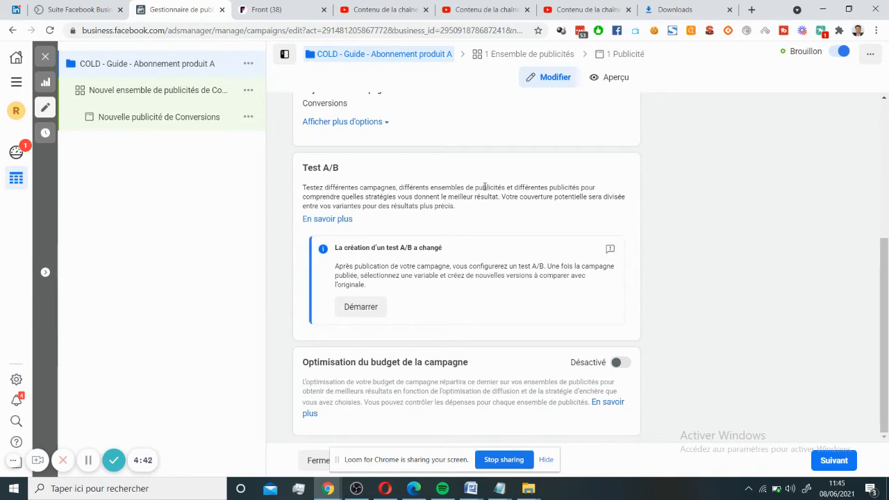
scroll(424, 173, "up", 3)
scroll(386, 155, "down", 3)
left_click(620, 364)
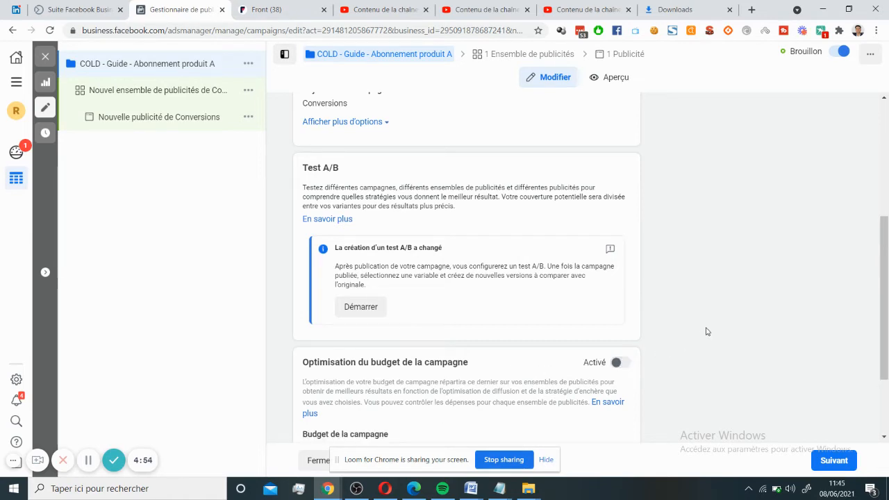
scroll(668, 341, "down", 2)
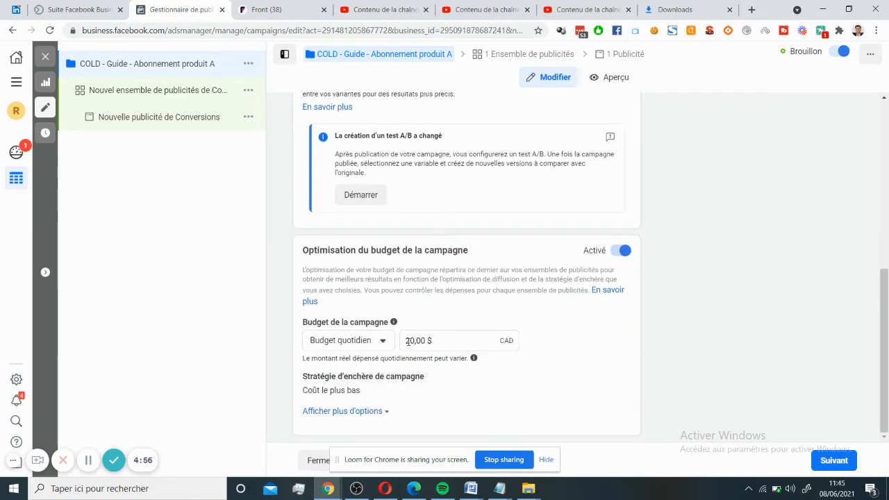
left_click(416, 338)
left_click(466, 339)
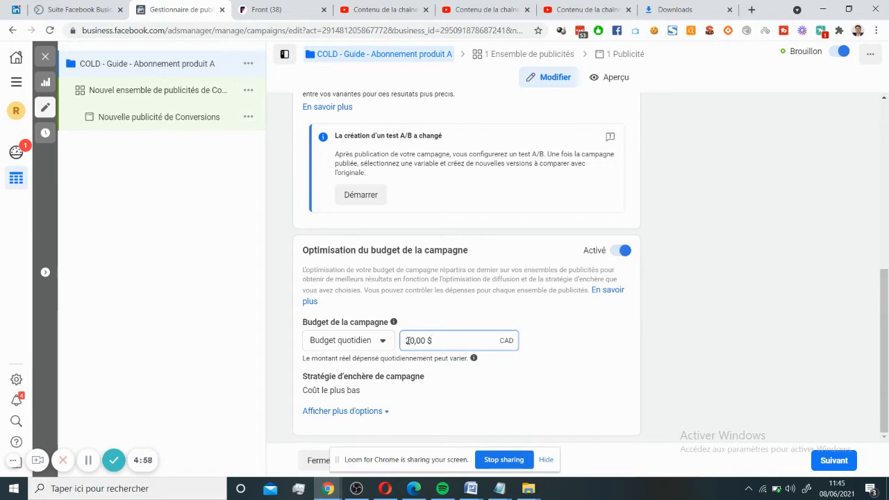
left_click(643, 338)
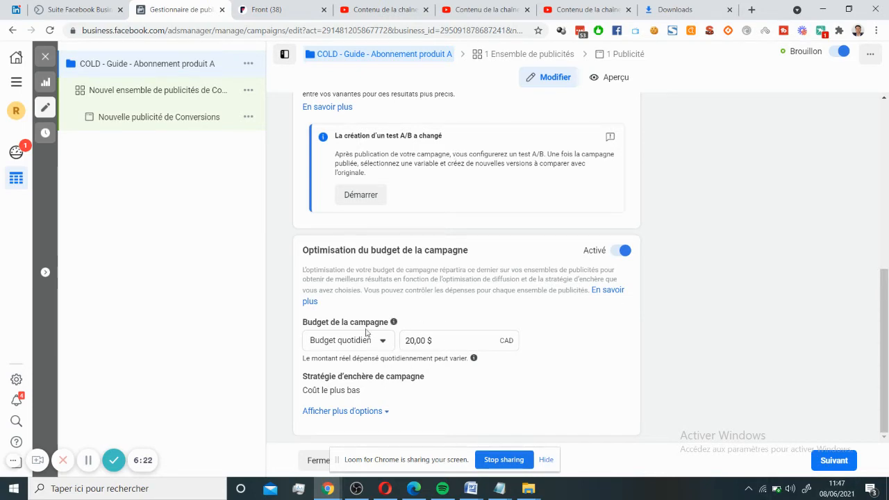
mouse_move(468, 361)
left_click(620, 250)
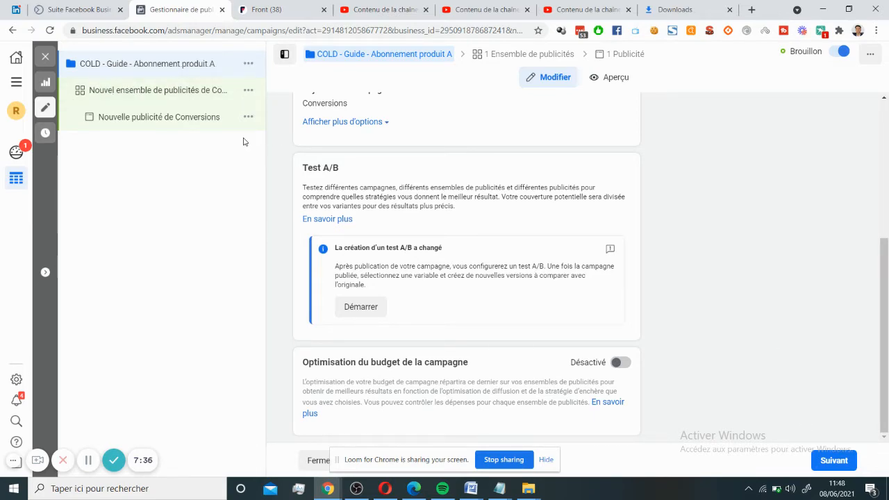
Proceed from the campaign level to the settings of the new ad set
scroll(431, 283, "up", 3)
scroll(431, 281, "down", 3)
scroll(431, 275, "up", 4)
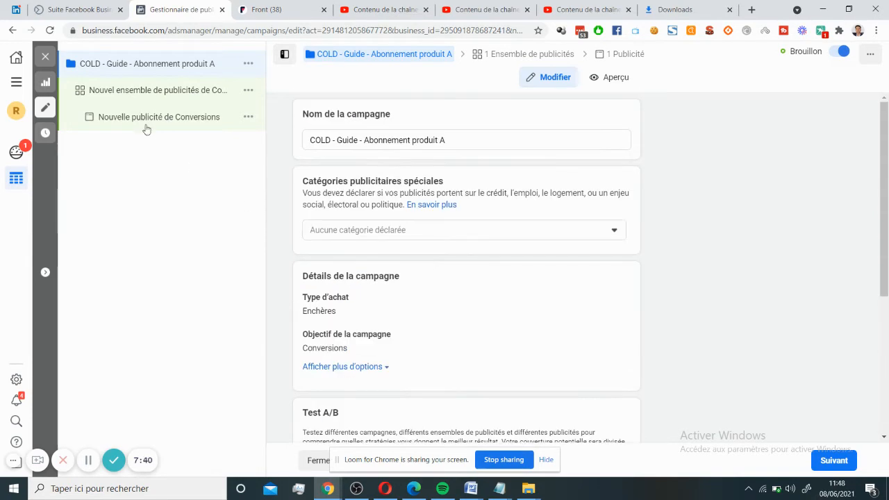
left_click(834, 461)
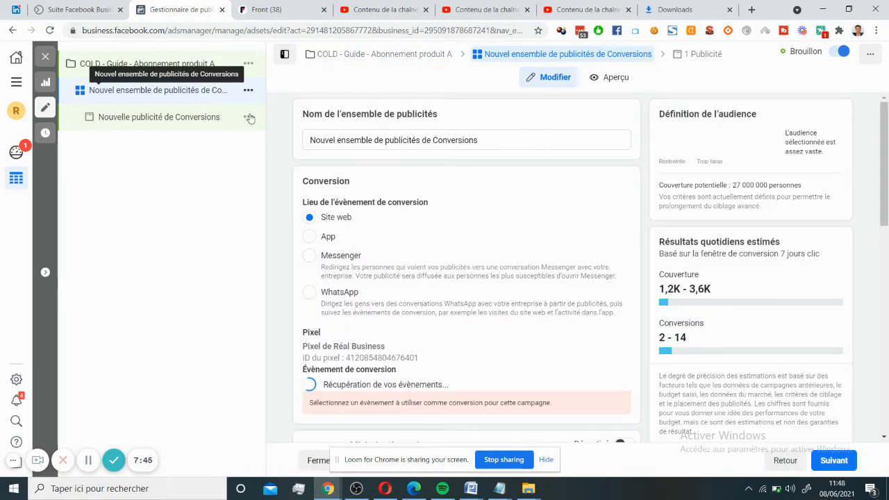
scroll(430, 217, "down", 1)
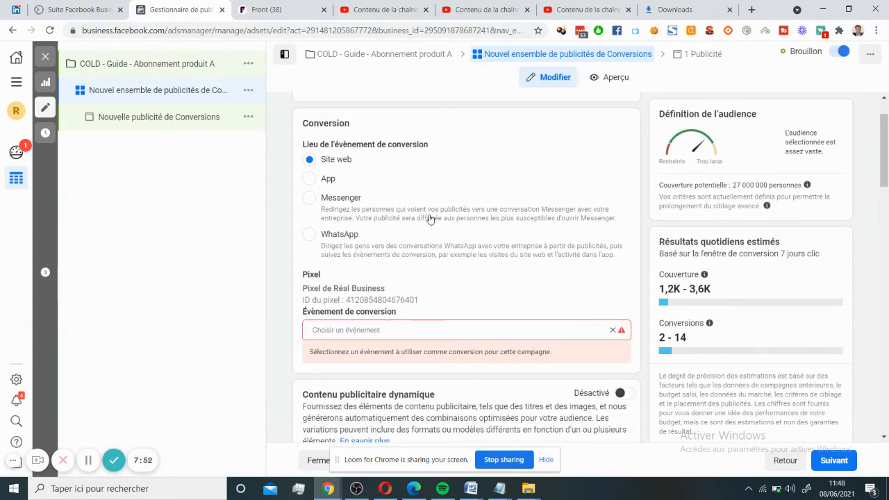
scroll(432, 130, "up", 1)
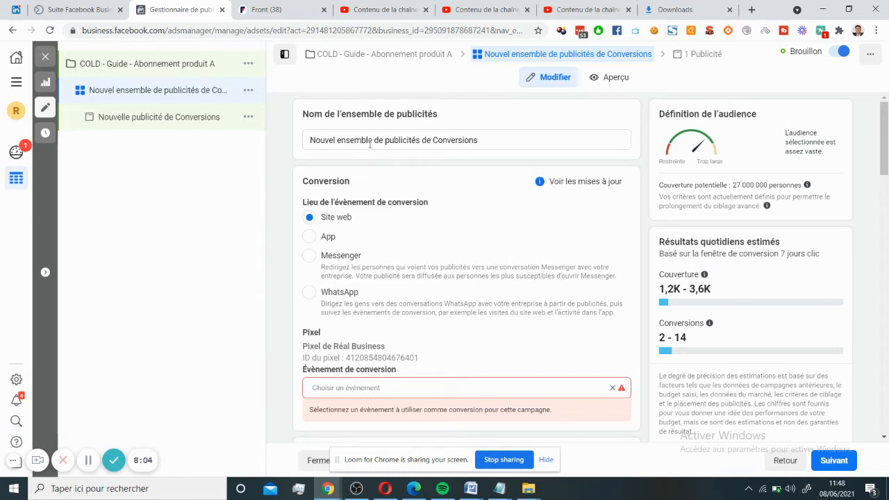
left_click(370, 141)
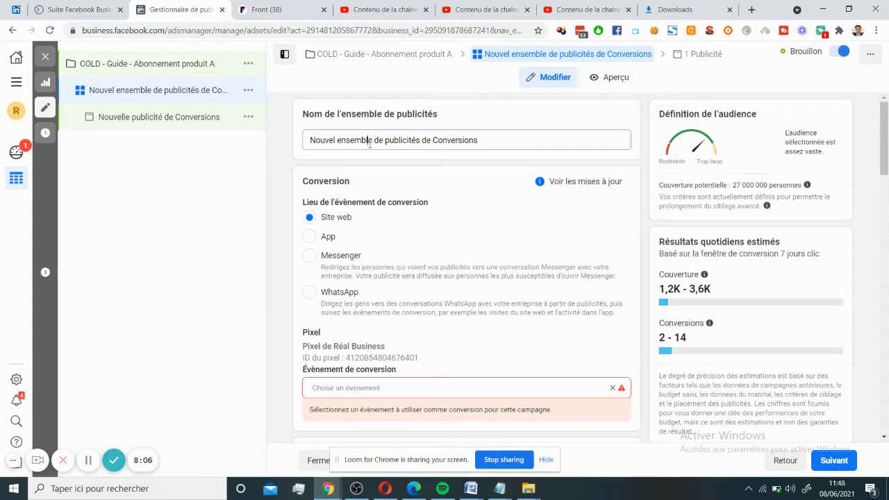
key("ctrl+a")
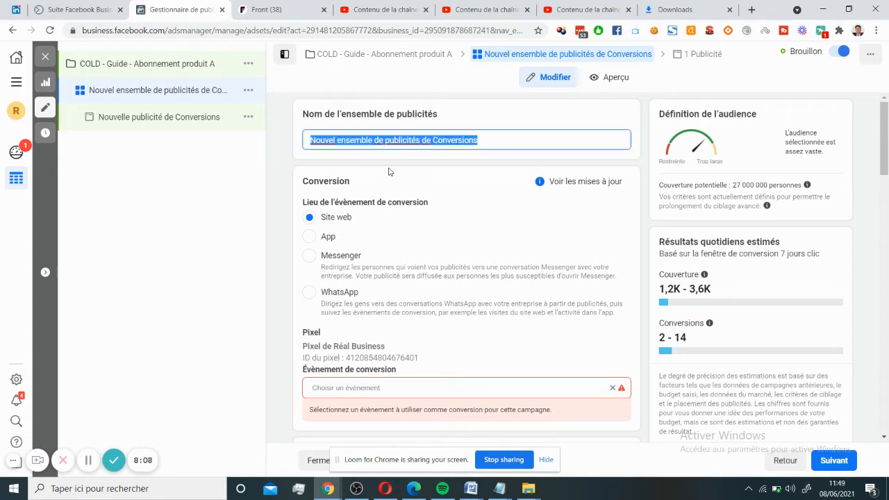
left_click(339, 140)
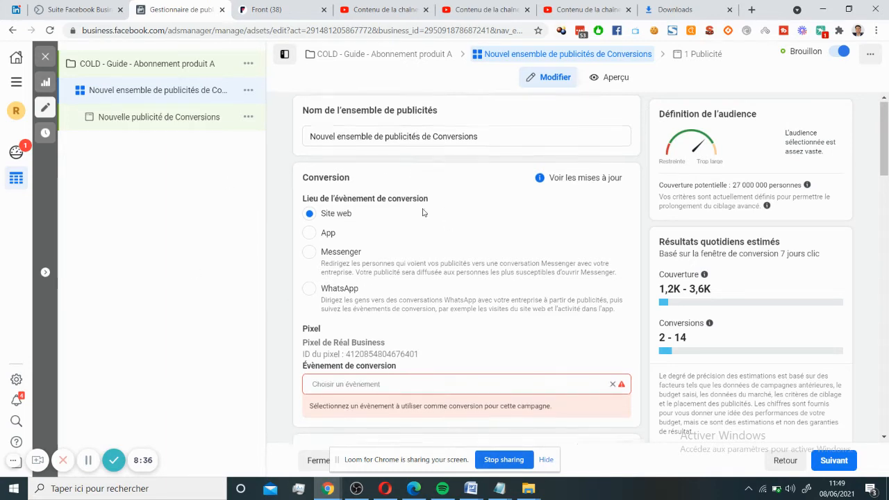
Choose Prospect as the website conversion event for the new ad set
scroll(374, 188, "down", 4)
scroll(416, 209, "up", 4)
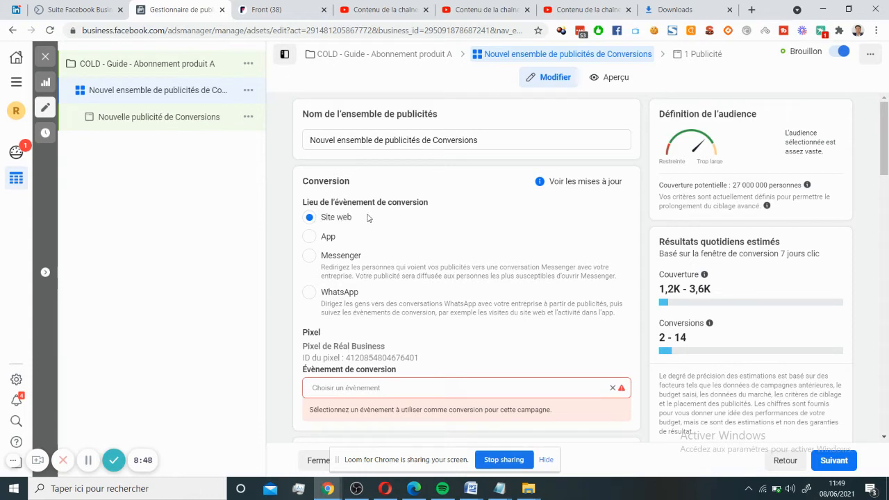
scroll(346, 336, "down", 1)
scroll(347, 336, "down", 1)
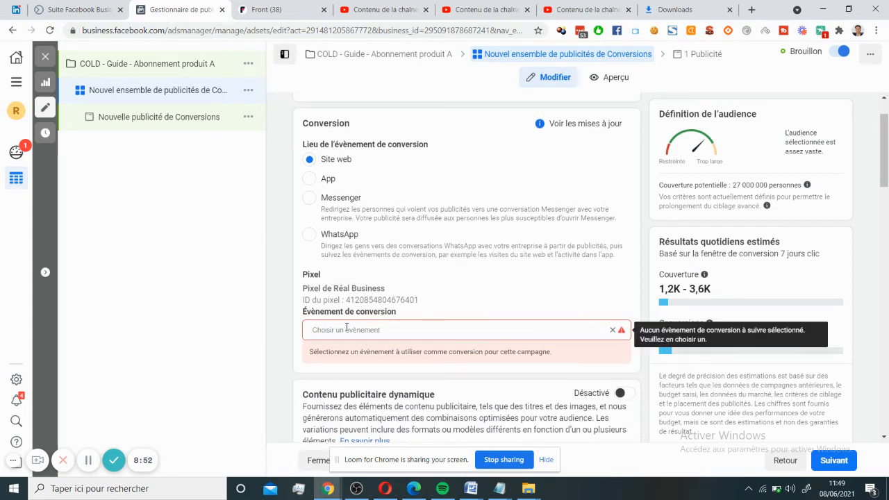
left_click(347, 329)
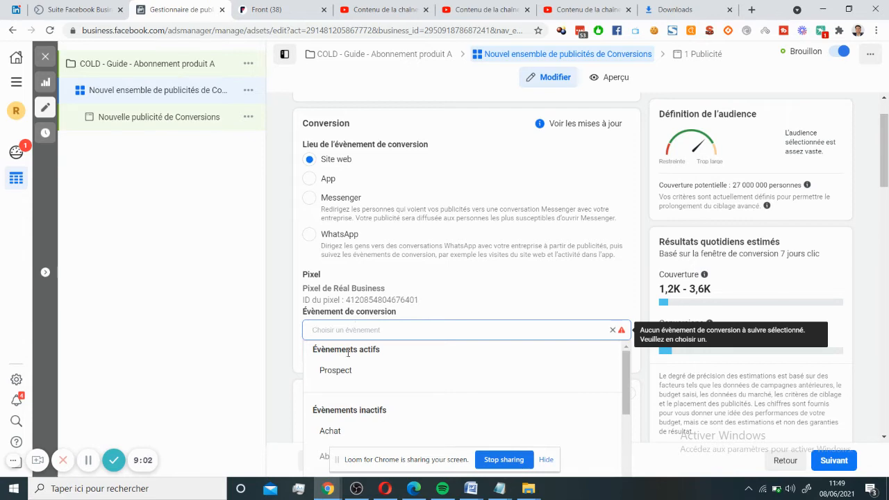
scroll(349, 373, "down", 1)
scroll(349, 372, "down", 1)
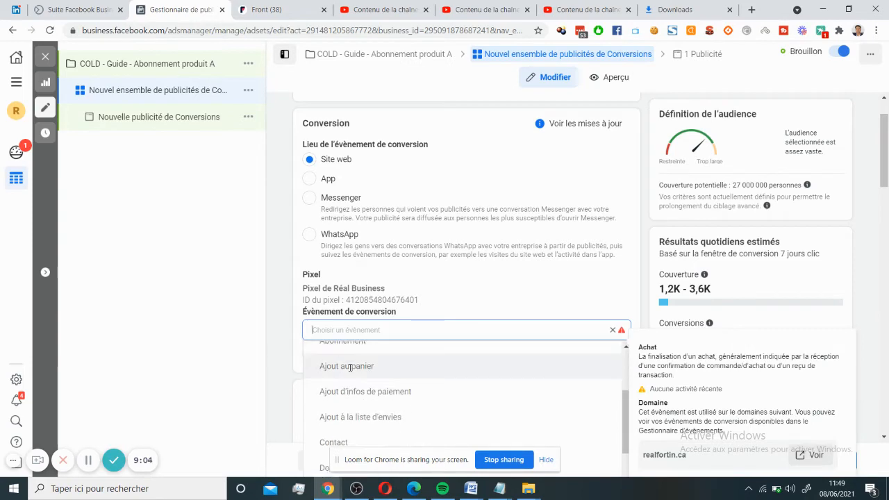
scroll(384, 375, "up", 2)
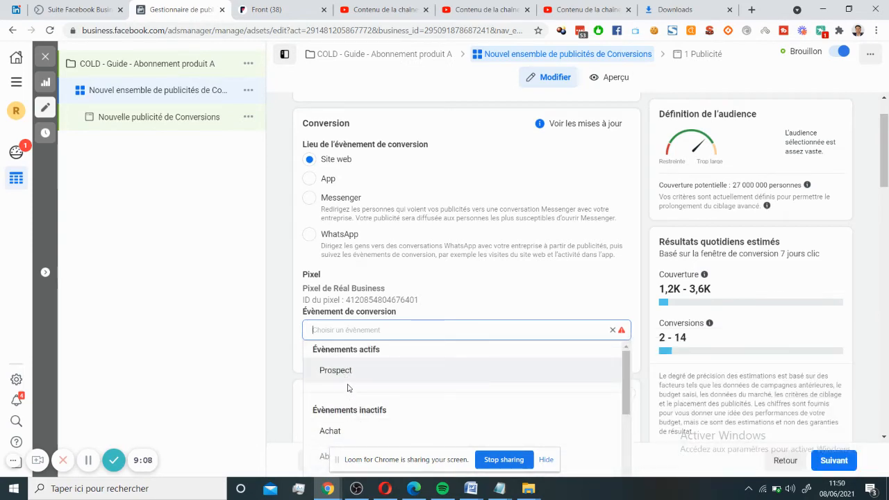
mouse_move(347, 377)
mouse_move(331, 431)
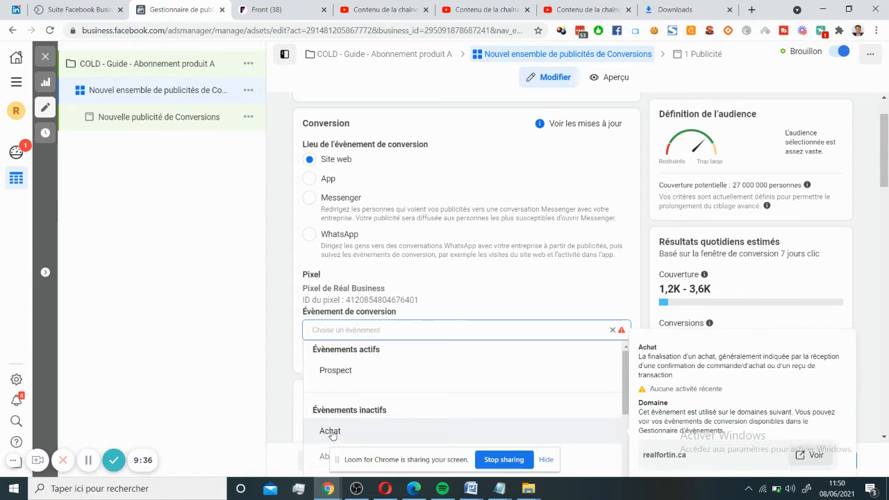
left_click(342, 373)
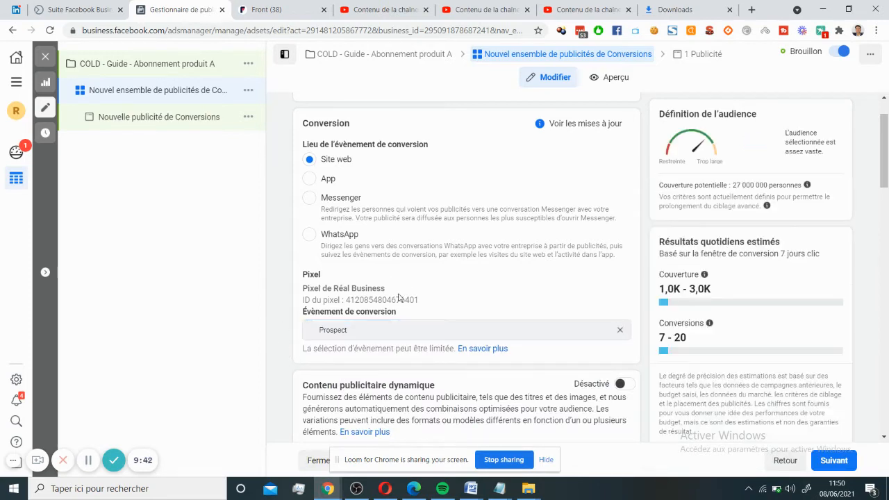
Examine the ad set's pixel details, dynamic content and offer options, and daily budget amount
scroll(399, 298, "down", 1)
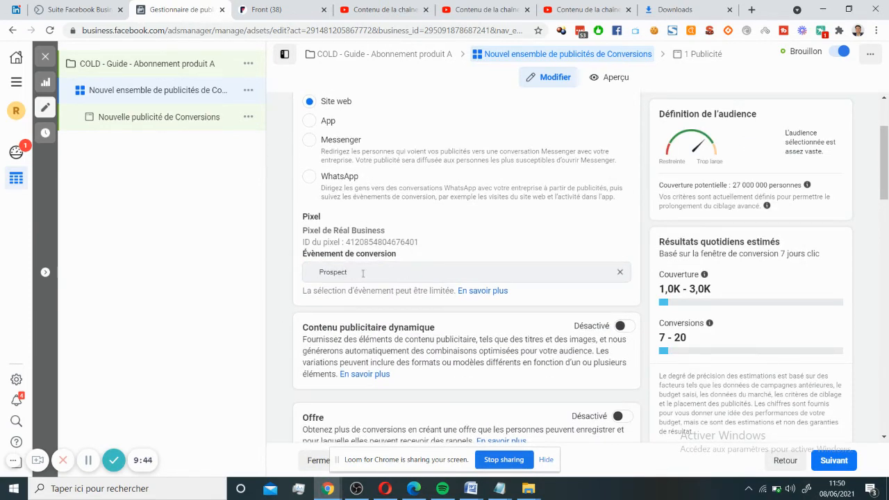
triple_click(316, 243)
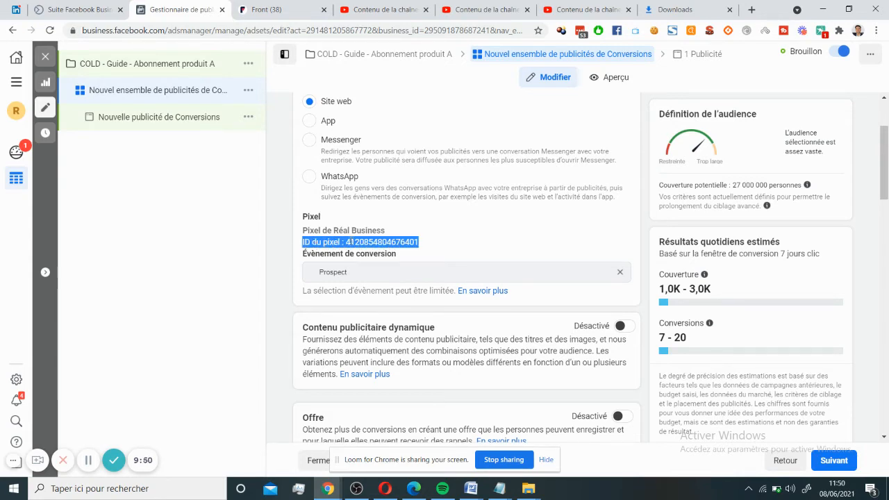
left_click(341, 258)
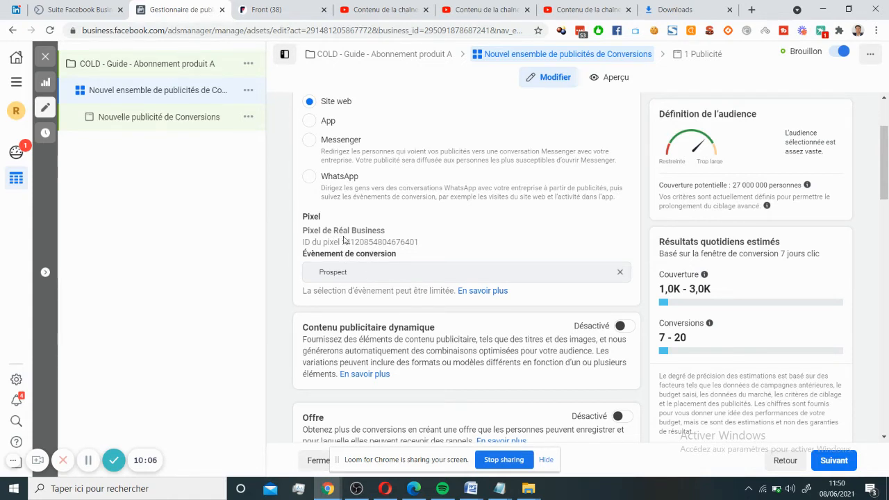
scroll(343, 239, "down", 1)
scroll(344, 239, "down", 1)
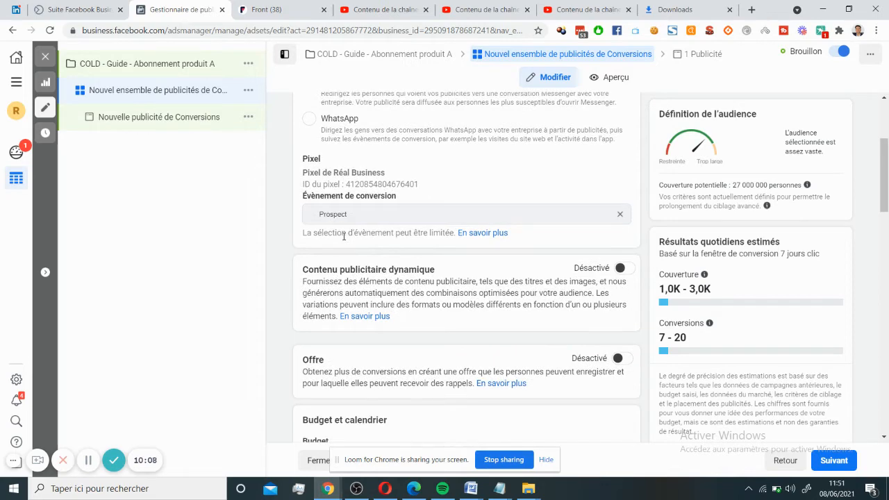
scroll(335, 185, "down", 2)
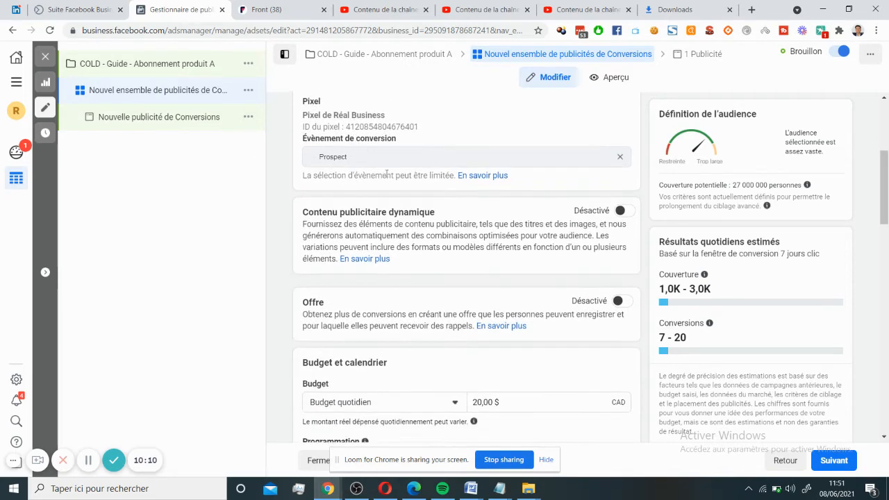
scroll(376, 250, "down", 1)
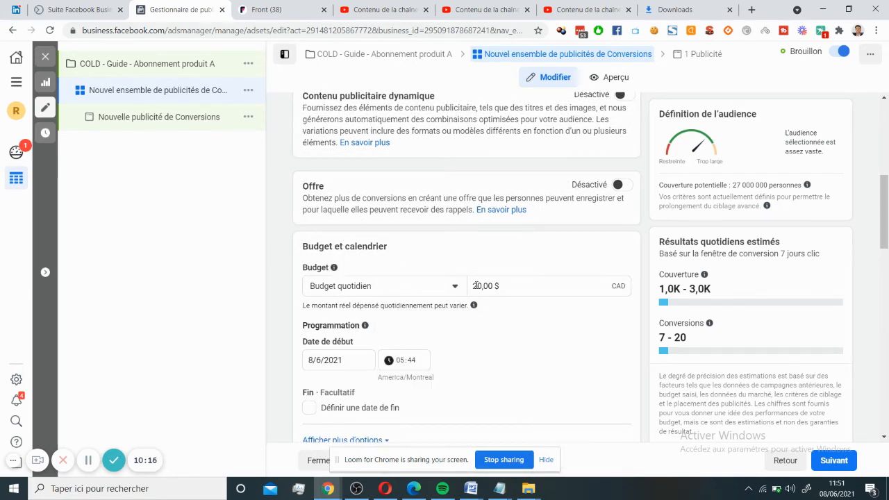
double_click(477, 286)
left_click(475, 286)
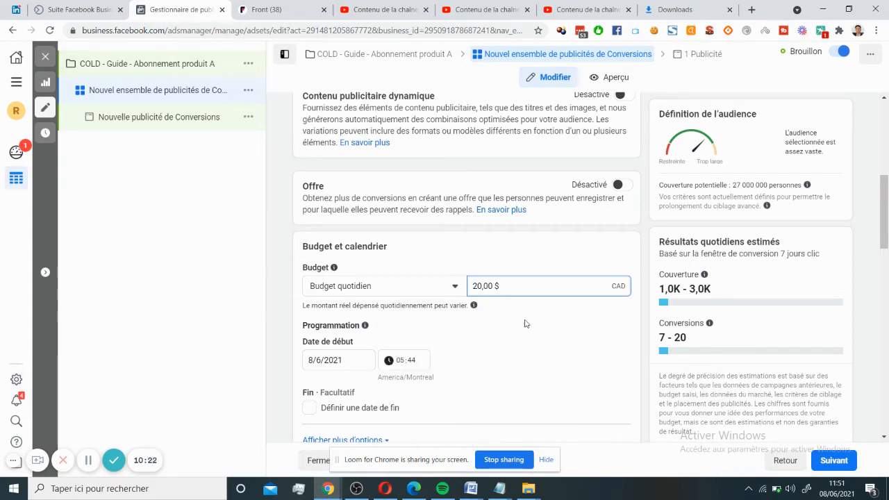
left_click_drag(474, 287, 472, 271)
left_click(473, 272)
scroll(422, 293, "down", 1)
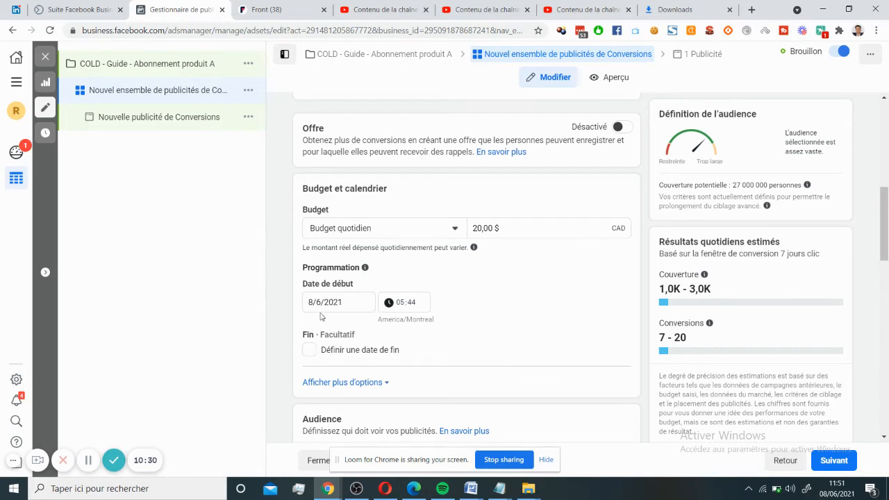
Set the ad set's start date to 10/6/2021
scroll(347, 315, "down", 1)
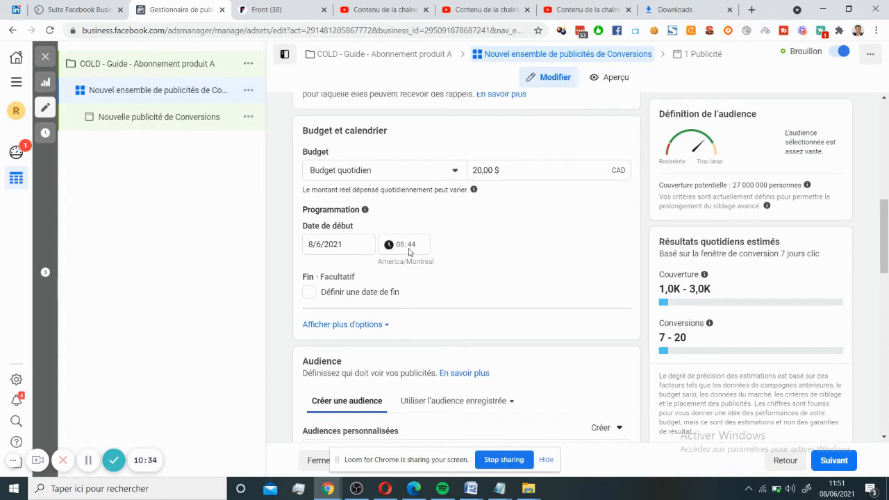
scroll(280, 234, "down", 1)
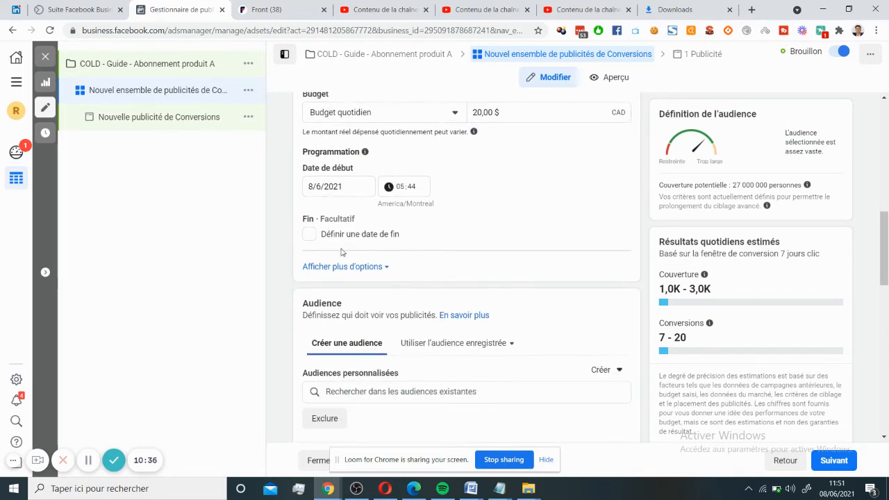
scroll(282, 246, "down", 1)
scroll(283, 242, "up", 1)
scroll(316, 246, "up", 1)
scroll(315, 246, "up", 1)
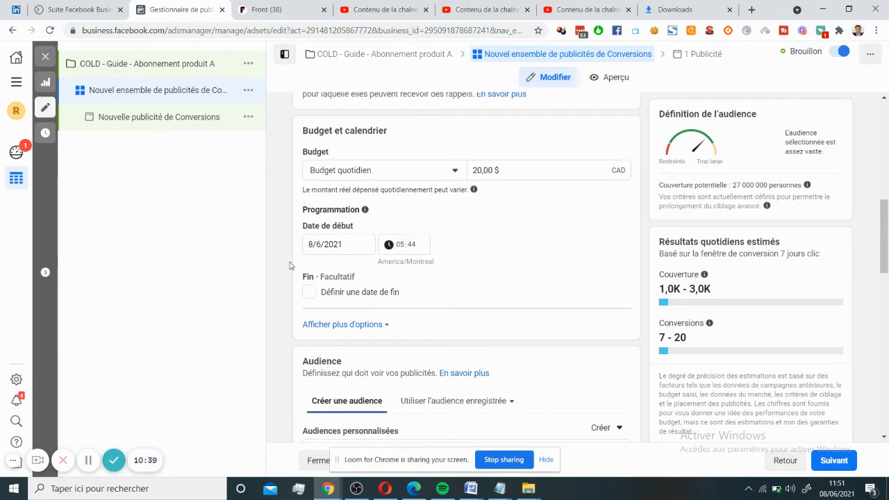
left_click(337, 246)
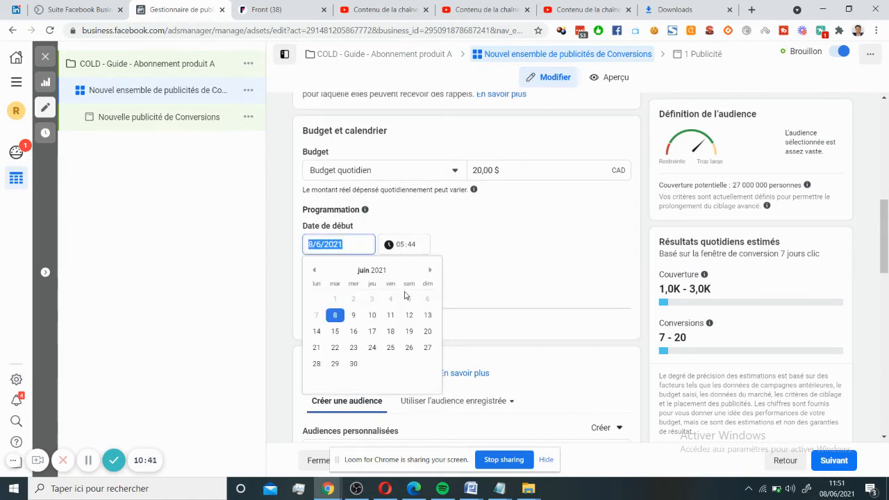
left_click(372, 320)
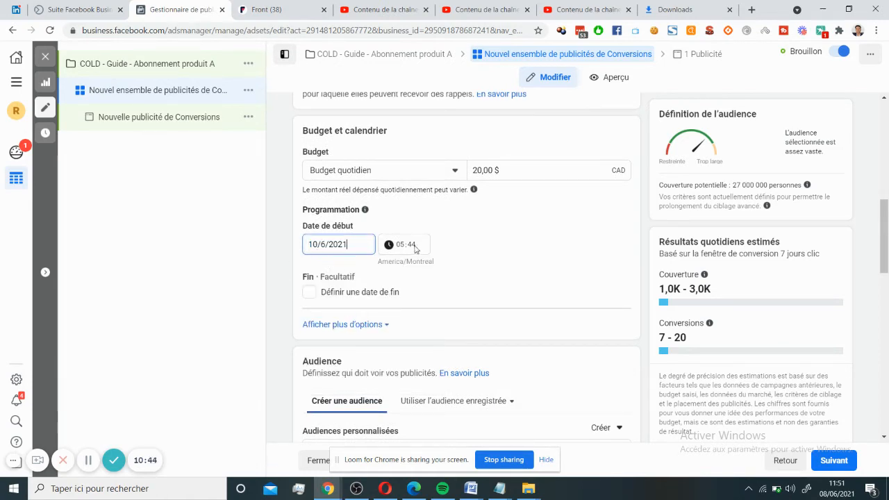
Try an end date of 17/6/2021 for the ad set's schedule and remove the end date again
left_click(309, 292)
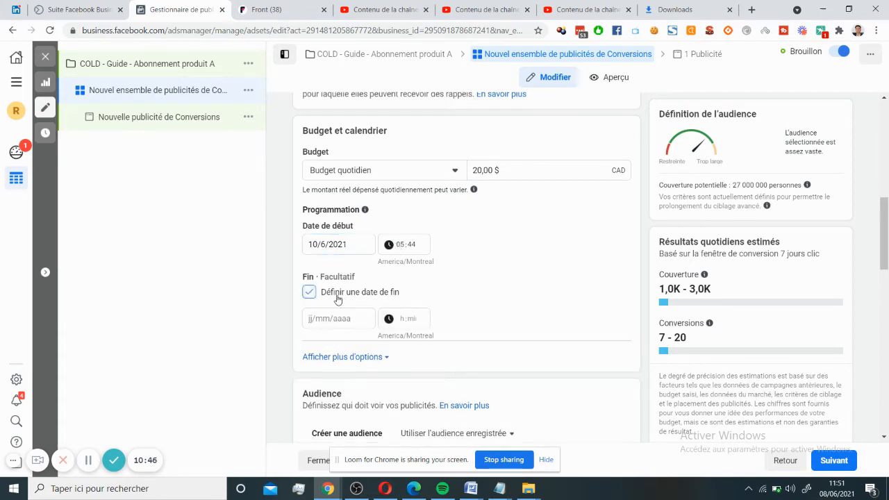
scroll(368, 309, "down", 1)
left_click(343, 262)
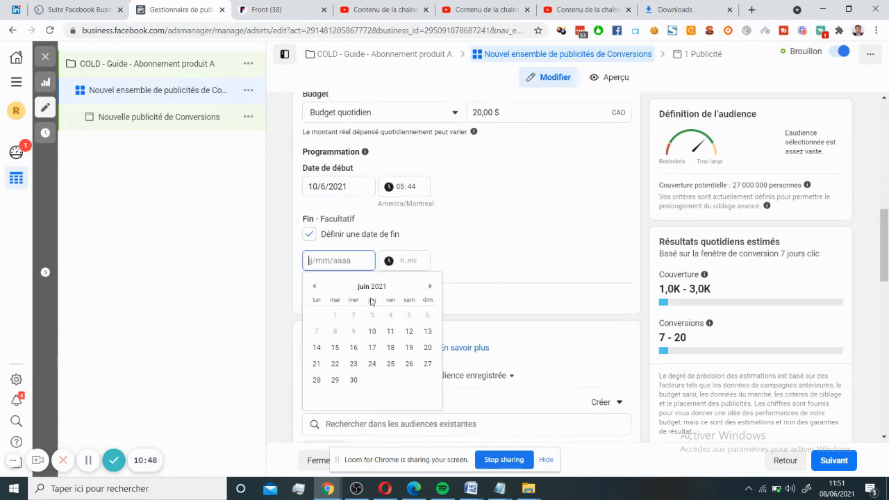
left_click(373, 348)
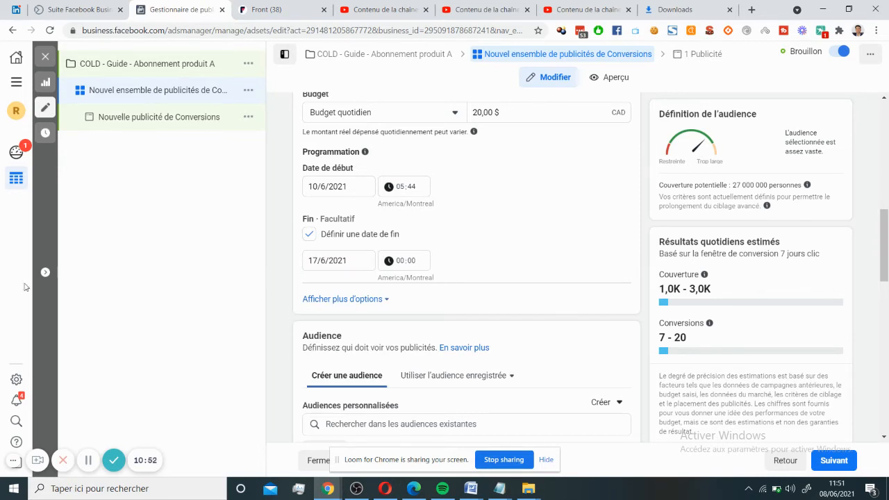
left_click(309, 234)
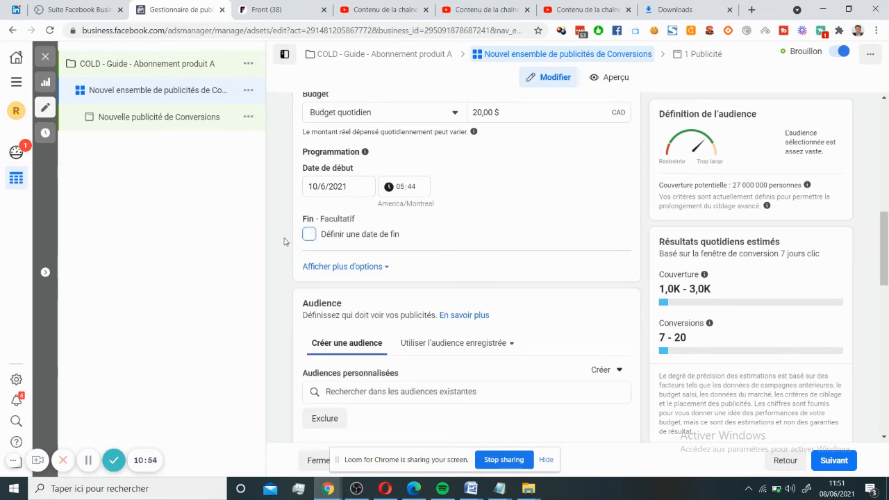
Expand the audience's detailed targeting options and restrict the gender to Hommes
scroll(285, 286, "down", 3)
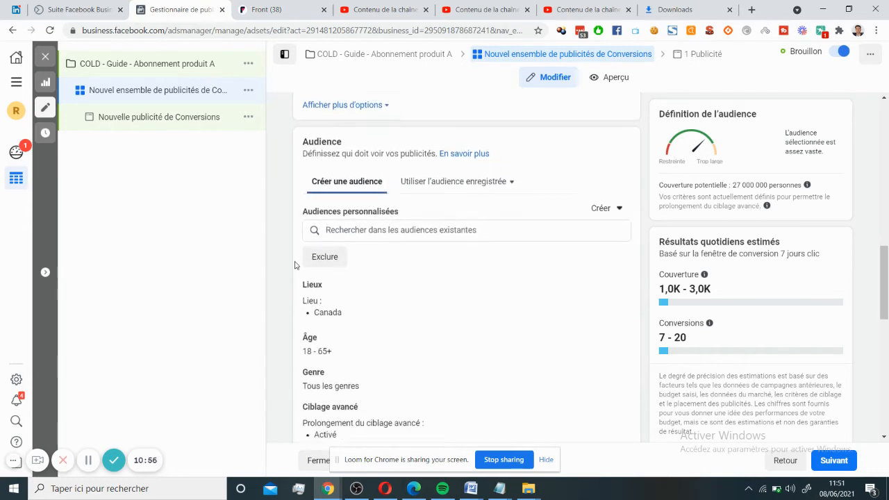
scroll(270, 205, "down", 2)
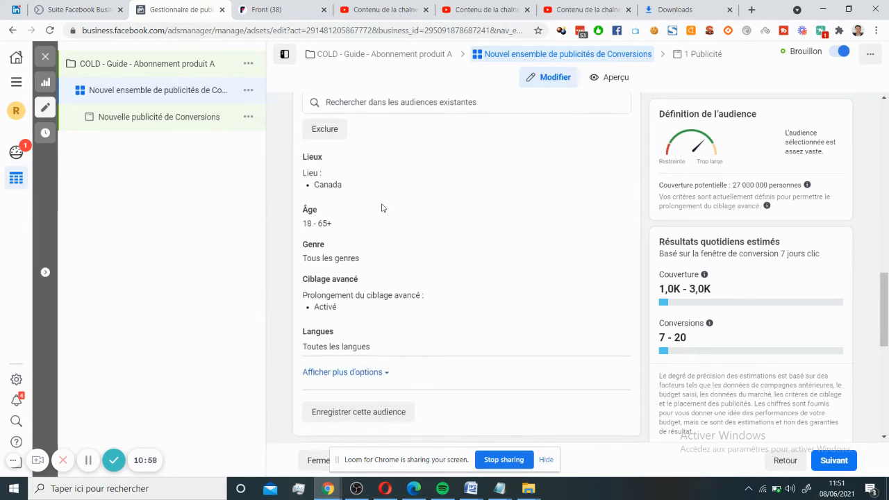
scroll(379, 321, "up", 1)
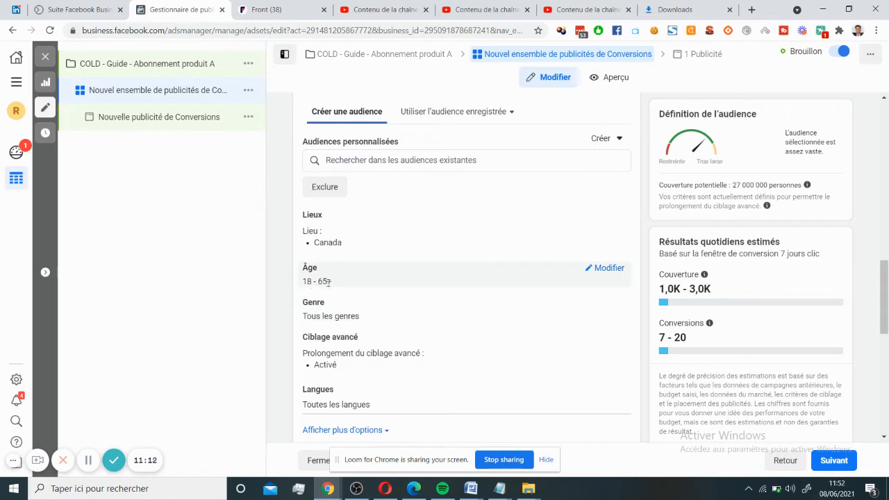
left_click(604, 302)
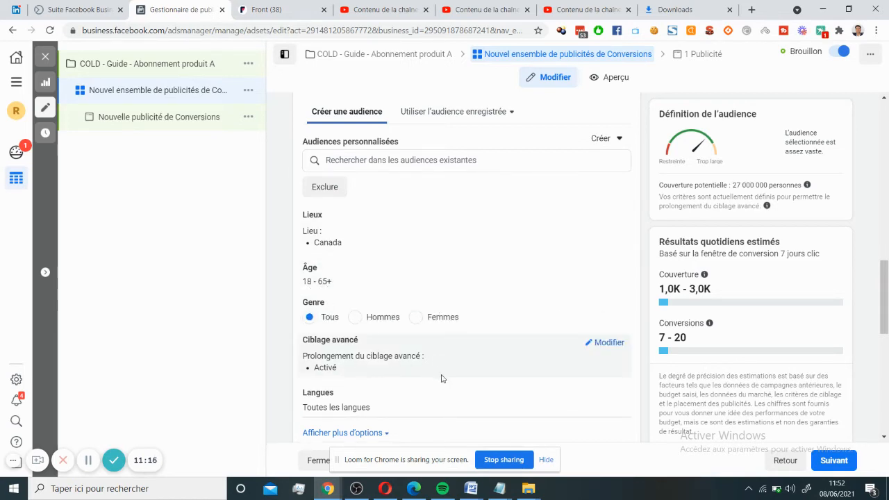
left_click(603, 344)
scroll(413, 364, "down", 1)
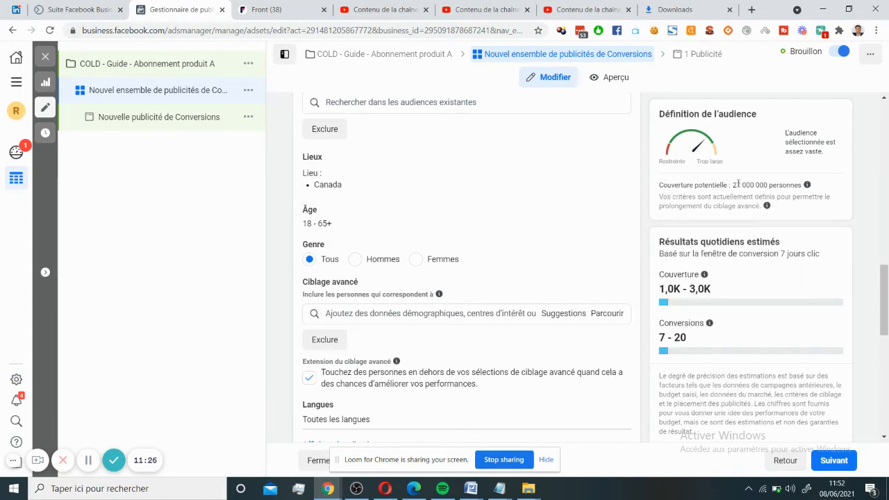
triple_click(729, 185)
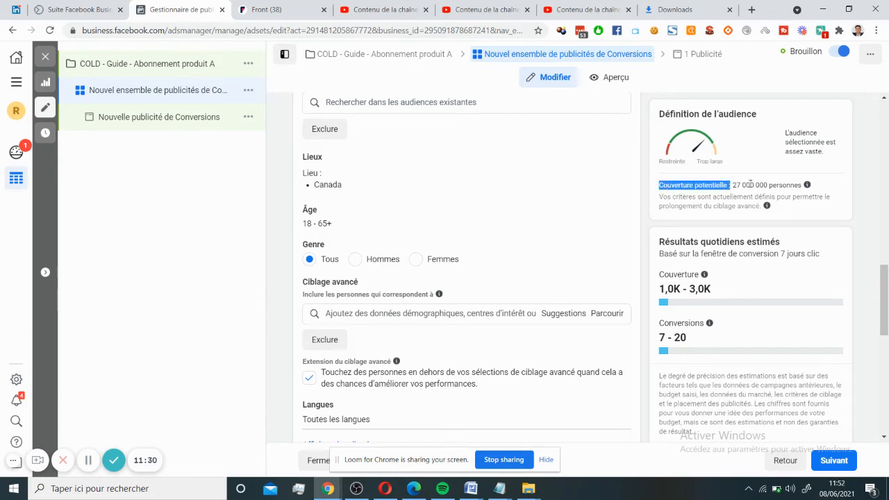
left_click(750, 185)
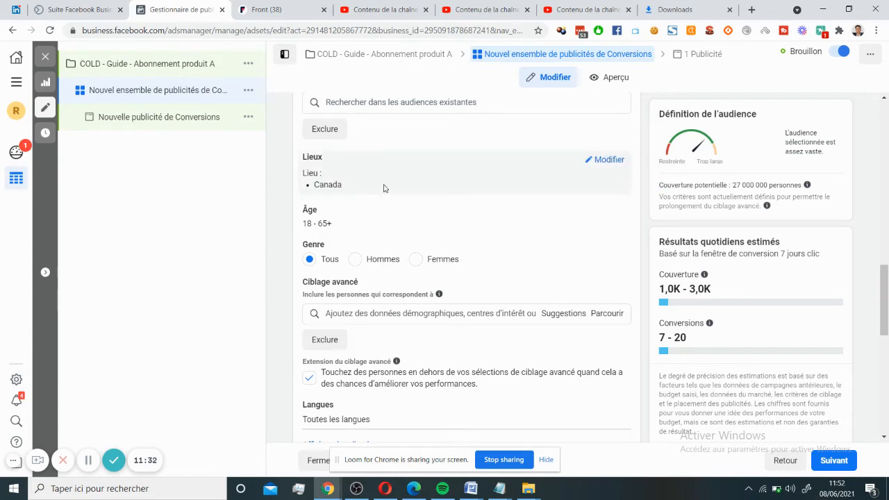
left_click(355, 263)
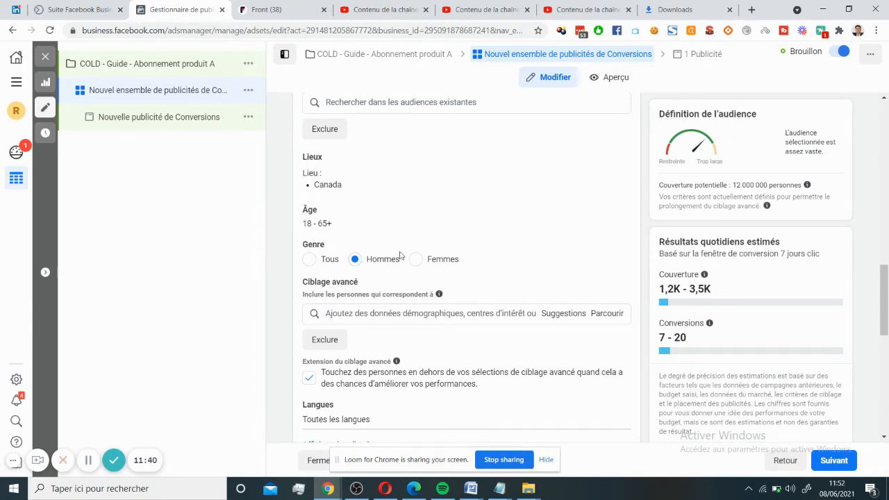
Set the audience's maximum age to 33
left_click(603, 216)
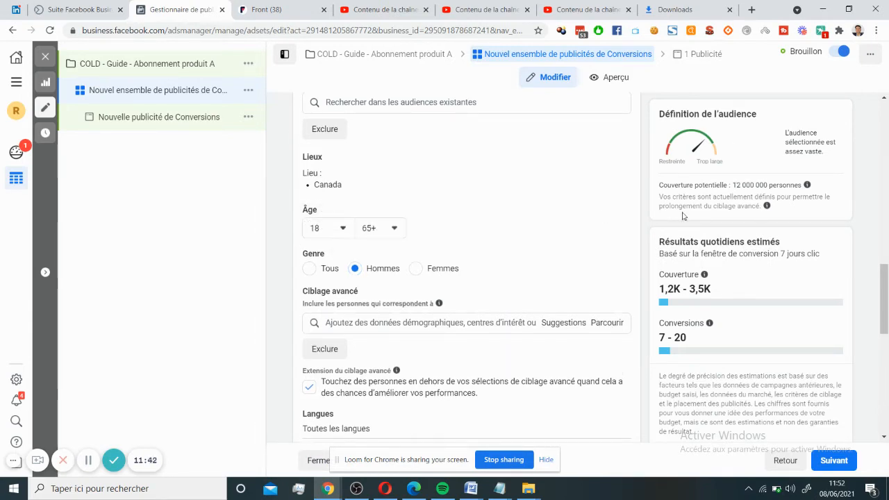
left_click(368, 235)
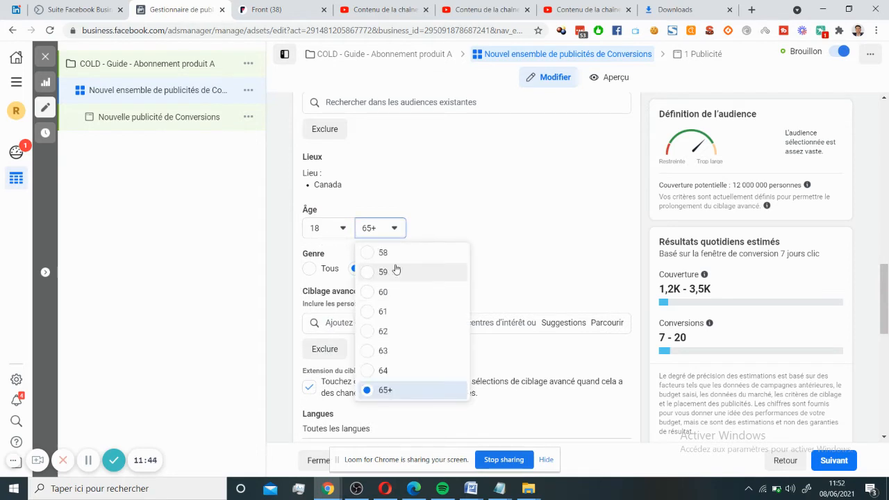
scroll(396, 270, "up", 8)
left_click(383, 282)
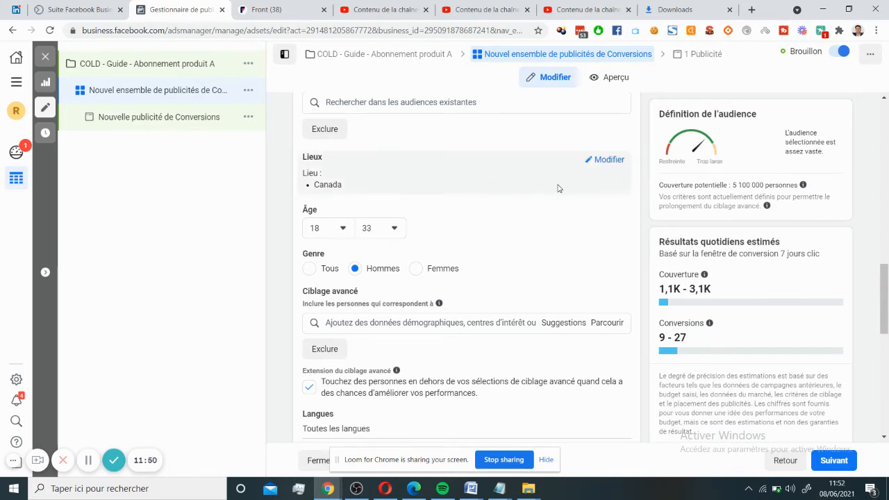
Add France to the audience's included locations alongside Canada
left_click(609, 160)
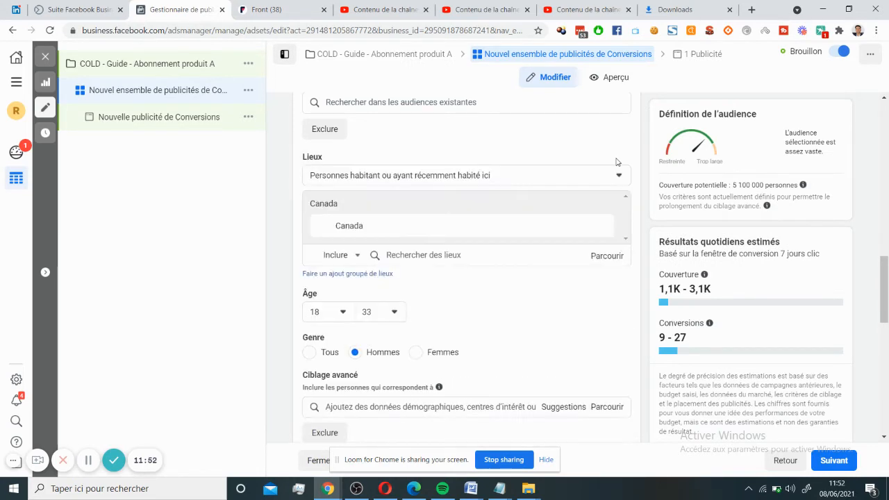
left_click(491, 259)
type("france")
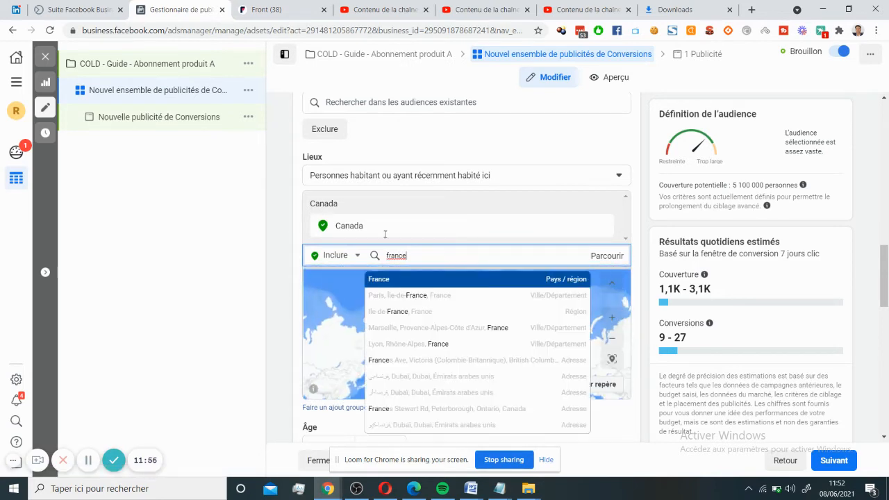
left_click(390, 279)
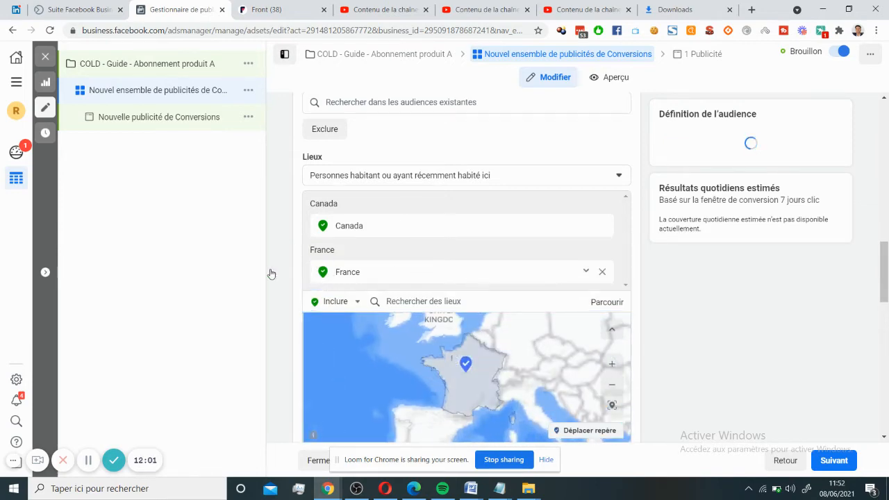
Review the audience's locations, age, gender and detailed targeting settings, including the explanation of the targeting expansion option
scroll(338, 267, "down", 3)
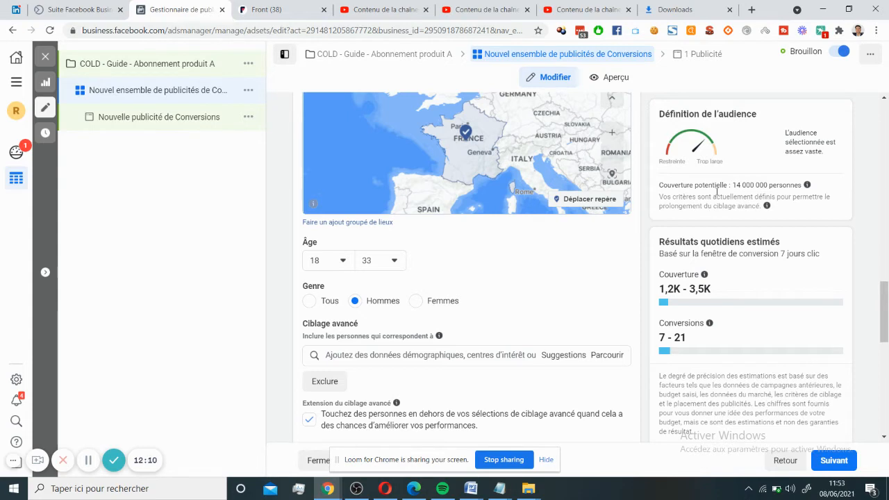
left_click(363, 355)
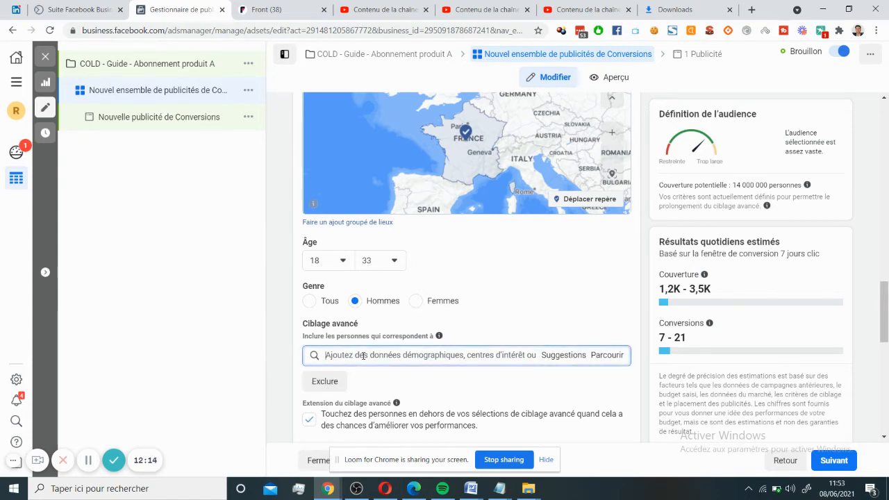
scroll(412, 354, "down", 1)
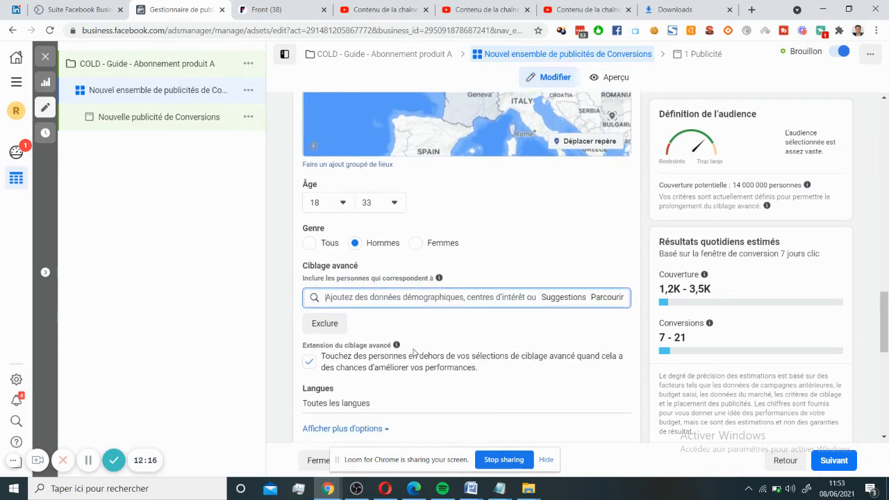
mouse_move(396, 345)
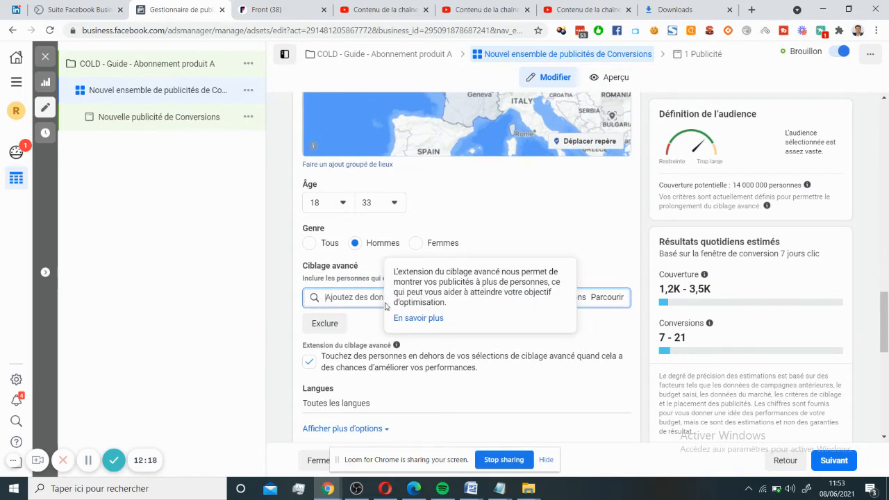
scroll(378, 300, "up", 4)
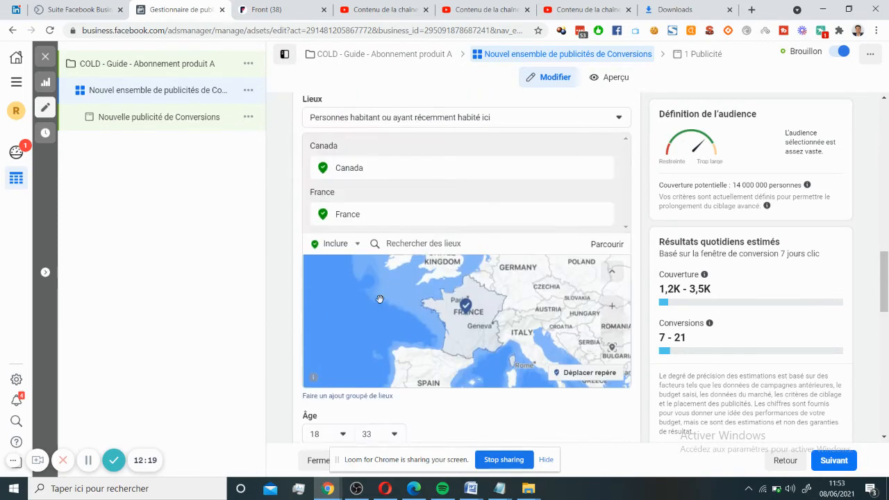
scroll(380, 298, "up", 2)
scroll(300, 308, "up", 2)
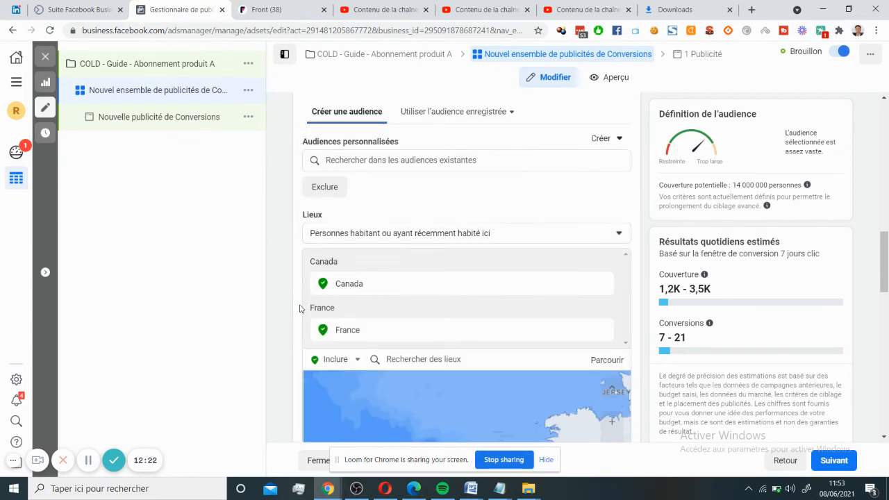
scroll(300, 308, "down", 3)
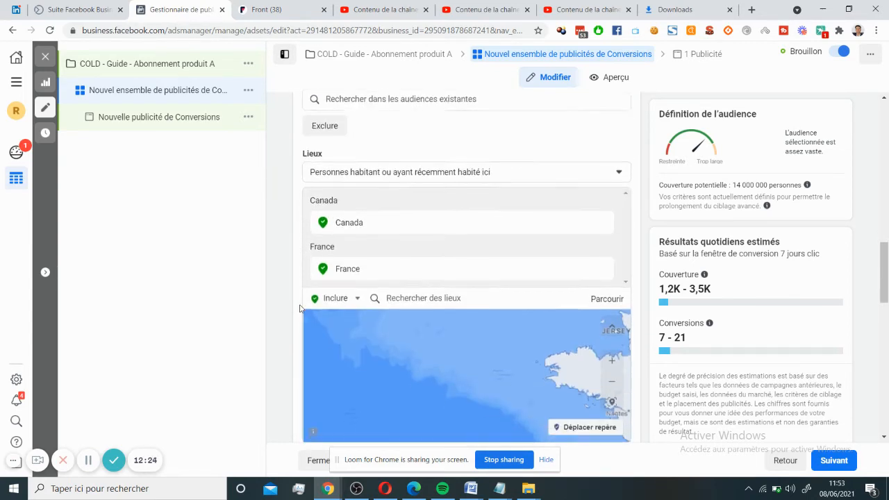
scroll(300, 308, "down", 2)
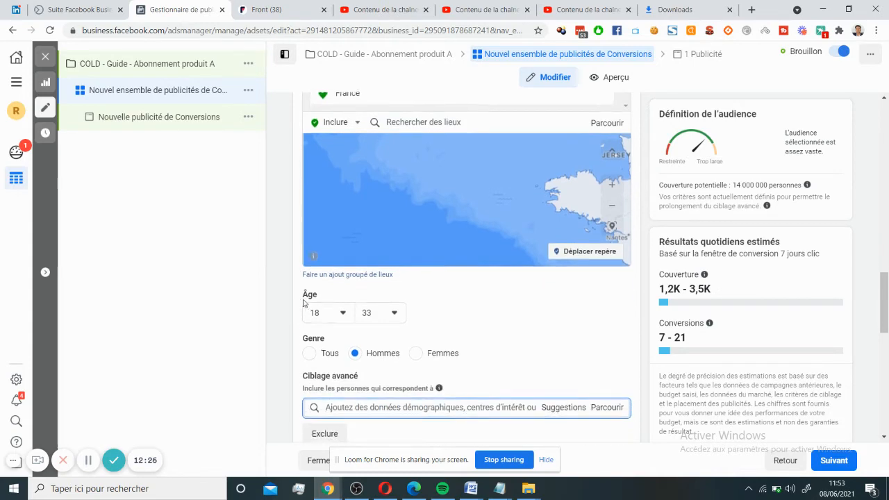
scroll(305, 292, "up", 4)
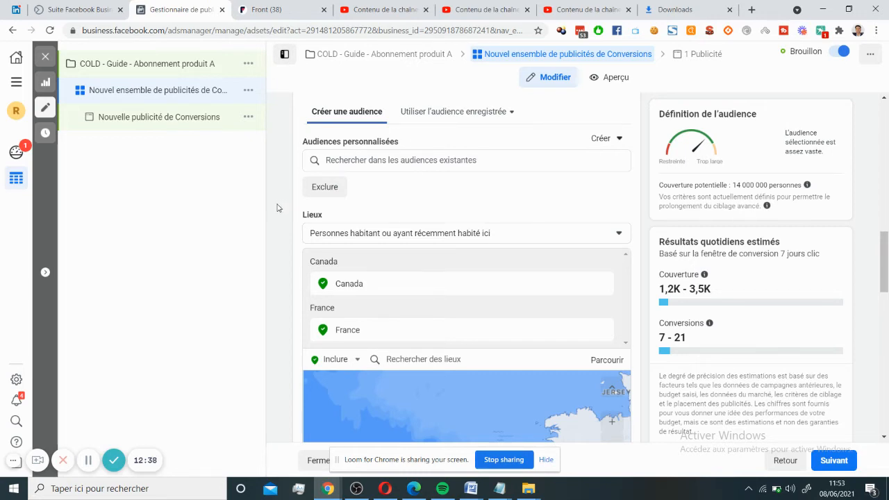
scroll(277, 208, "down", 5)
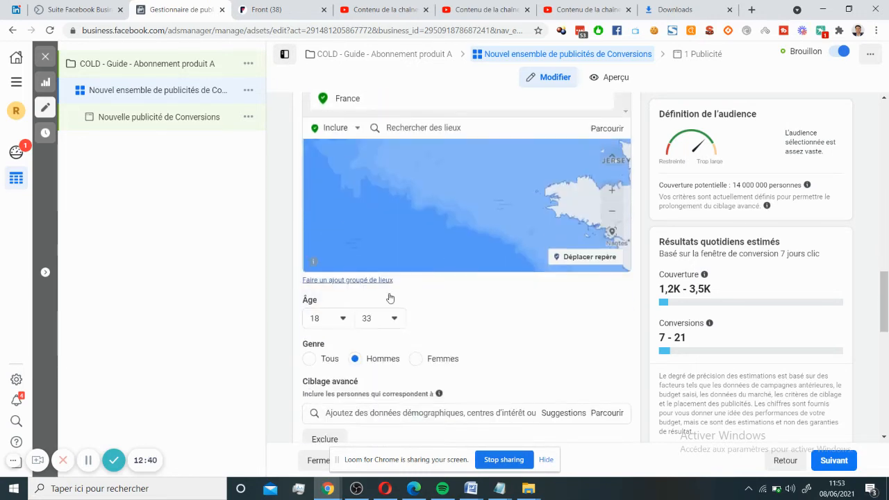
Search the detailed targeting for "chien" and add the interest Chiens
left_click(412, 413)
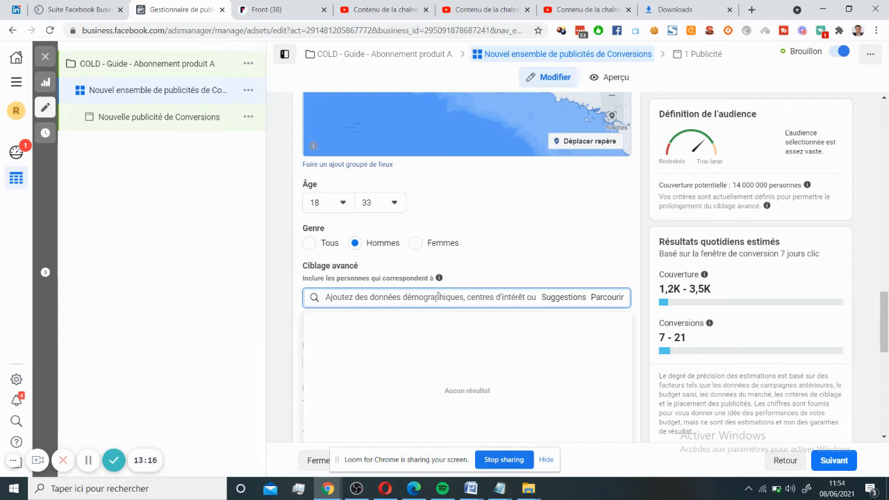
type("chien")
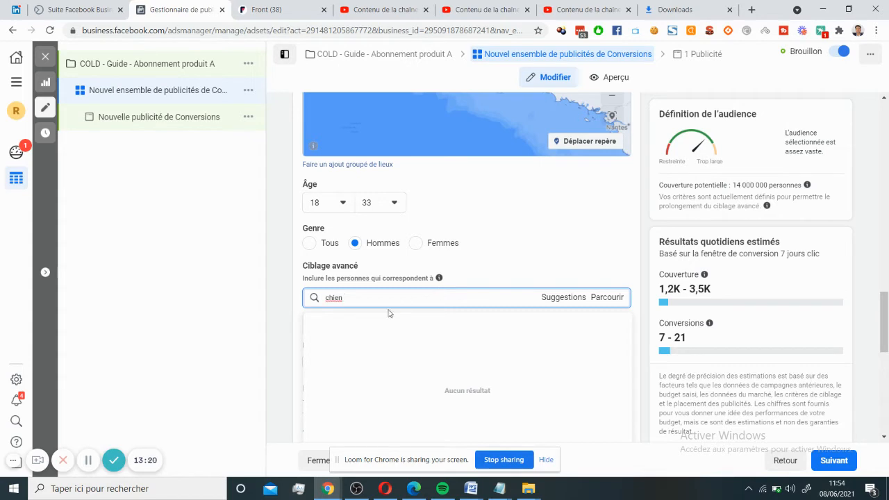
scroll(382, 306, "down", 1)
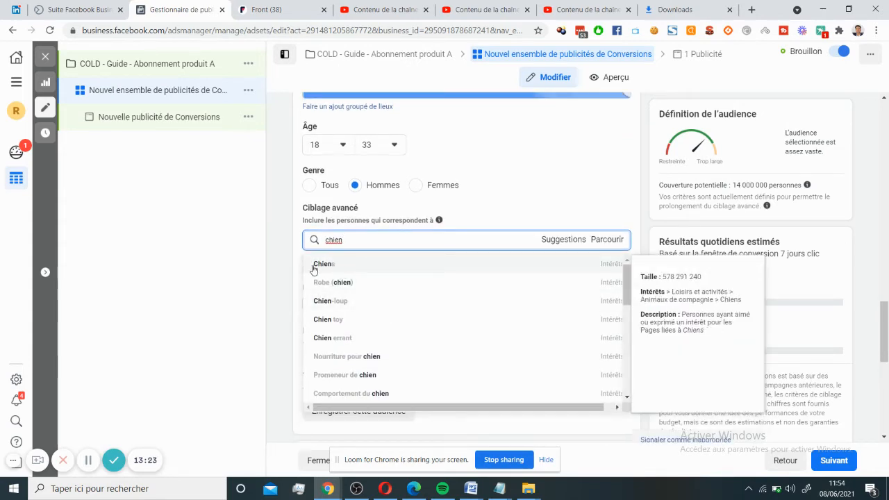
left_click(312, 266)
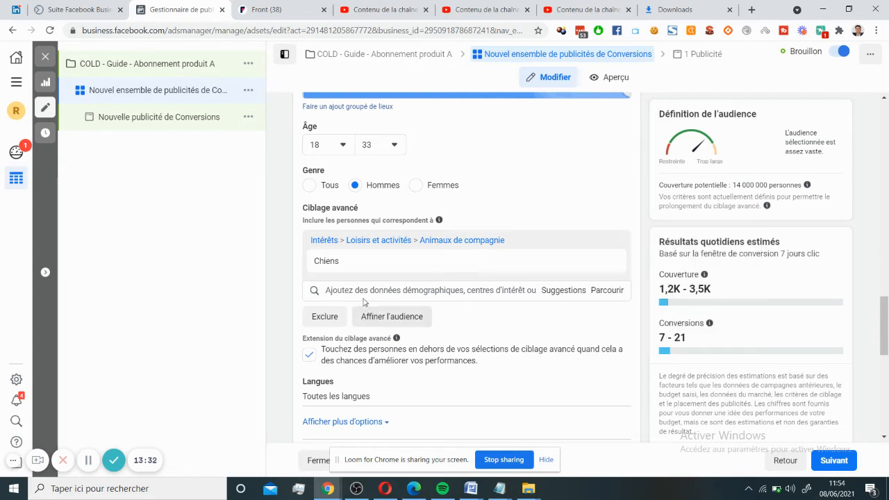
Check the Chiens interest's category path together with the audience's location, age and gender criteria
scroll(456, 250, "up", 2)
scroll(457, 250, "down", 1)
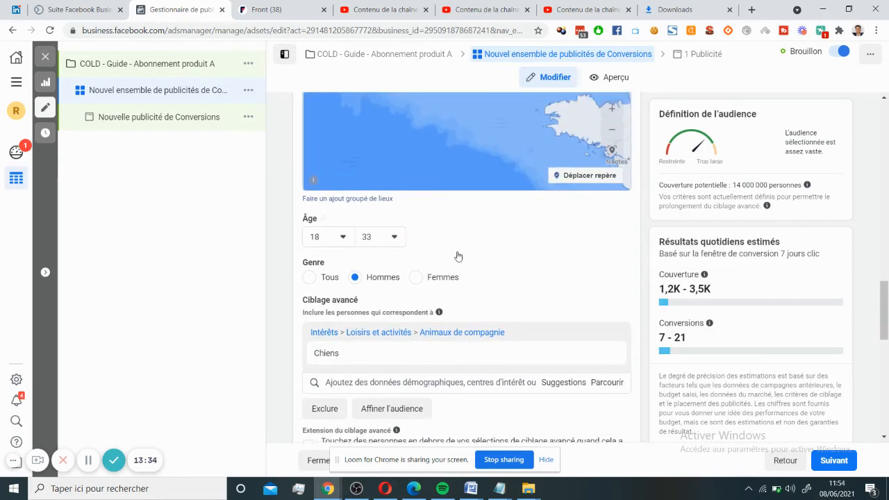
mouse_move(348, 325)
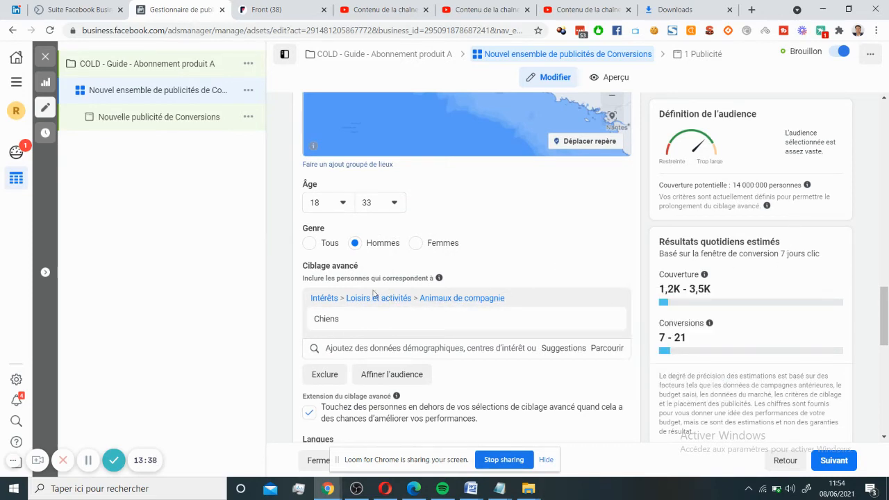
mouse_move(572, 324)
scroll(530, 242, "up", 1)
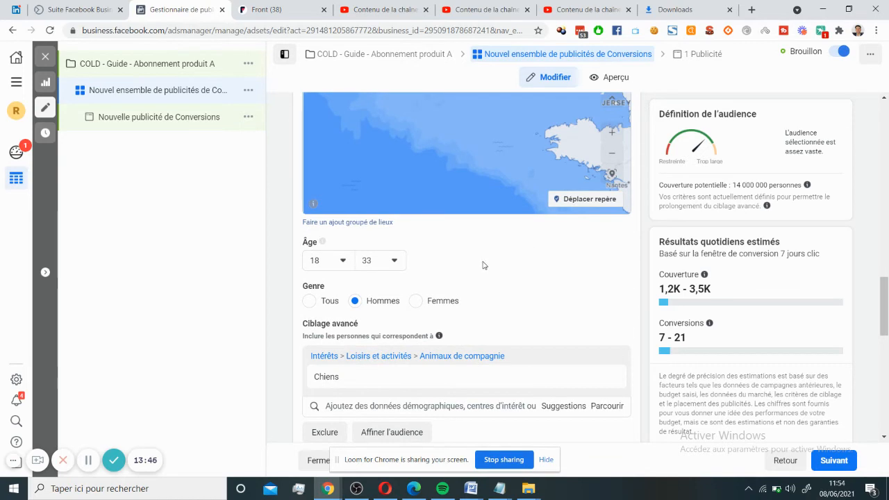
scroll(440, 280, "up", 1)
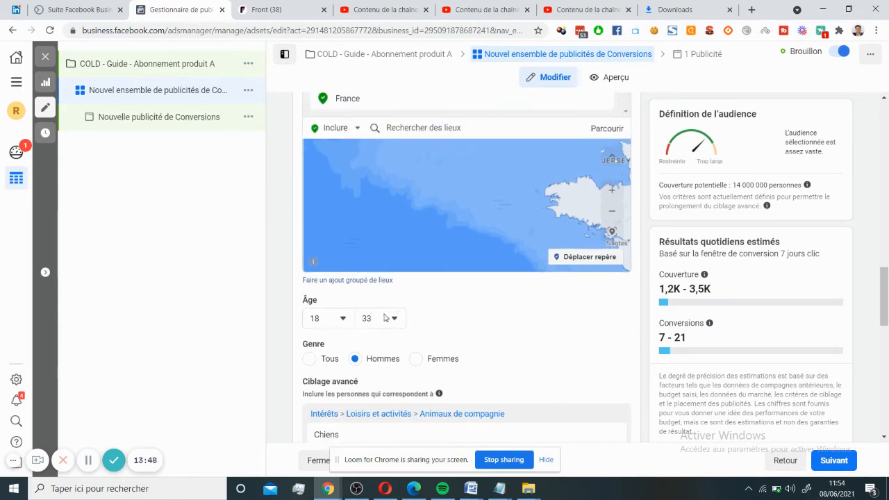
scroll(406, 316, "up", 1)
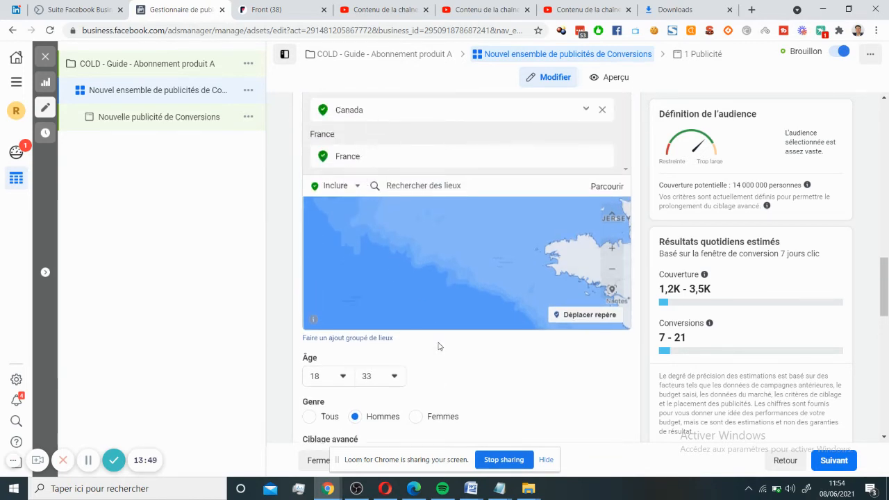
scroll(442, 347, "down", 2)
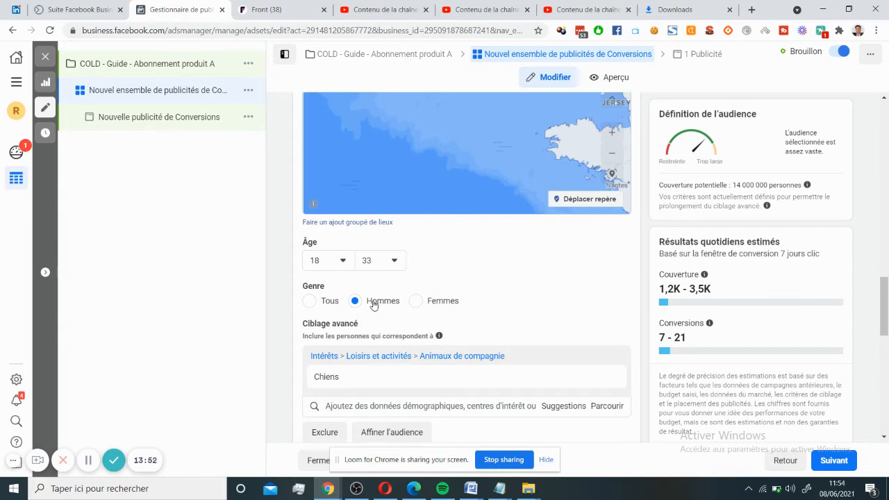
scroll(373, 305, "down", 1)
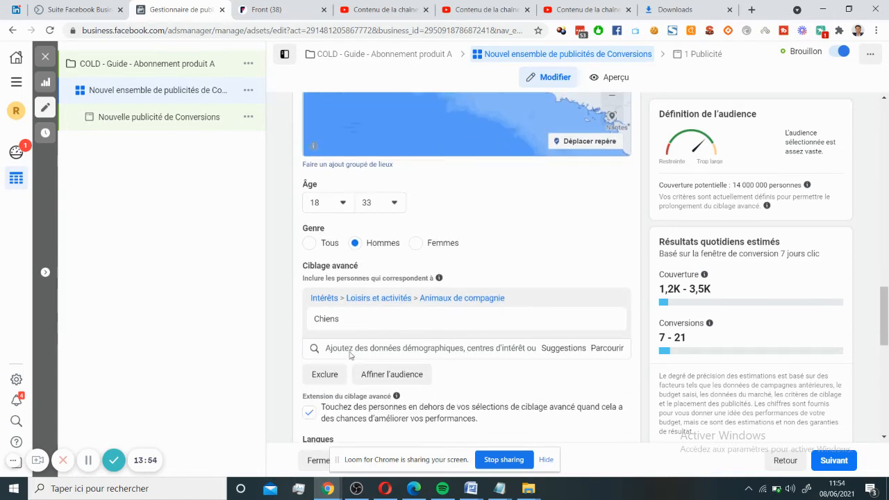
Turn off the detailed targeting expansion and restrict the audience's language to Français (tout)
scroll(351, 355, "down", 1)
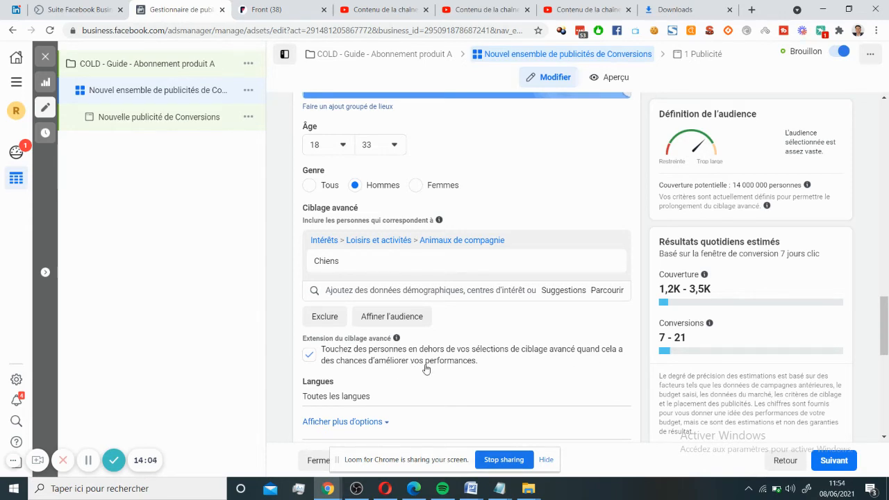
left_click(310, 356)
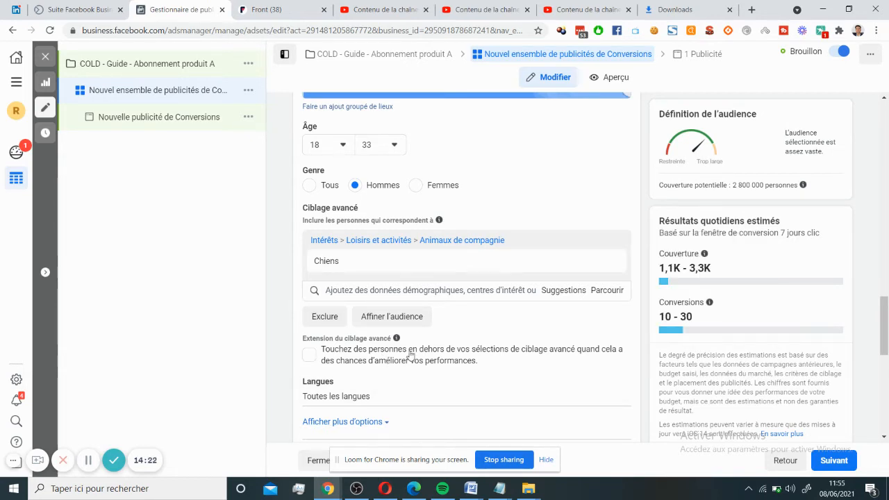
scroll(383, 359, "down", 1)
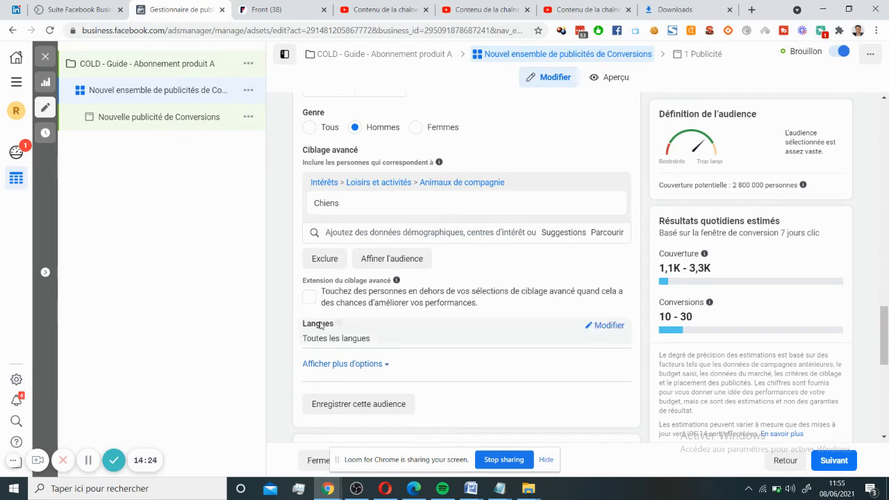
left_click(581, 327)
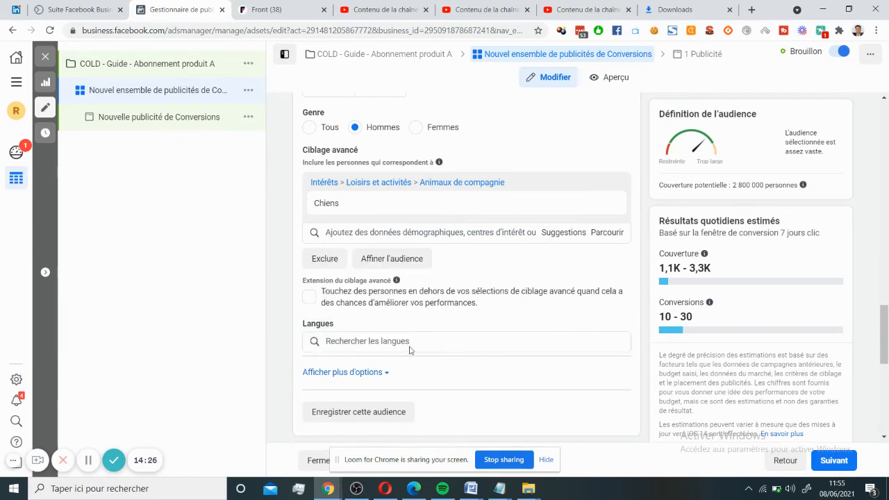
type("français")
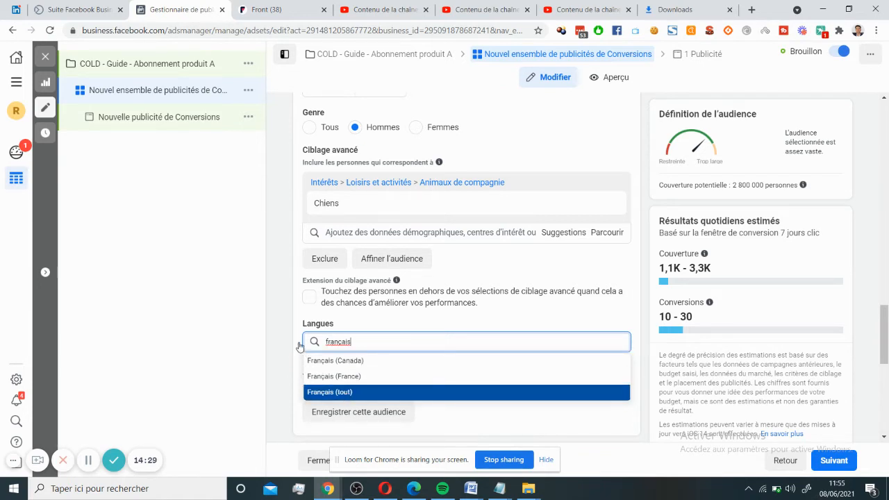
left_click(339, 392)
left_click(289, 342)
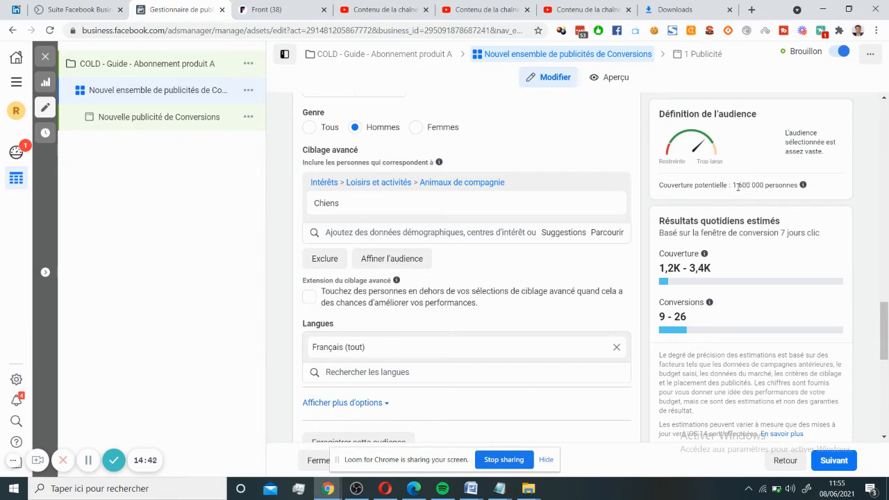
Look over the defined audience again, then examine the ad set's placement and optimisation and delivery options
scroll(406, 345, "up", 3)
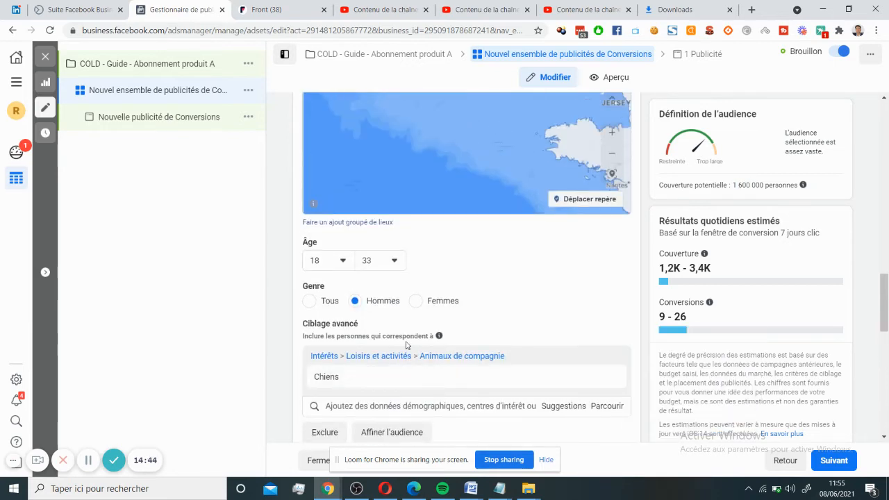
scroll(746, 224, "up", 2)
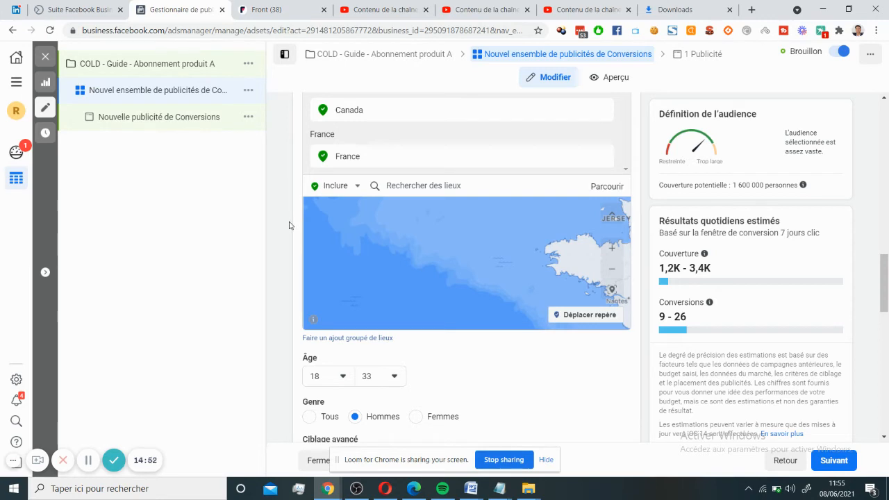
scroll(363, 287, "down", 2)
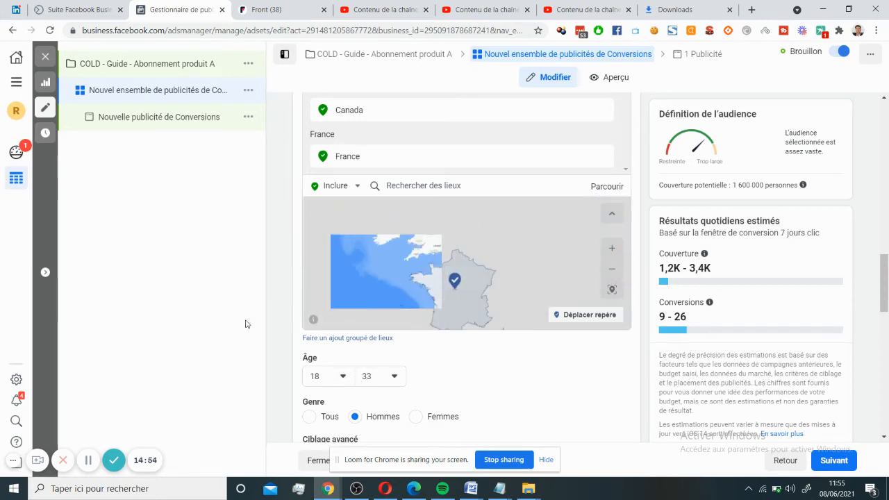
scroll(284, 306, "down", 8)
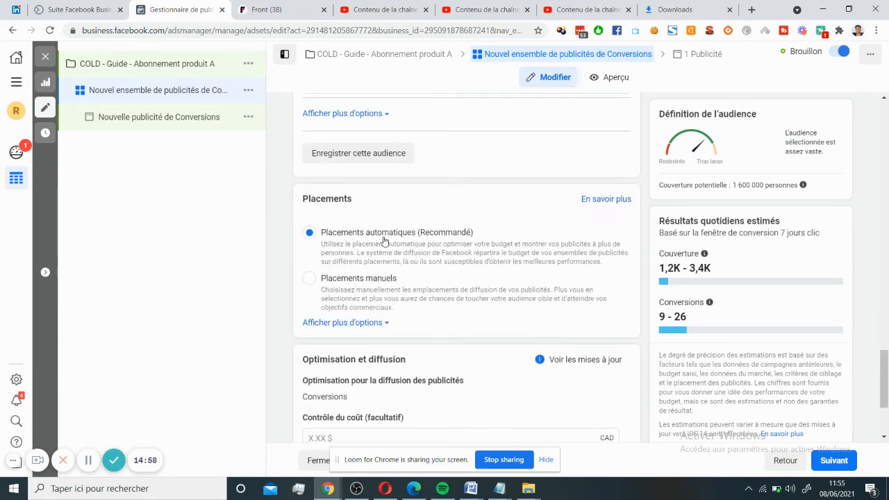
scroll(393, 232, "down", 1)
scroll(393, 232, "down", 1)
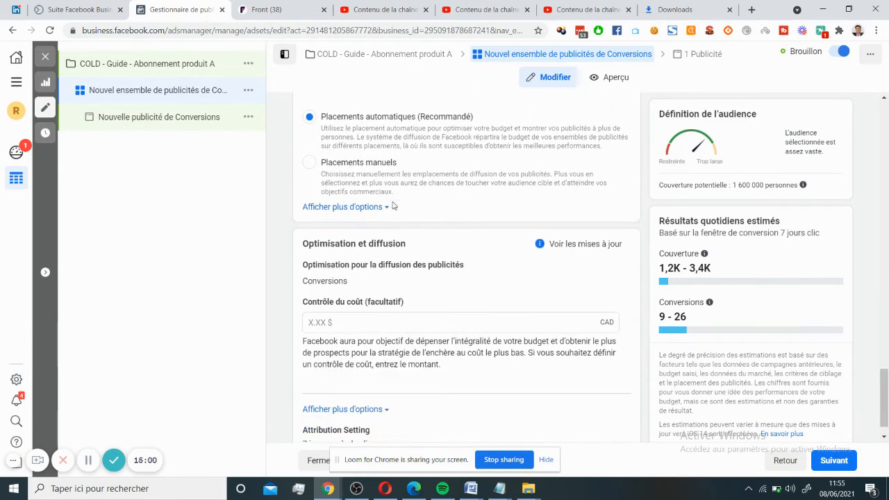
Rename the ad set as "Chiens France Canada Hommes / 18-33 / 1.6M"
scroll(452, 118, "down", 1)
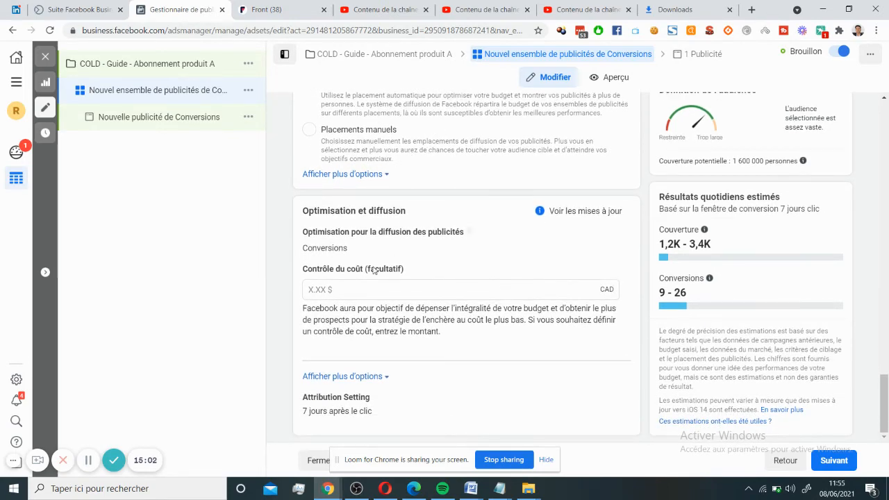
scroll(373, 270, "up", 6)
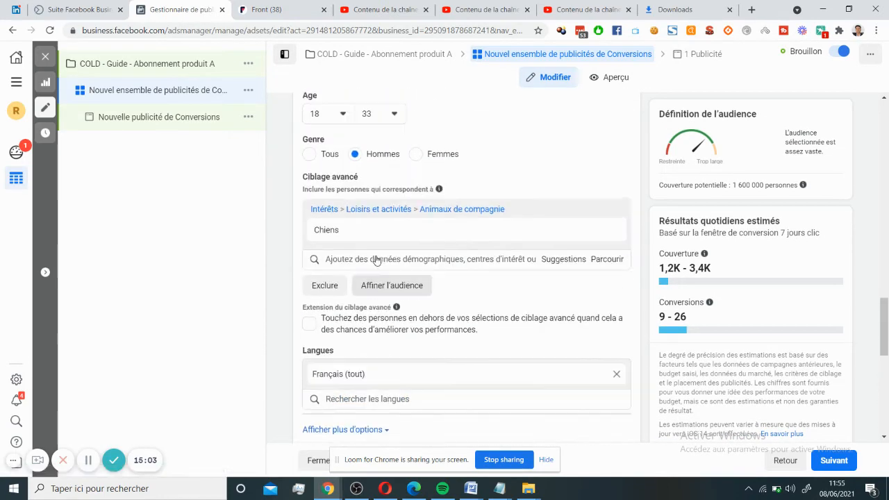
scroll(375, 260, "up", 1)
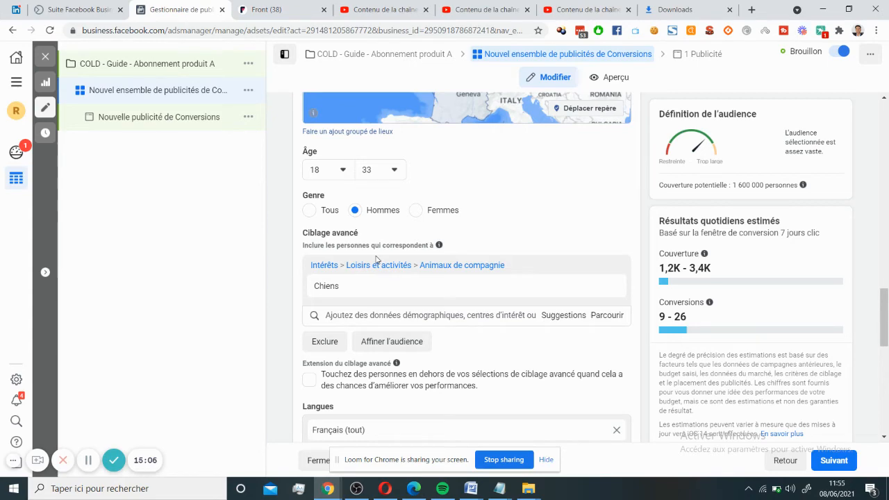
scroll(374, 261, "up", 10)
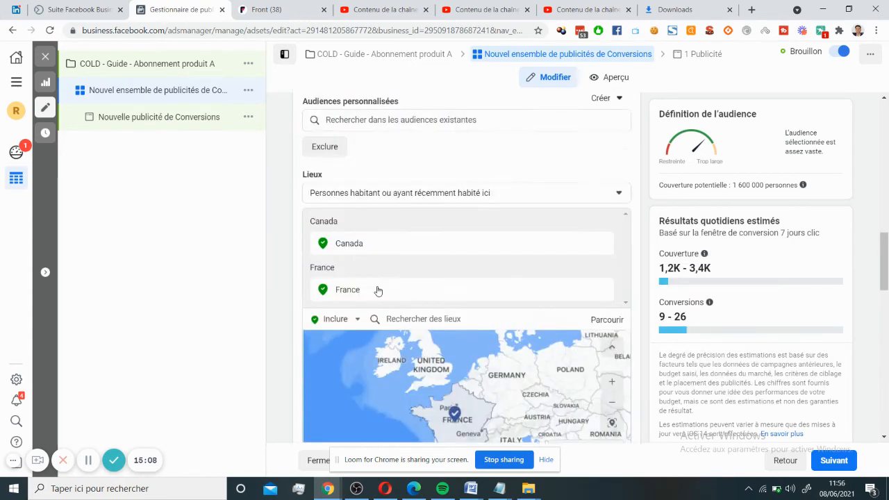
scroll(378, 290, "up", 10)
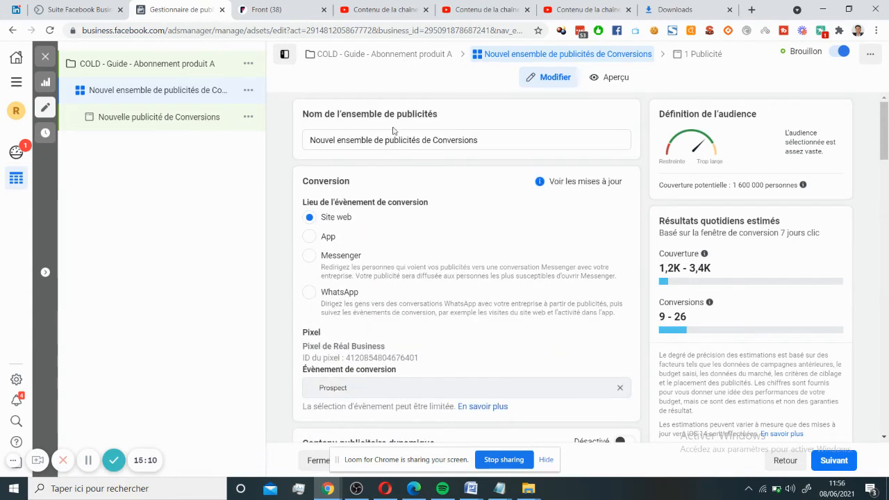
triple_click(389, 139)
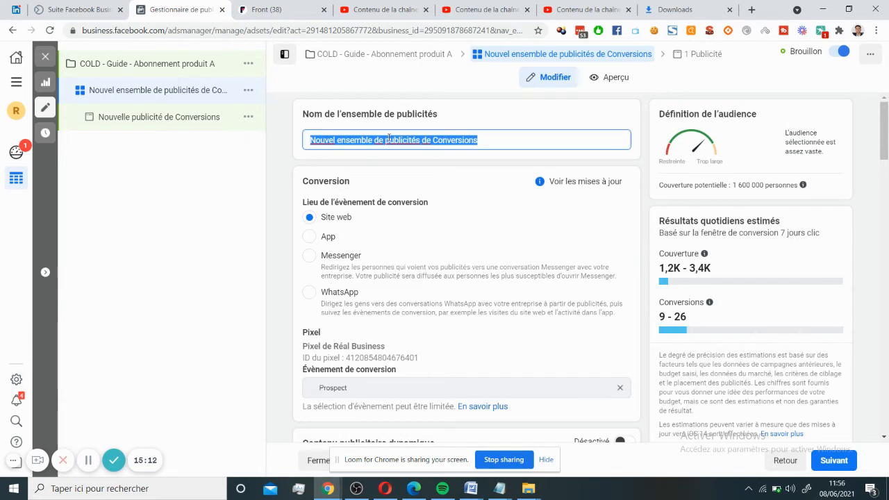
type("Chiens")
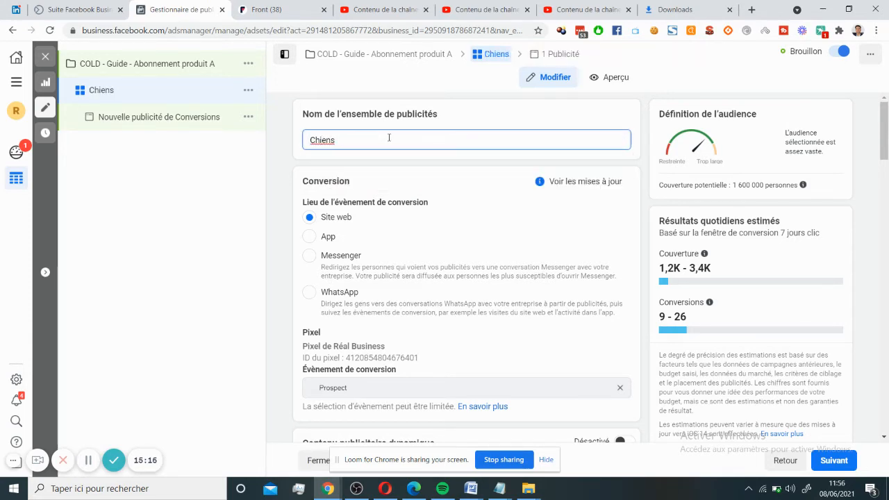
type(" F")
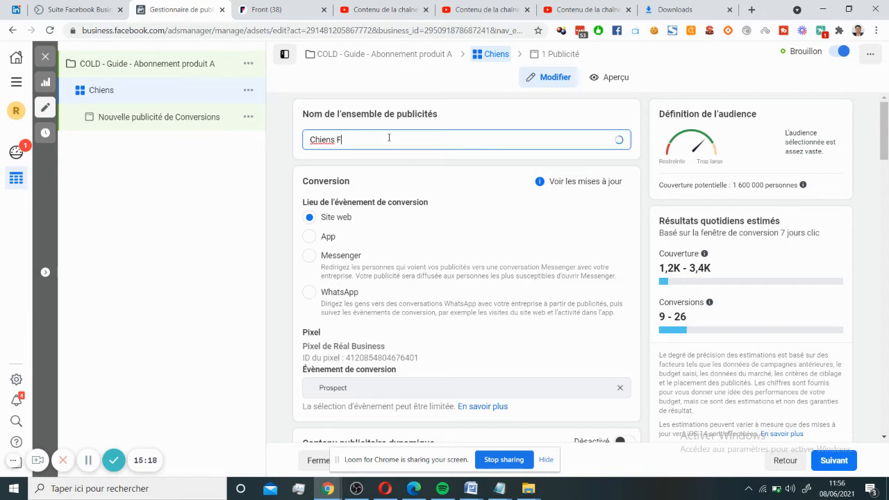
type("rance Canada ")
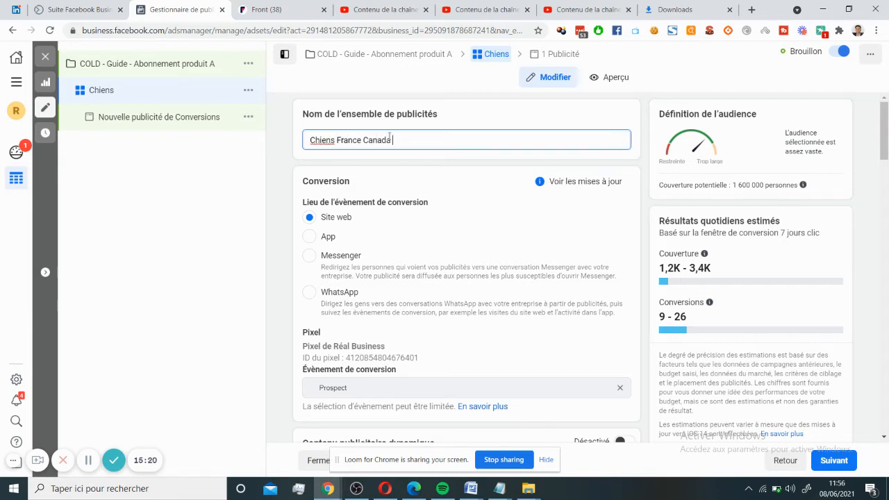
type("Hommes ")
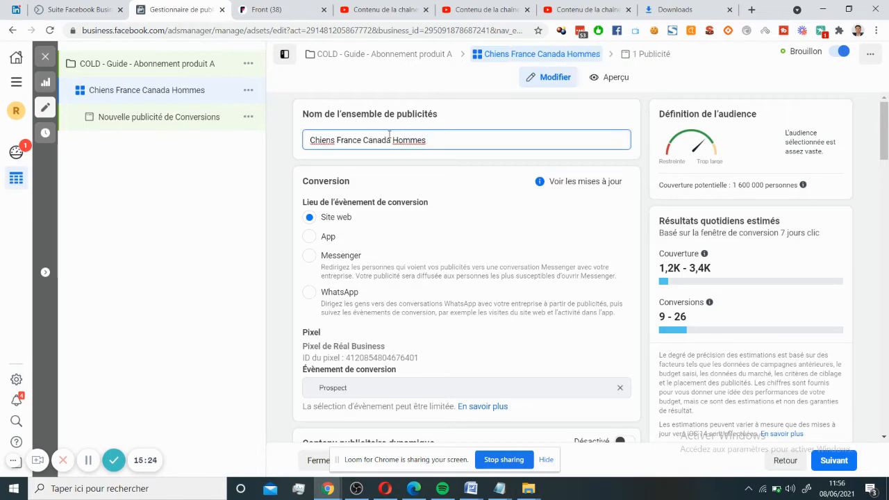
type("/ 18")
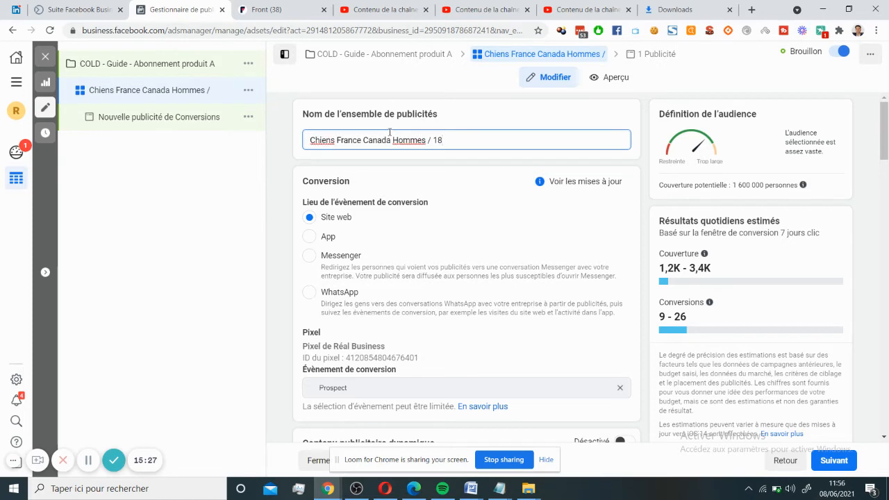
type("-33")
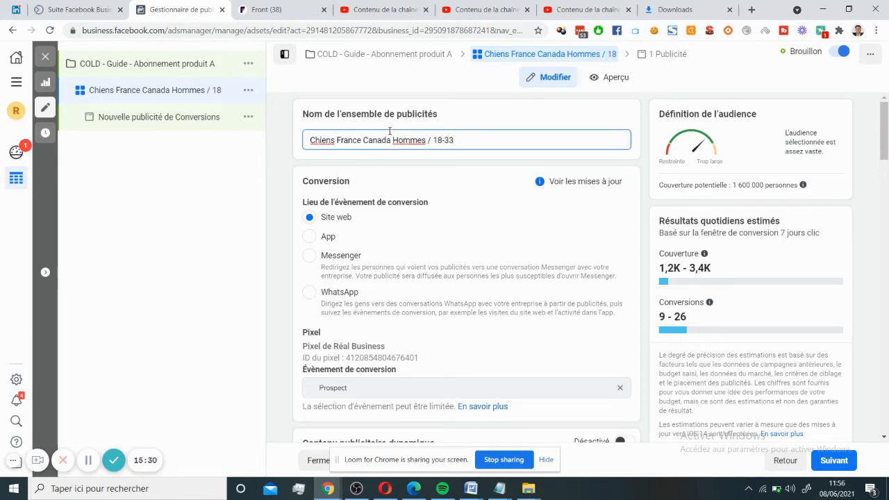
type(" / 1.6M")
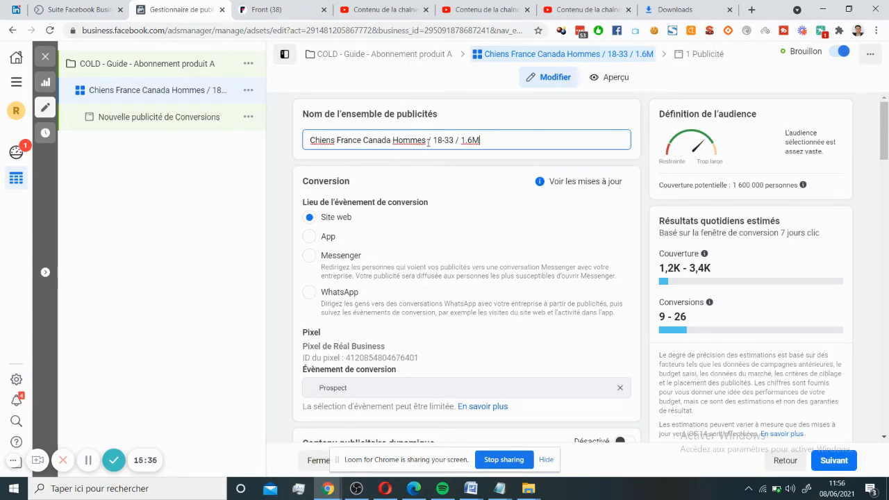
left_click(385, 160)
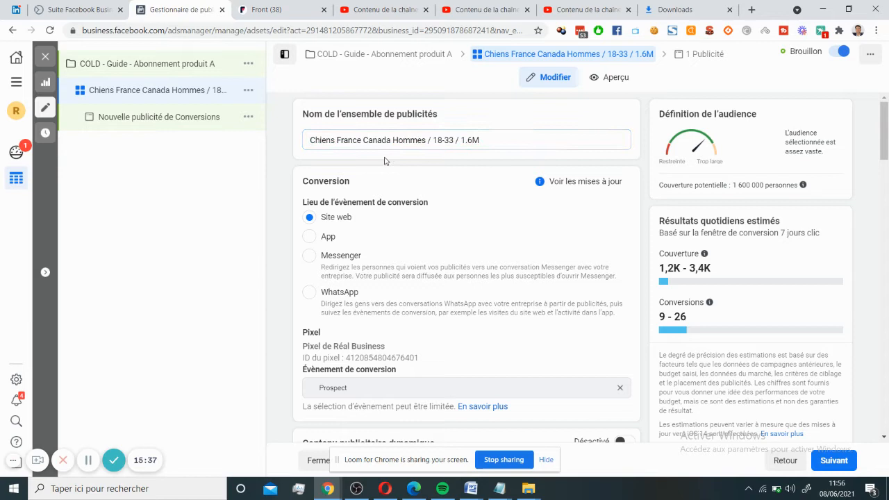
Review the interest, gender, age range and audience size parts of the ad set's name
left_click(325, 142)
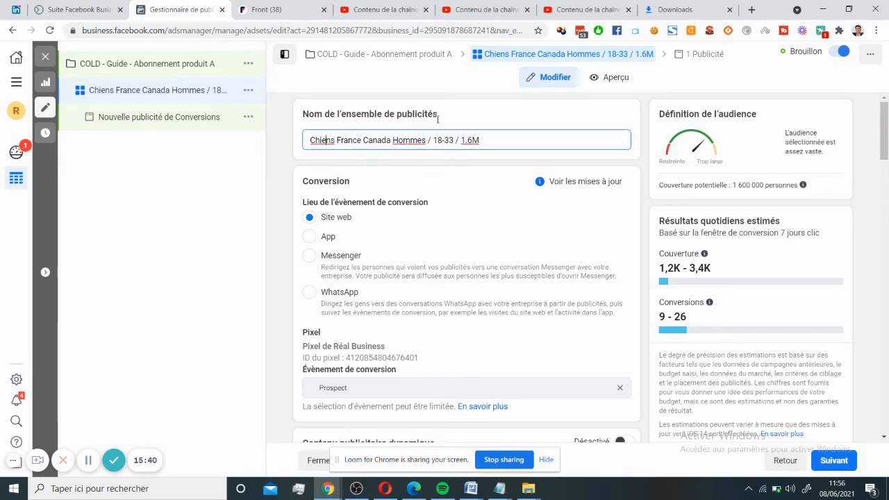
double_click(400, 141)
left_click(432, 139)
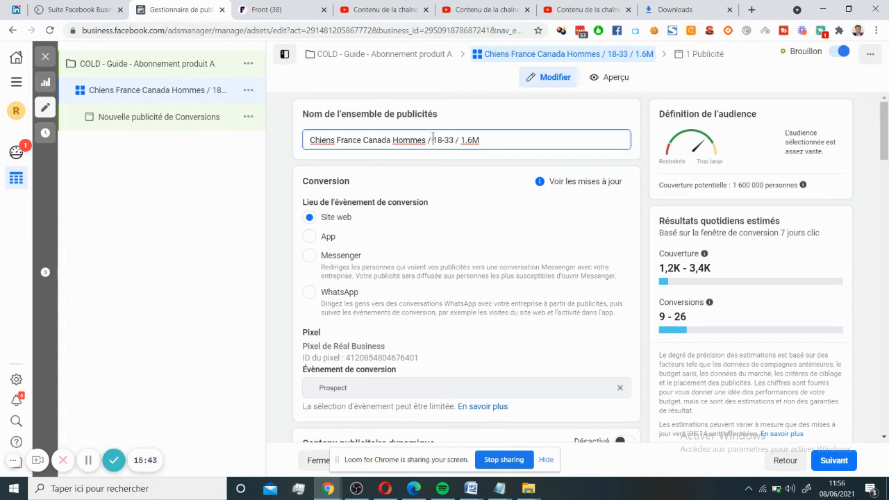
double_click(464, 141)
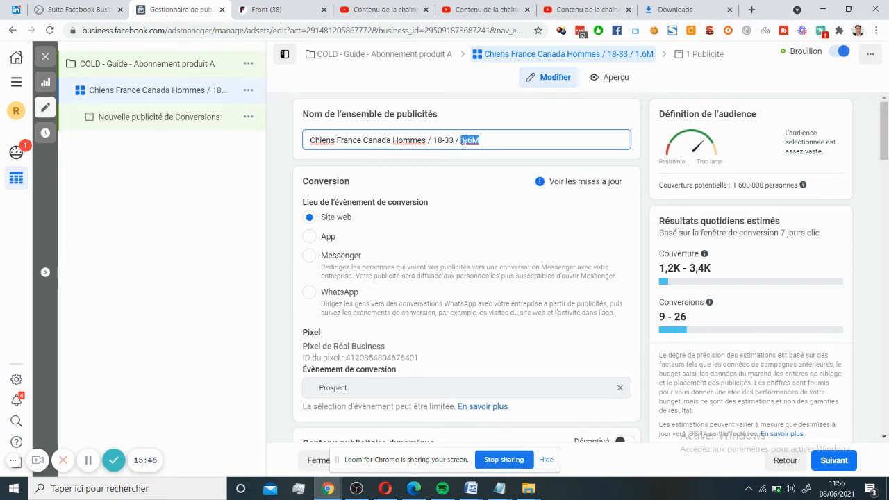
left_click(465, 142)
left_click(446, 166)
Look over the ad set's settings once more and continue to the settings of its ad
scroll(480, 193, "down", 3)
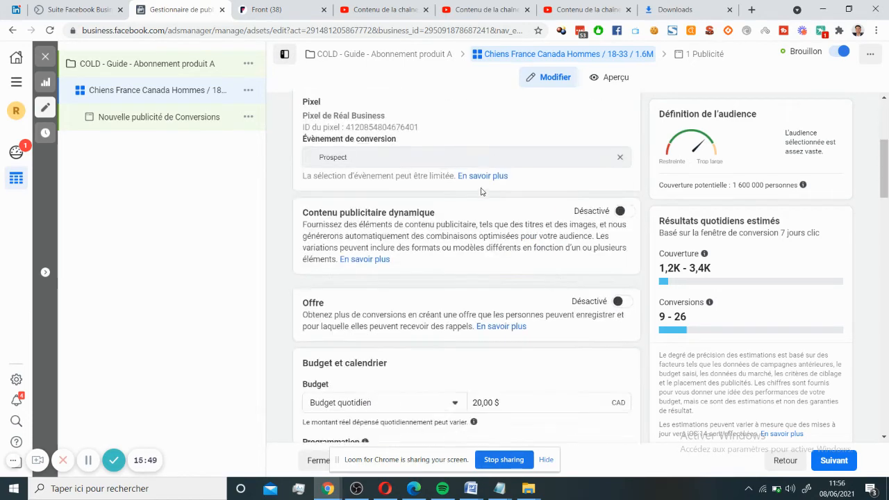
scroll(480, 192, "down", 15)
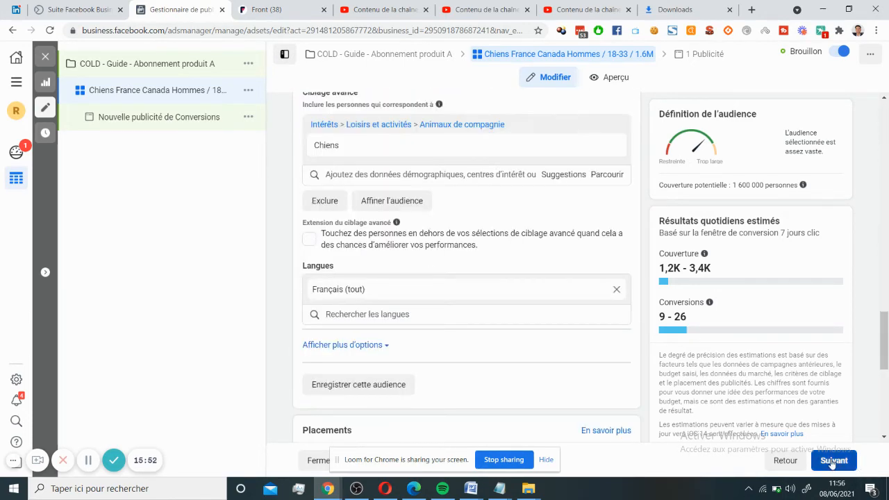
left_click(832, 461)
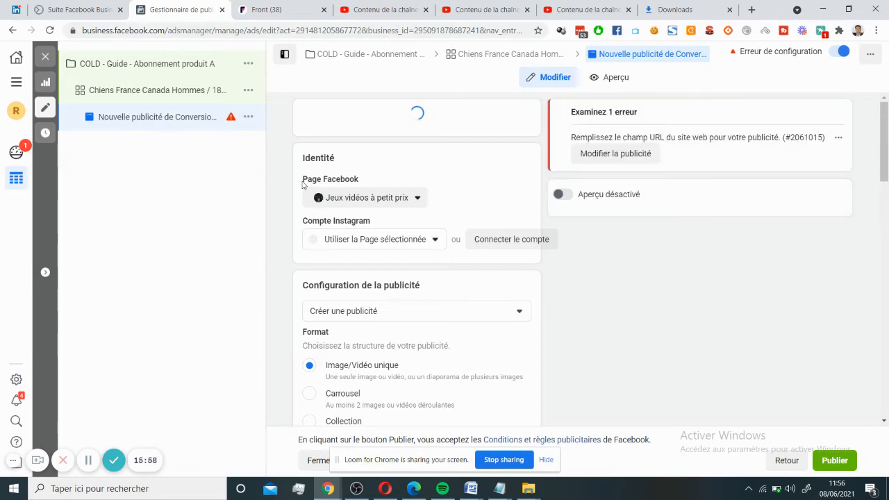
scroll(276, 188, "down", 3)
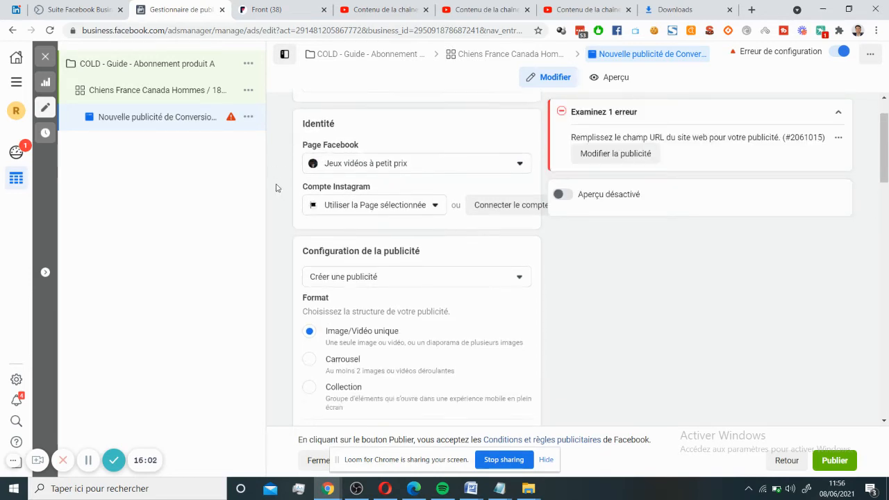
scroll(276, 187, "up", 3)
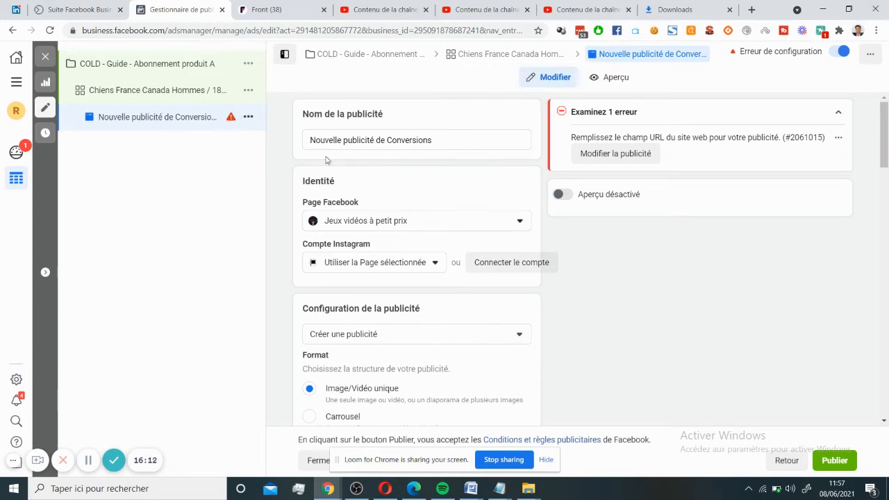
Rename the ad as "1. image 1"
triple_click(311, 141)
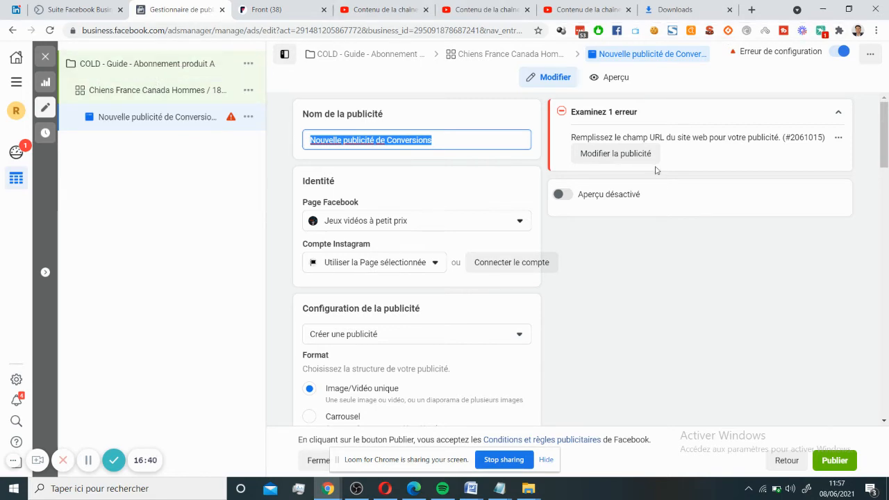
type("1")
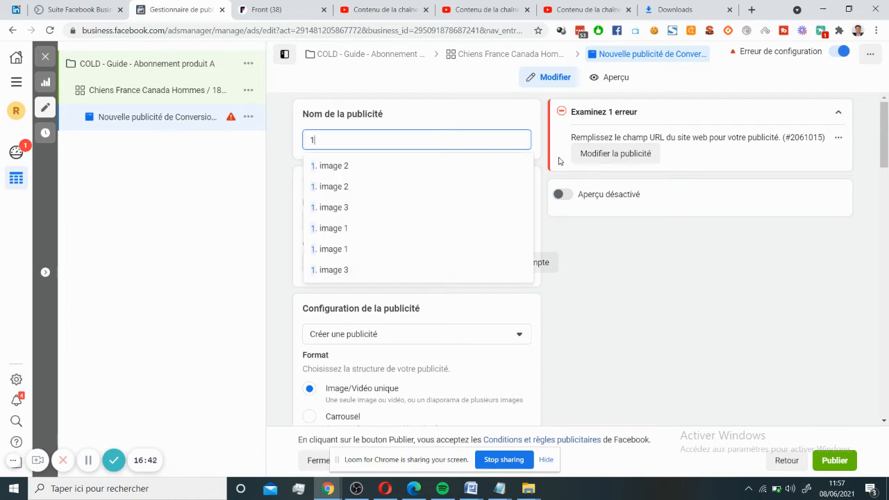
type(". image 1")
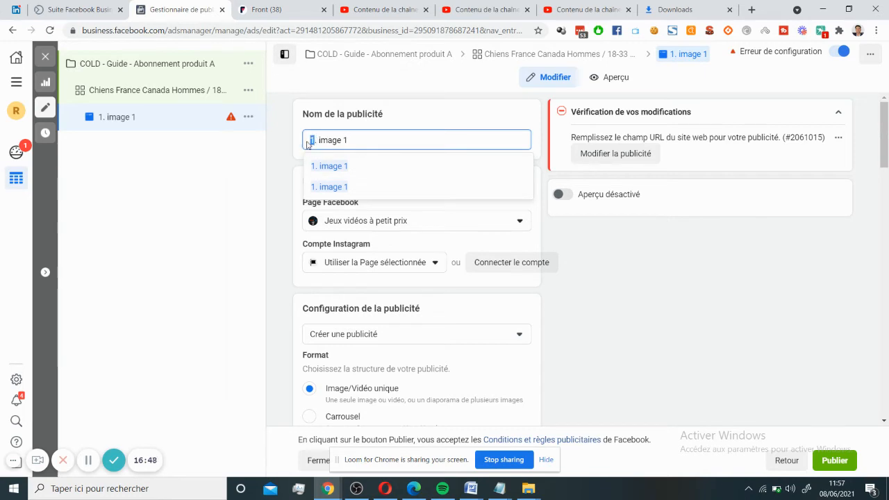
double_click(353, 139)
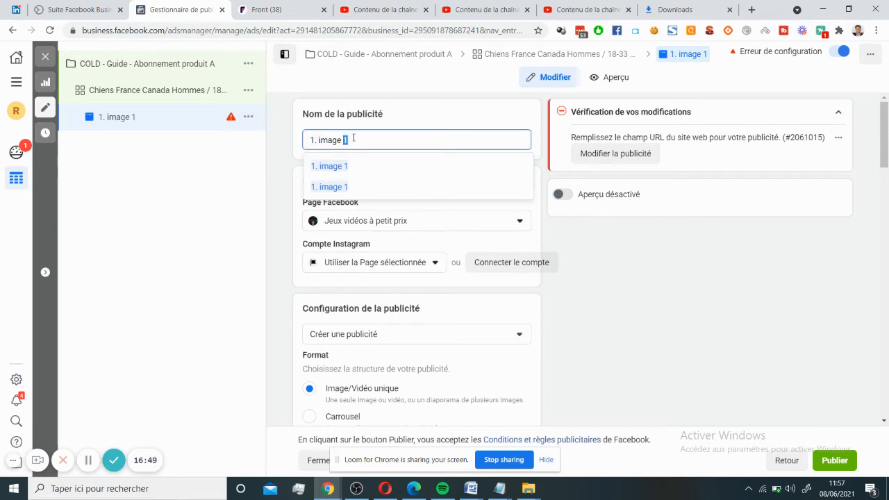
left_click(282, 150)
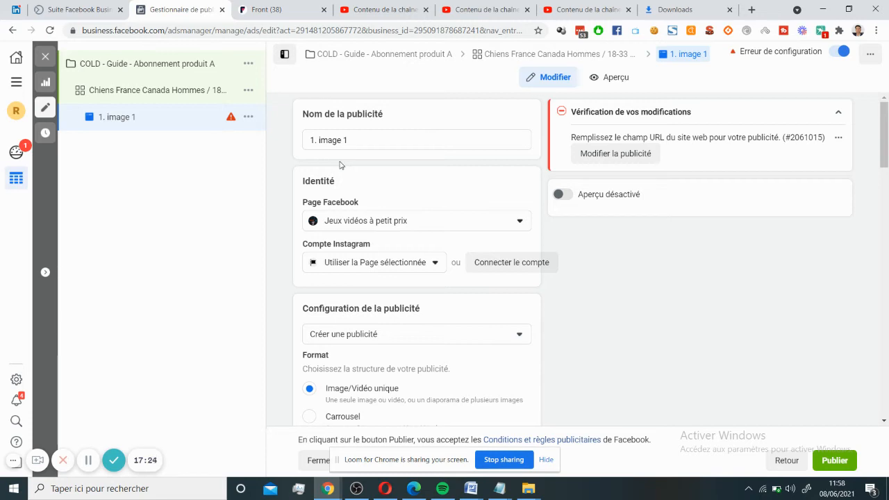
triple_click(358, 132)
left_click(358, 132)
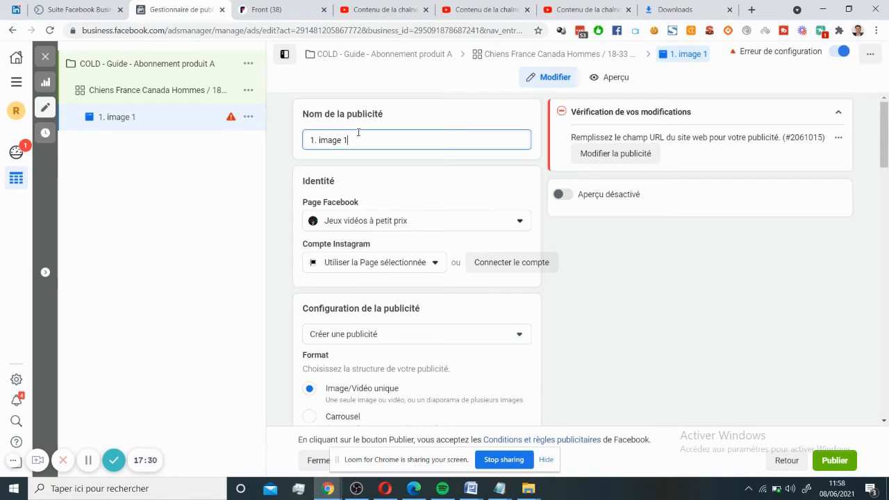
double_click(319, 137)
key("BackSpace")
type("image")
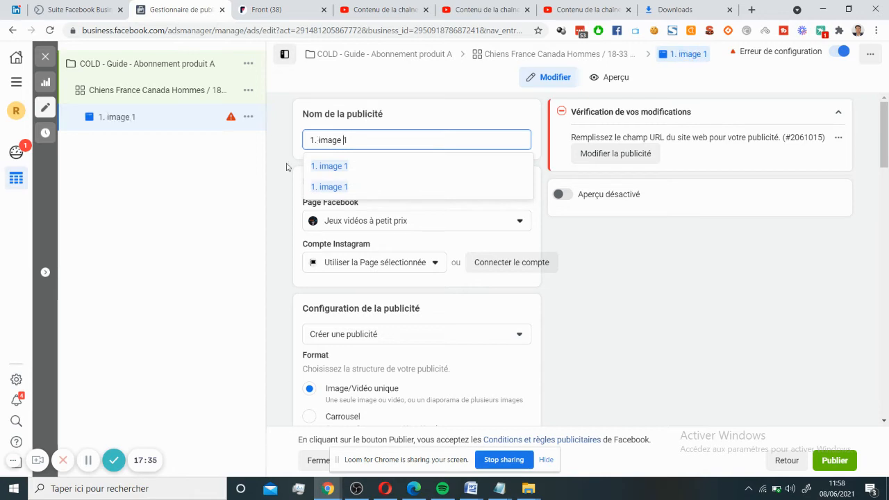
left_click(292, 154)
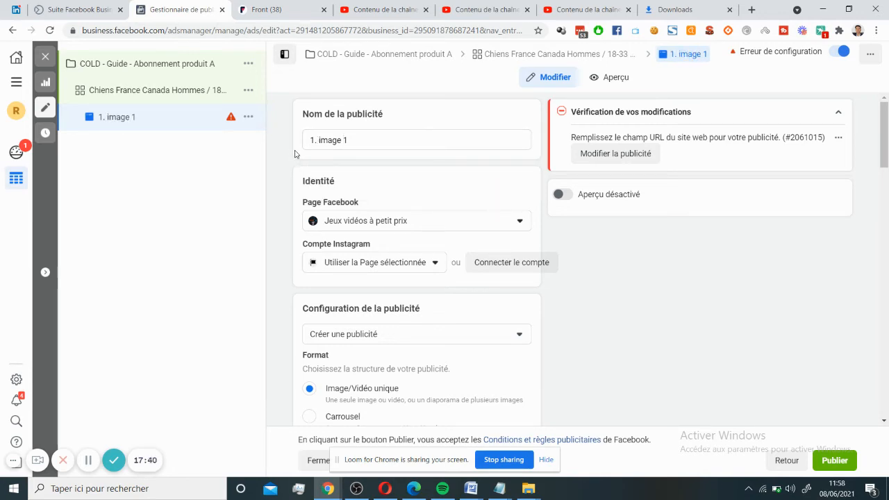
left_click(362, 138)
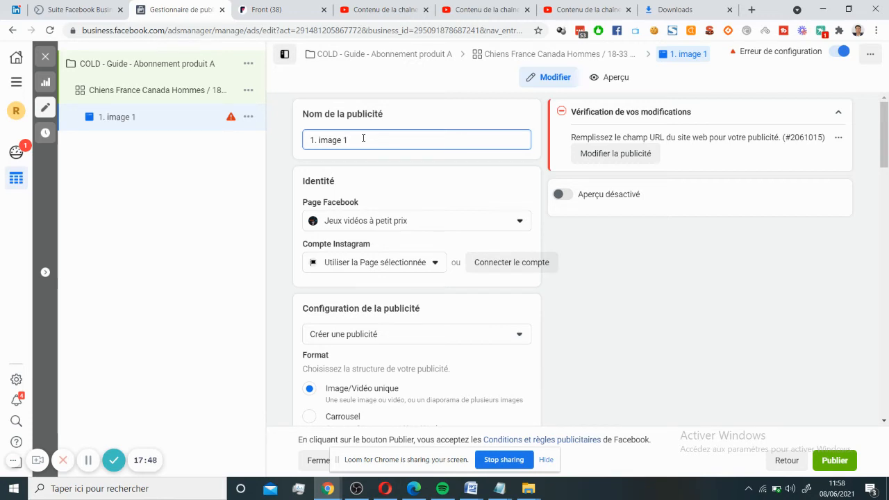
left_click(299, 174)
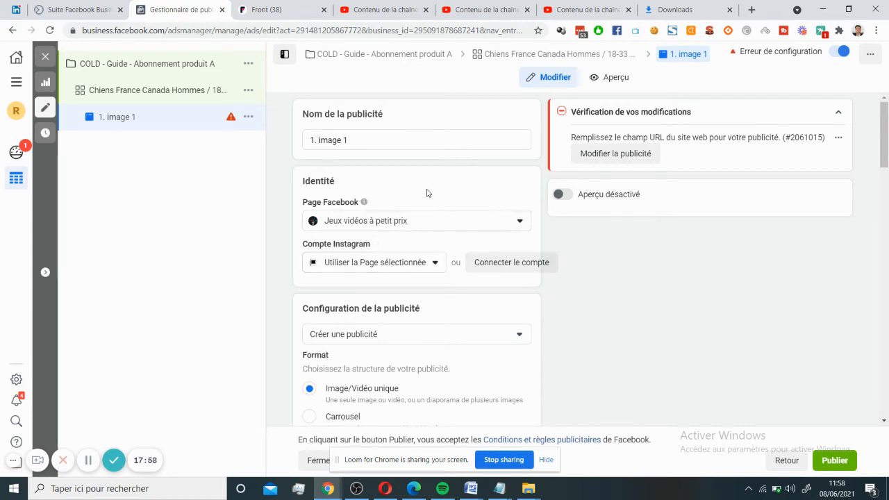
Examine the ad's identity, setup and format options down to the ad content section
scroll(427, 193, "down", 1)
scroll(413, 201, "down", 1)
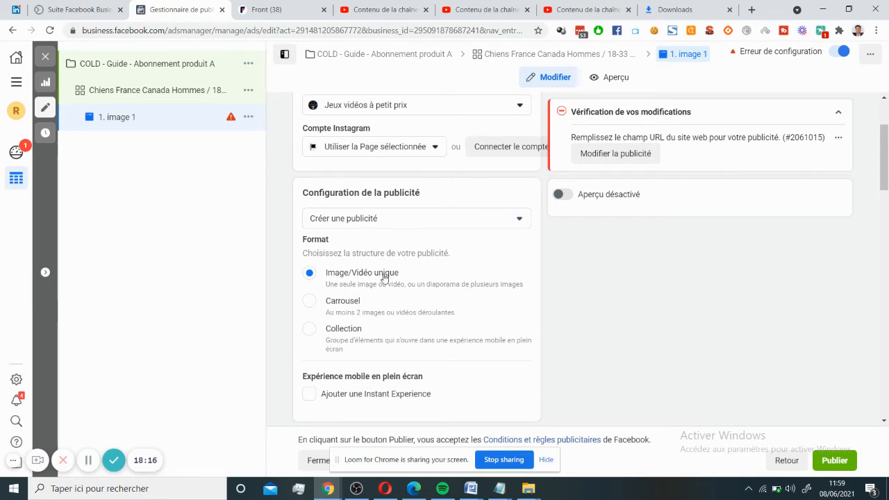
scroll(331, 288, "down", 1)
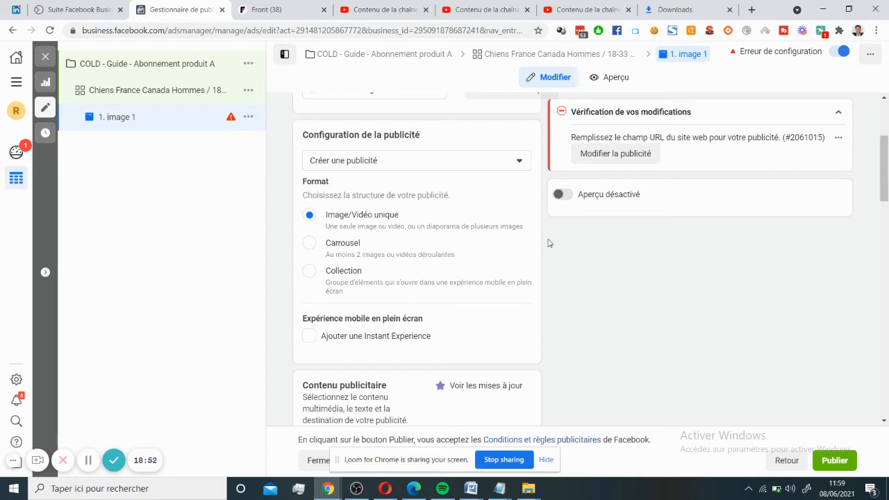
scroll(547, 243, "down", 2)
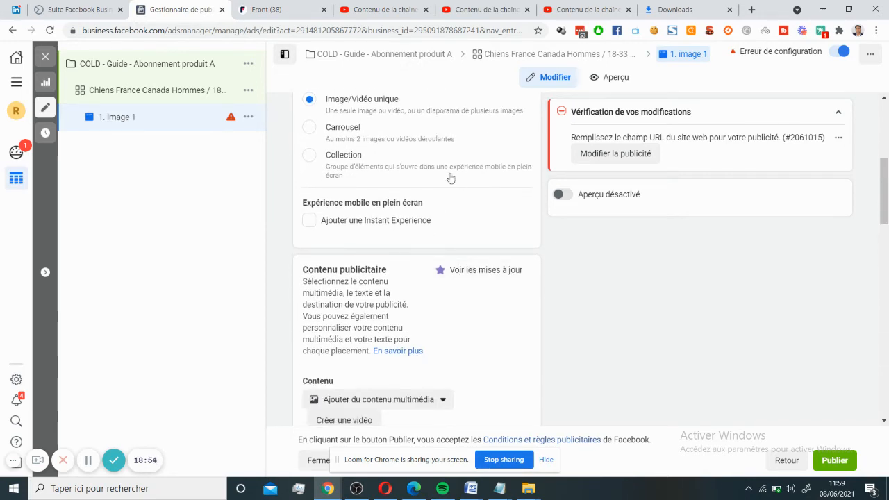
Import the image pexels-emma-bauso-2253879 from the Téléchargements folder into the ad's media library
scroll(450, 178, "down", 3)
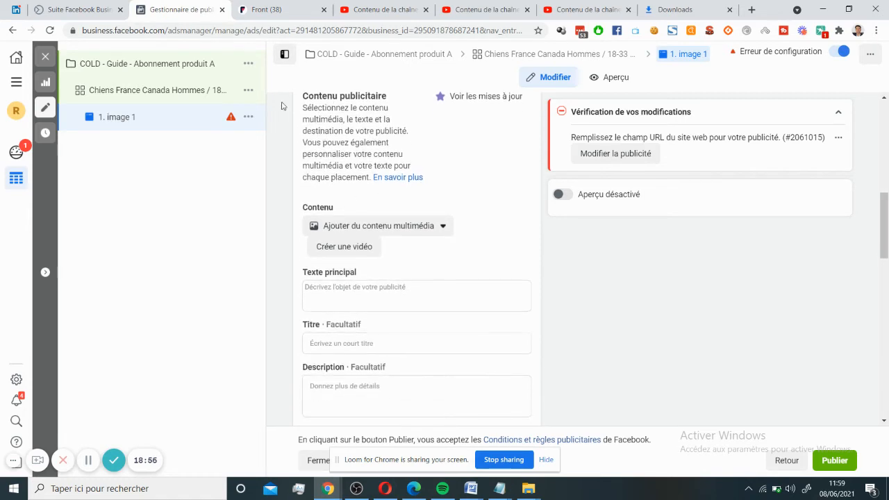
scroll(373, 177, "down", 1)
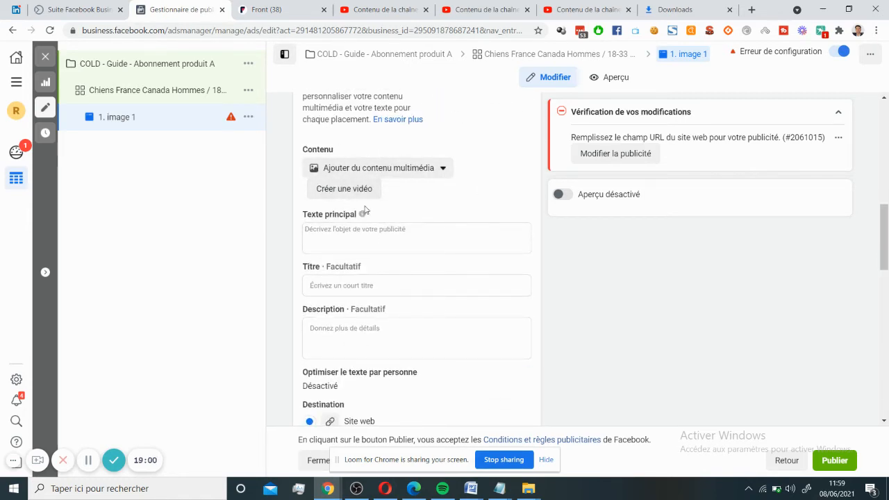
left_click(341, 170)
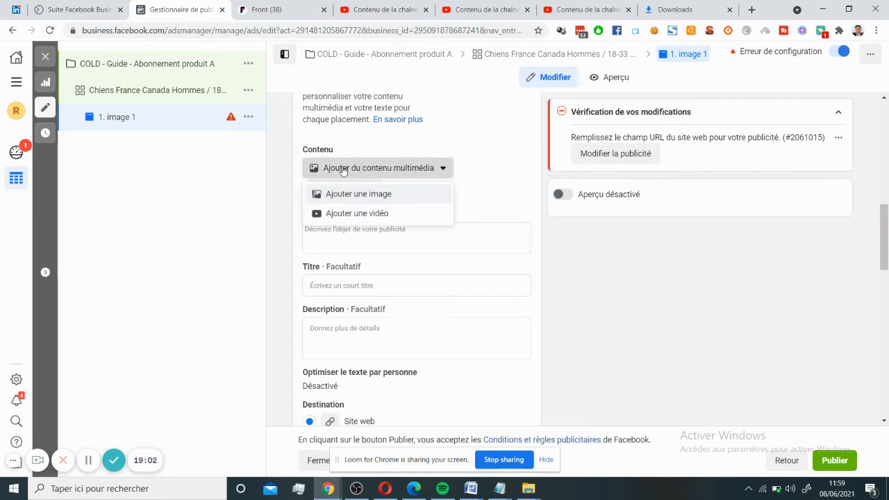
left_click(380, 200)
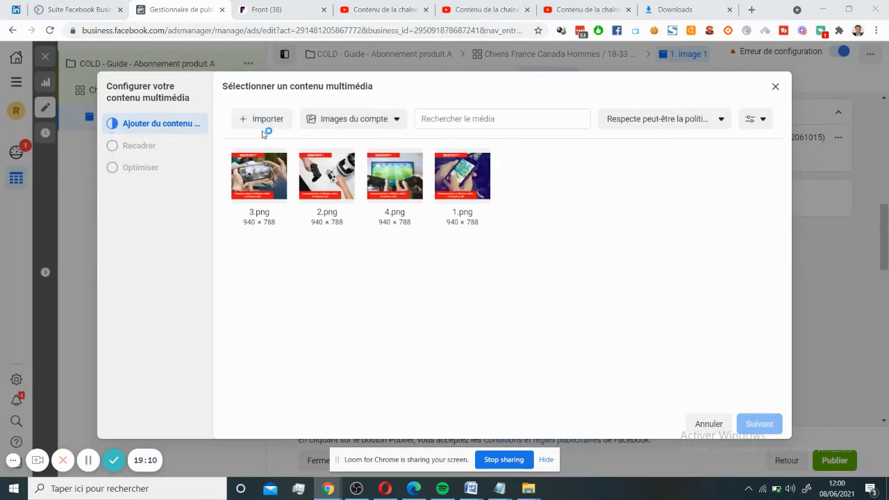
left_click(254, 123)
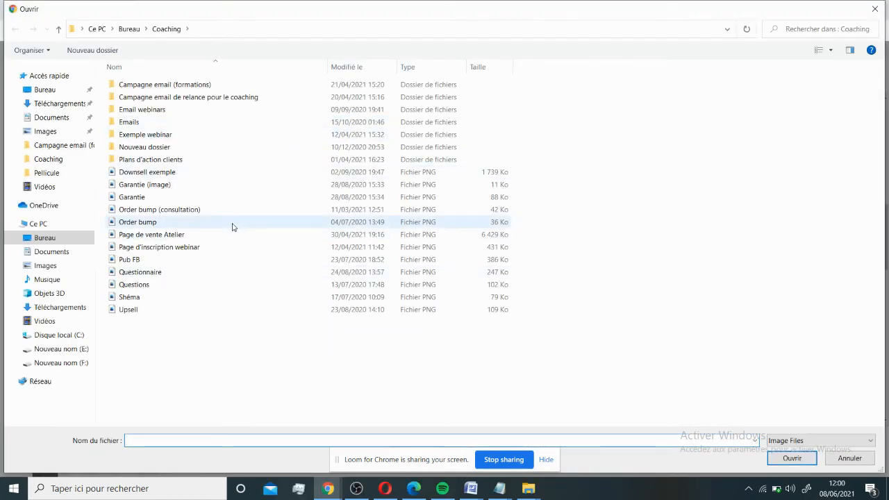
left_click(53, 105)
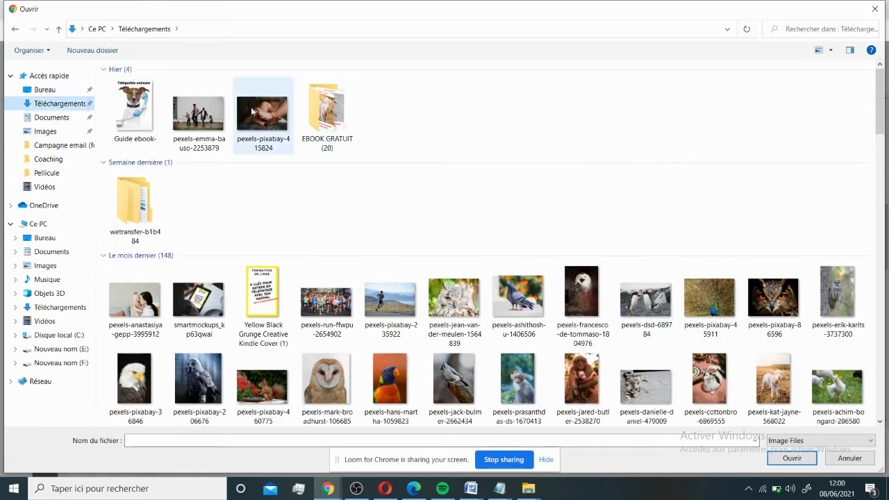
double_click(210, 115)
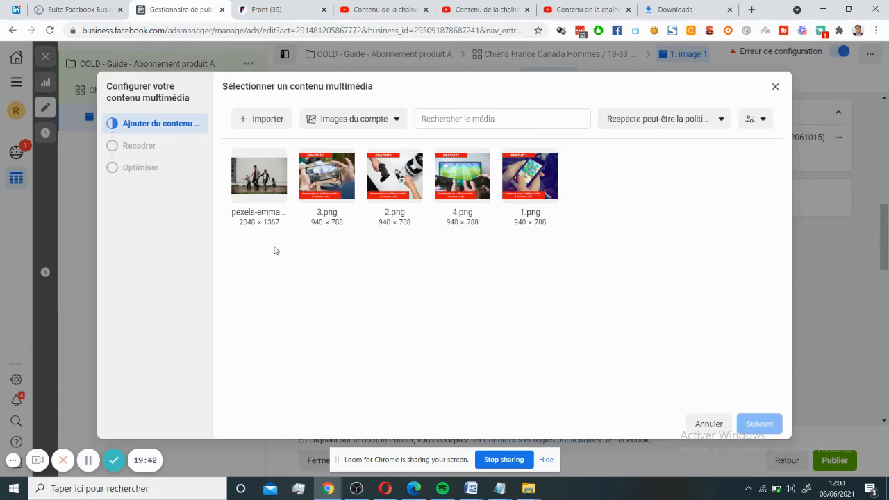
Select the imported family image for the ad and review its crops for the different placements
left_click(262, 191)
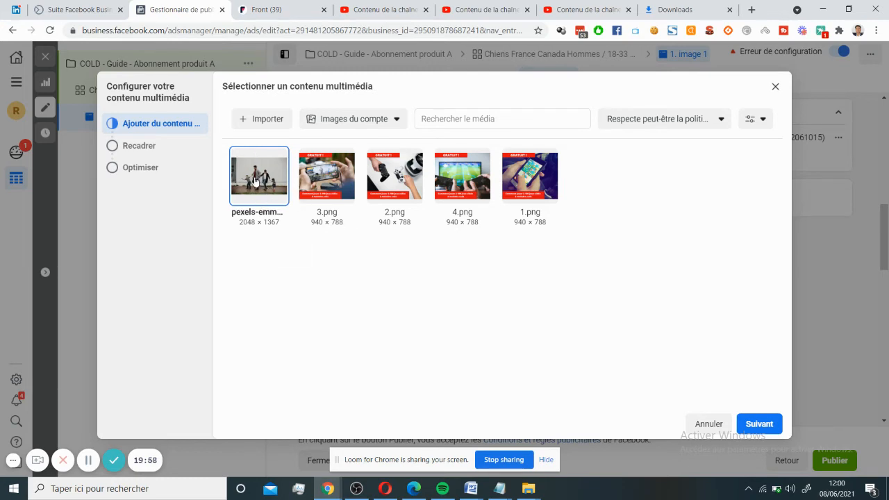
left_click(758, 424)
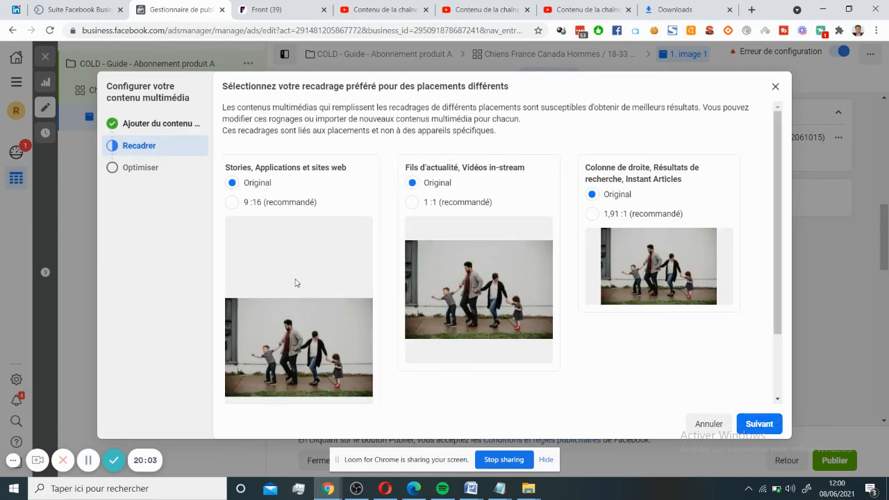
mouse_move(306, 271)
scroll(305, 272, "down", 2)
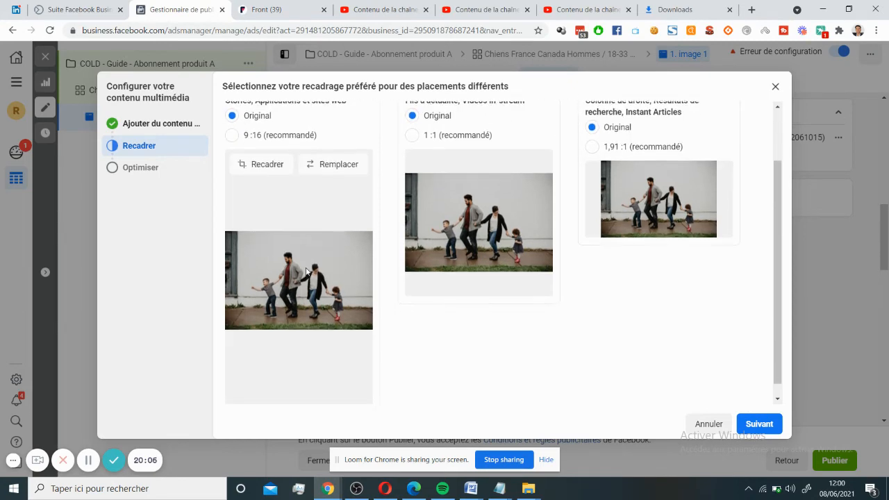
scroll(305, 271, "up", 2)
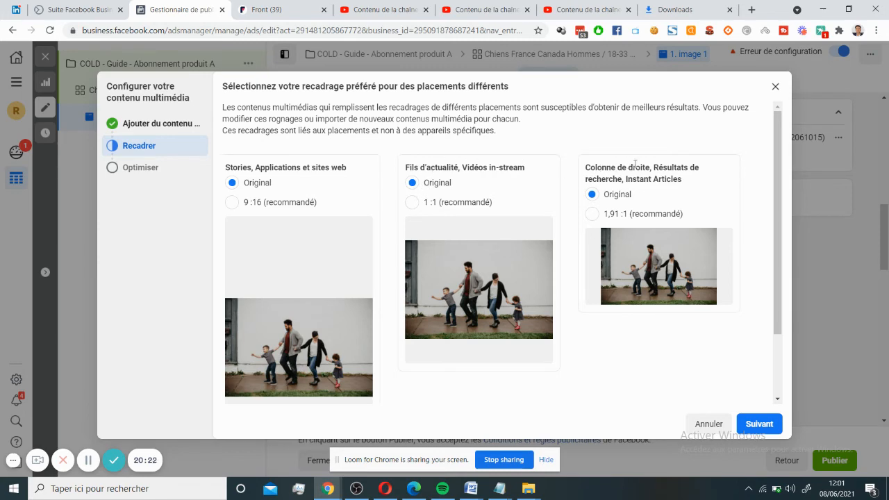
scroll(644, 178, "down", 2)
scroll(559, 198, "up", 2)
Try the 9:16 crop for the Stories, apps and websites placements, and switch back to the original crop
left_click(296, 210)
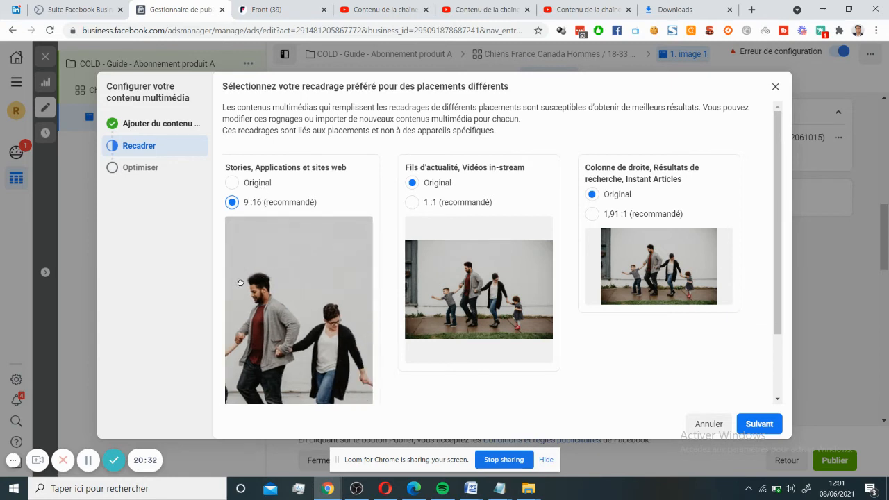
left_click(262, 186)
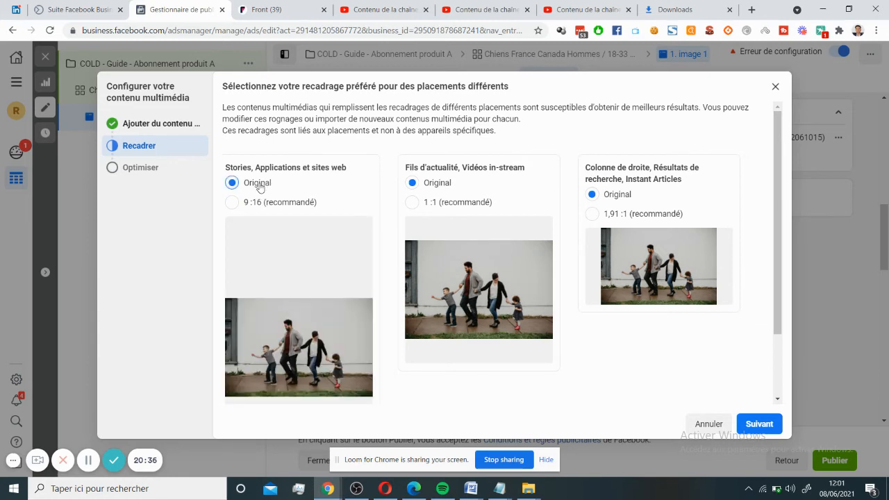
scroll(284, 260, "down", 2)
scroll(281, 274, "up", 2)
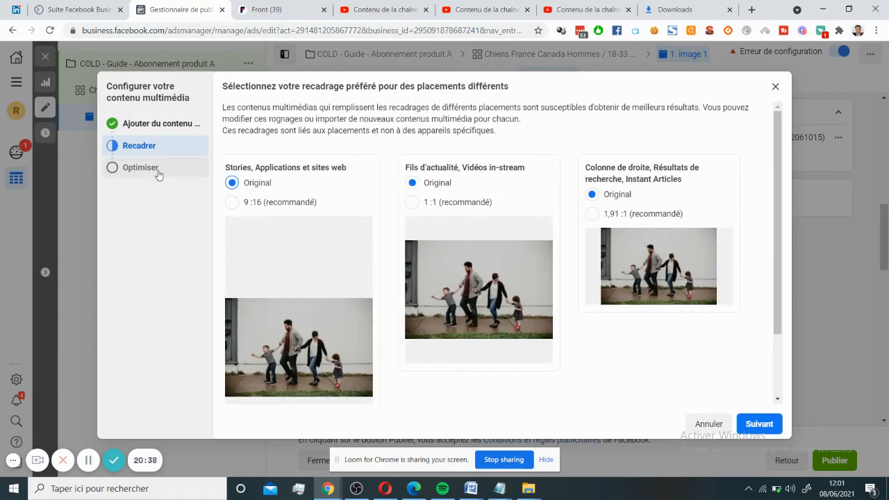
Continue to the media optimisations, allow the enhancements (Autorisez les améliorations) and confirm the ad's image
left_click(157, 171)
left_click(161, 148)
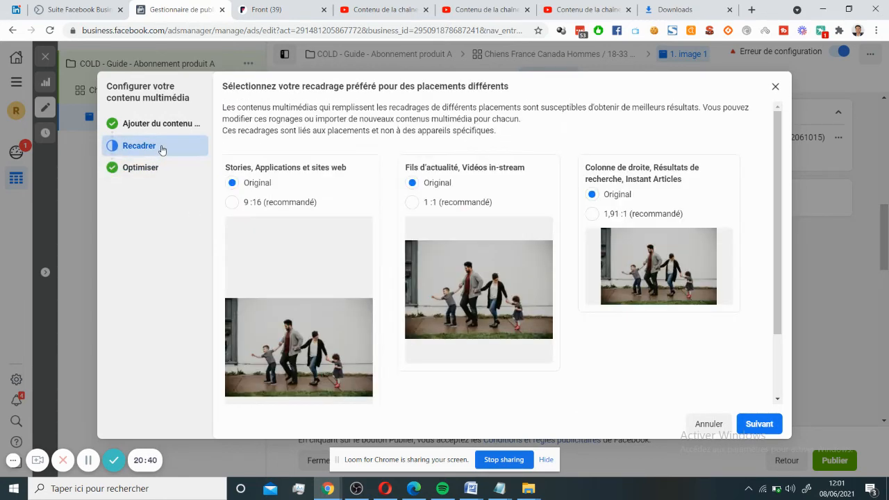
left_click(760, 424)
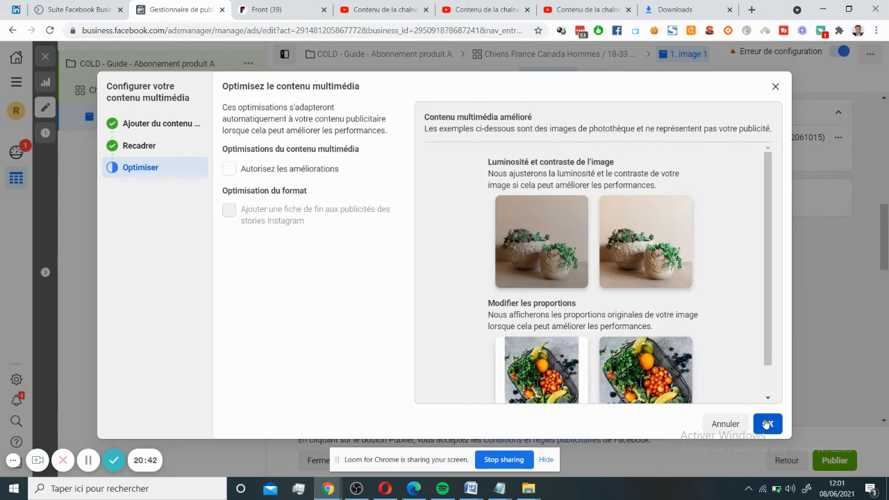
scroll(615, 263, "down", 1)
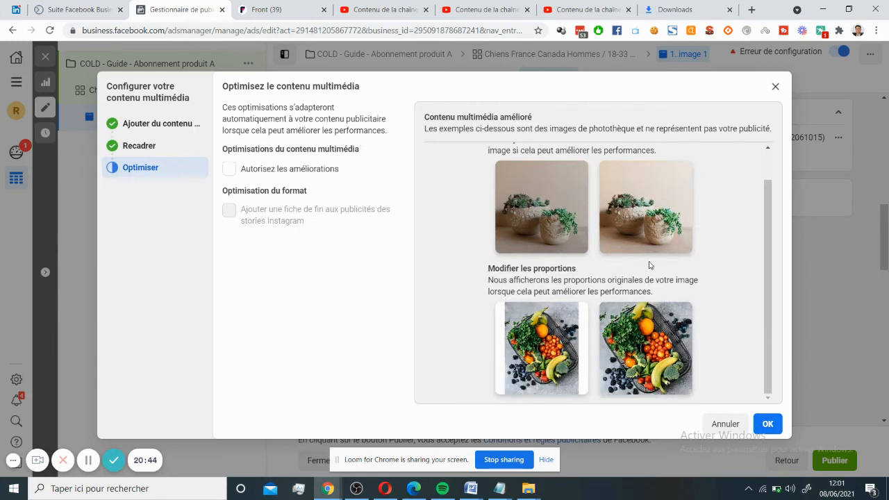
left_click(313, 171)
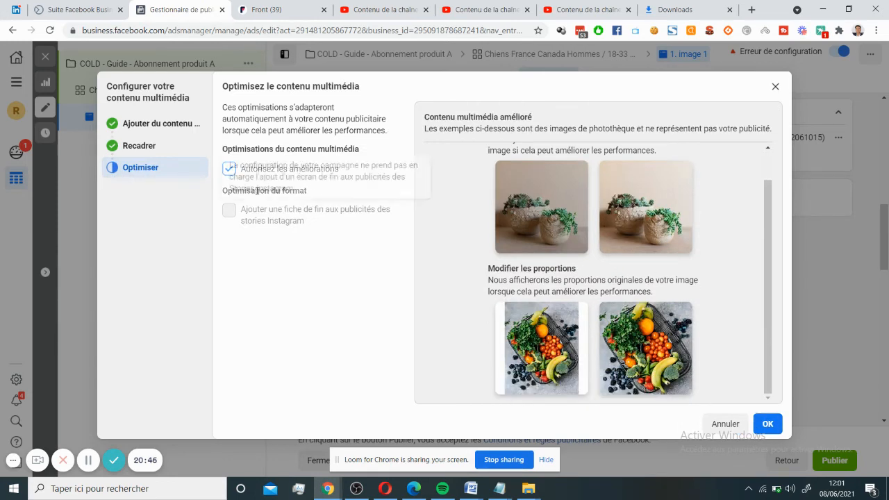
left_click(768, 425)
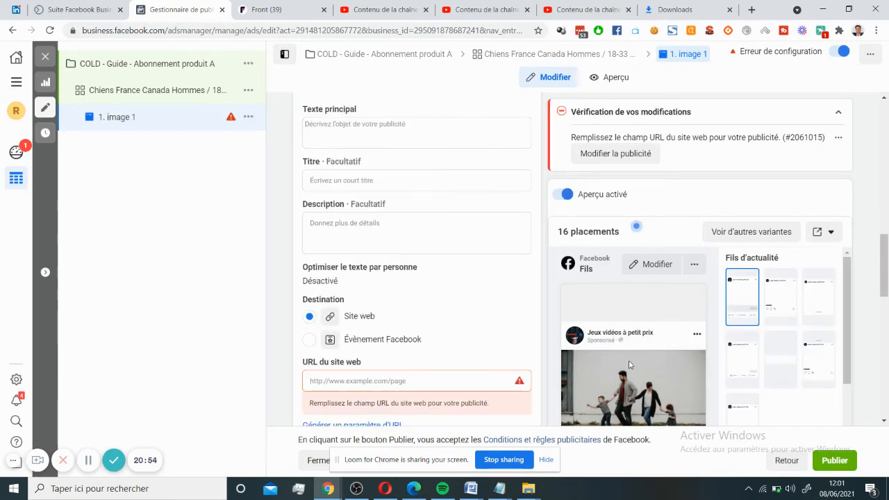
Examine the ad's placement previews and its text, destination, URL and call-to-action fields
left_click_drag(881, 251, 881, 259)
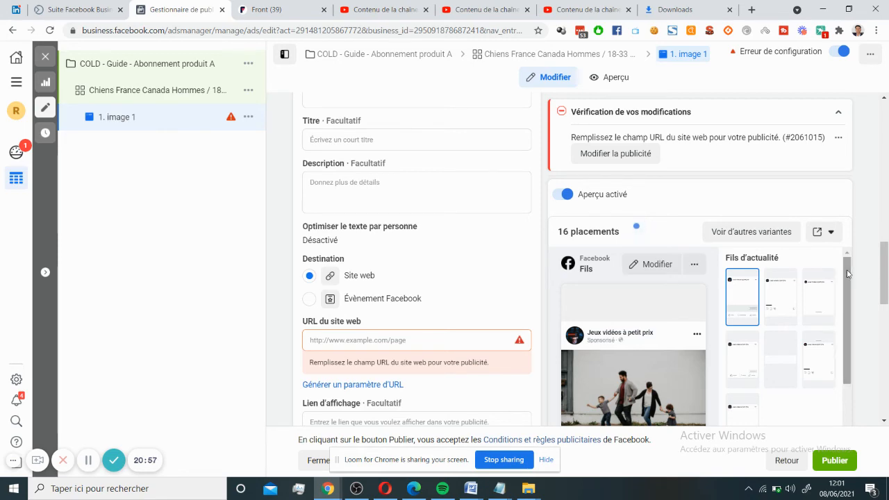
scroll(846, 306, "down", 2)
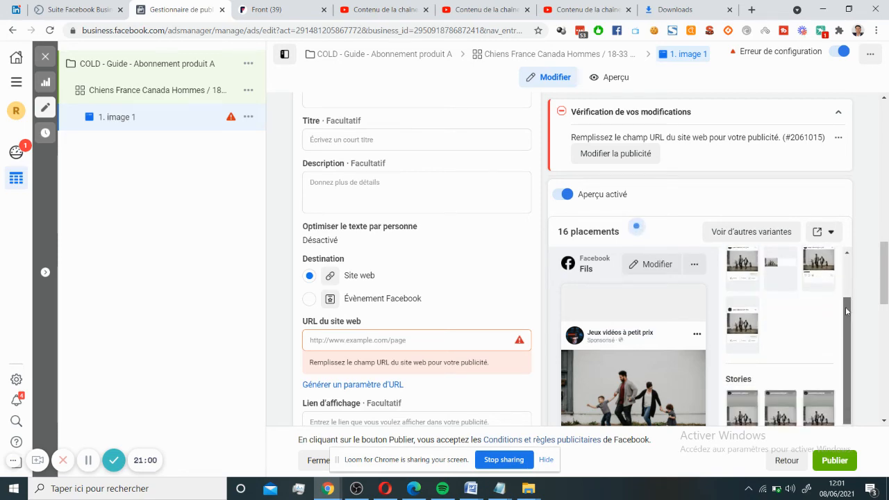
scroll(788, 300, "down", 3)
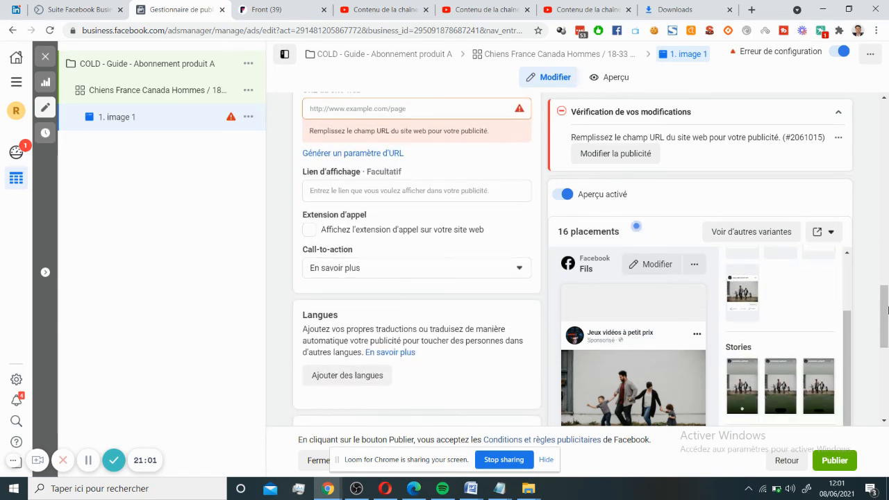
scroll(720, 274, "up", 6)
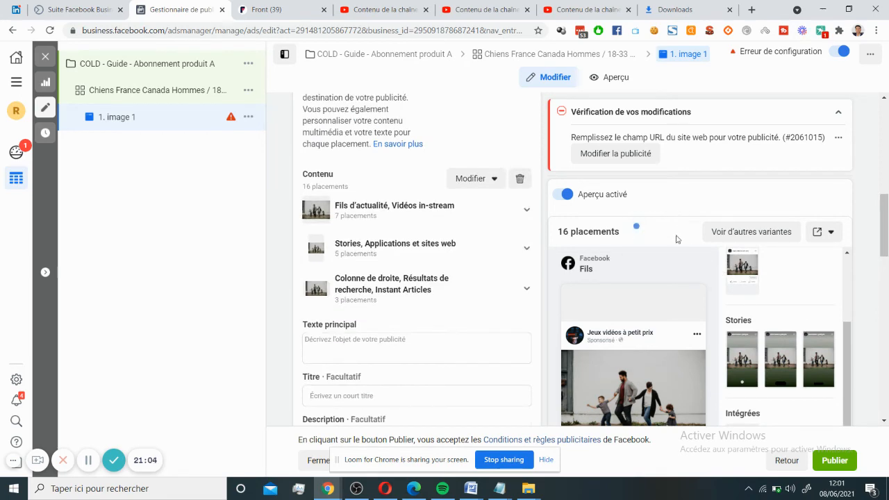
scroll(668, 363, "down", 4)
scroll(884, 273, "down", 3)
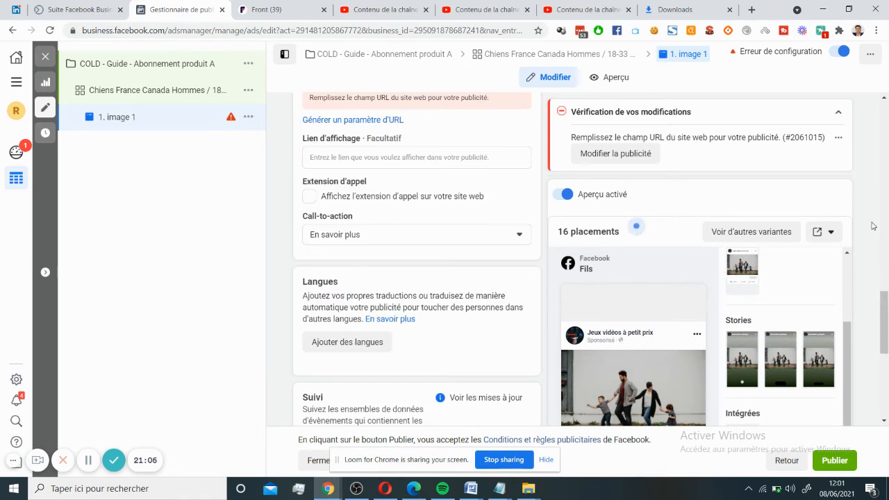
scroll(872, 268, "up", 3)
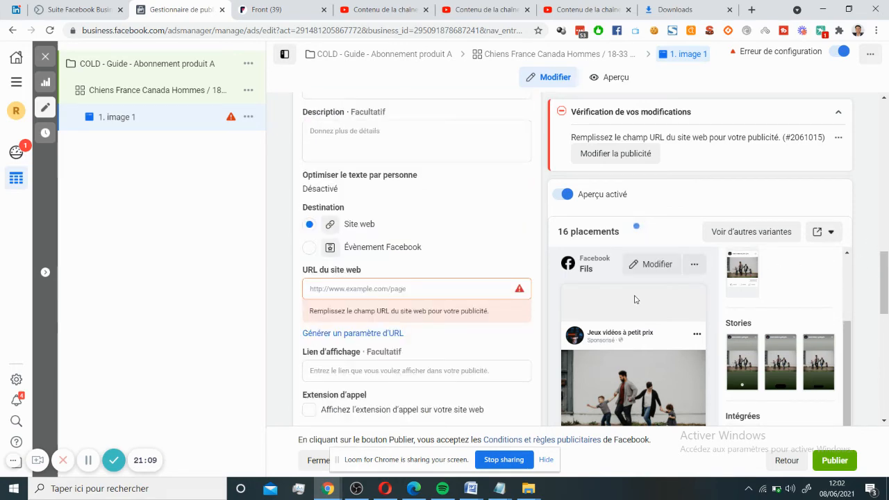
left_click(884, 421)
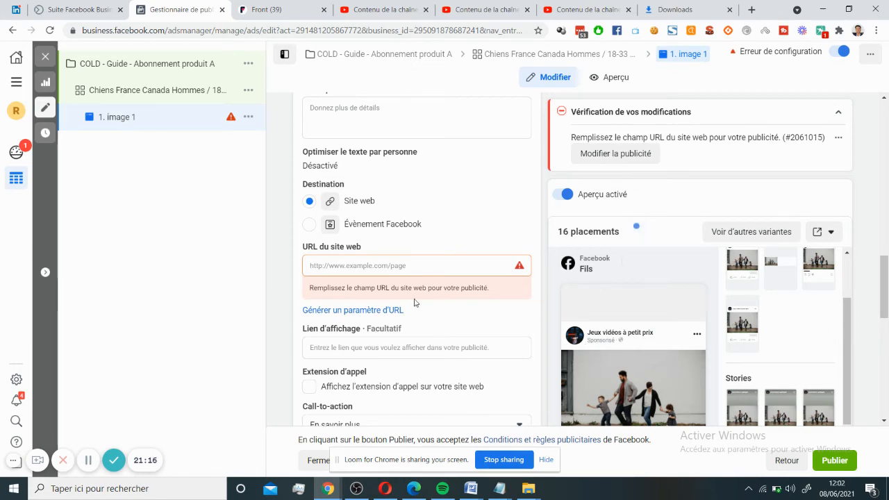
scroll(414, 302, "up", 5)
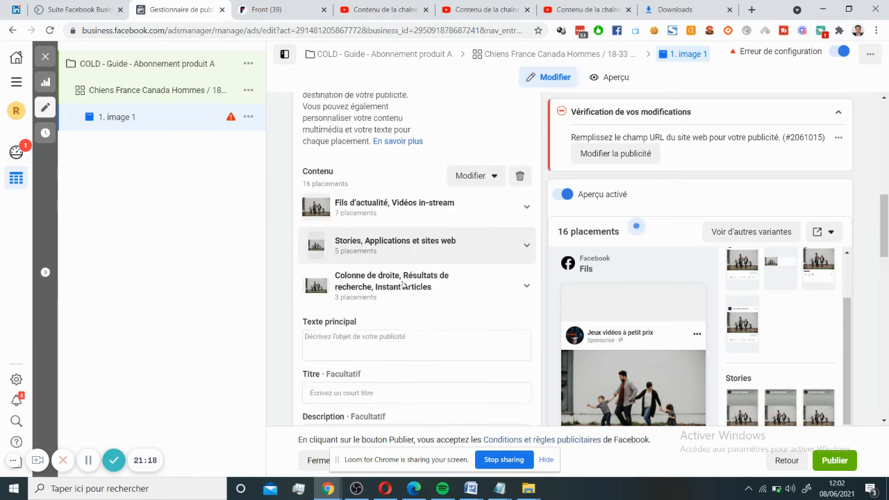
scroll(405, 284, "down", 1)
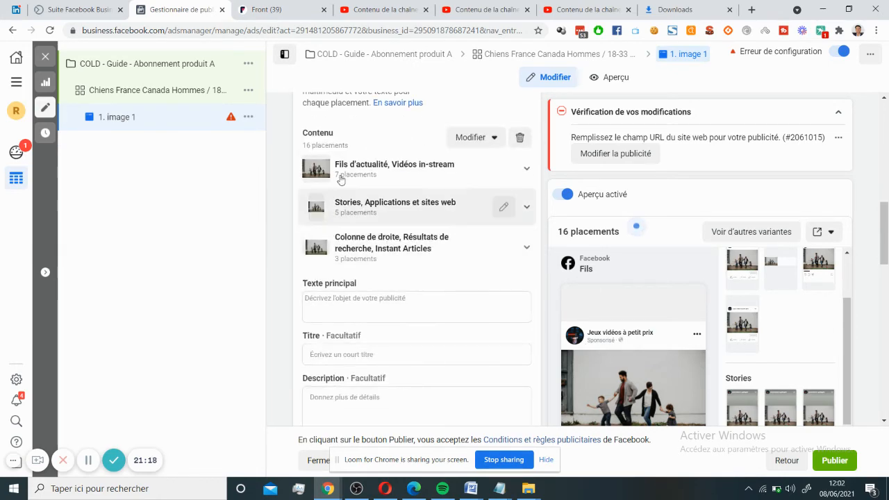
Write the ad's primary text as "Comment rendre votre chien heureux ?" followed, after a blank line, by "LE lien de la page de capture"
left_click(363, 303)
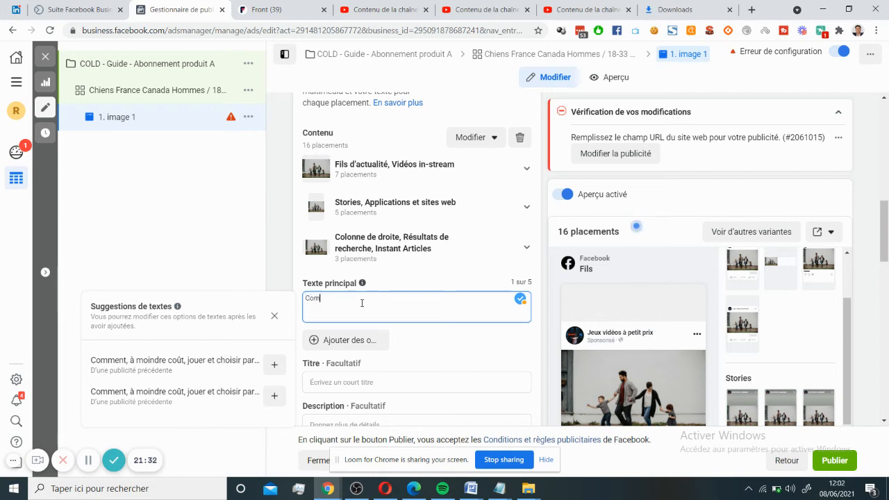
type("ment rendre v")
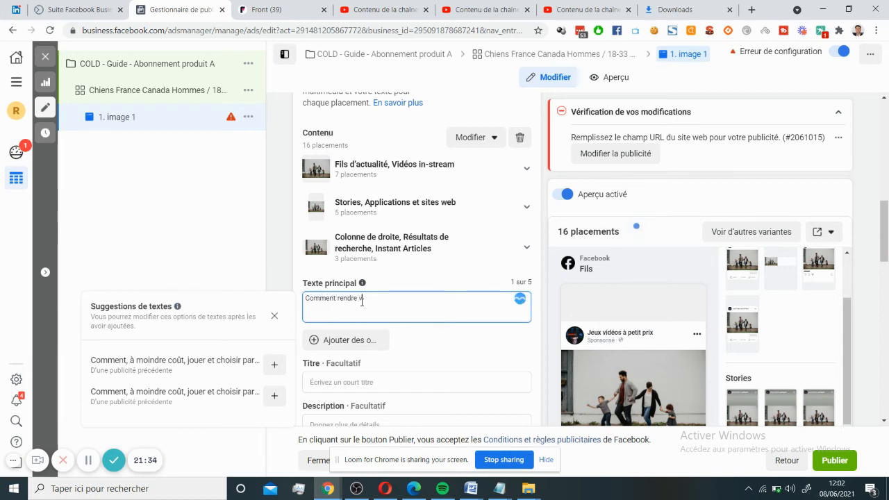
type("otre chien heure")
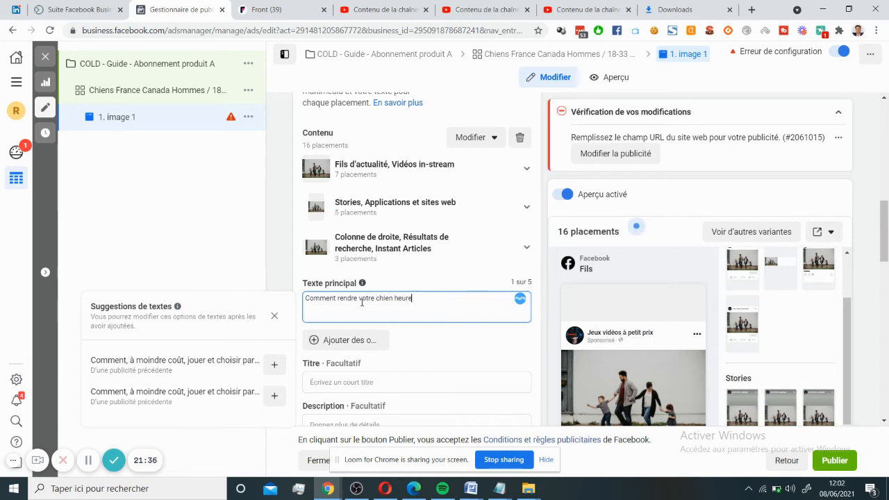
type("ux ?")
key("Return")
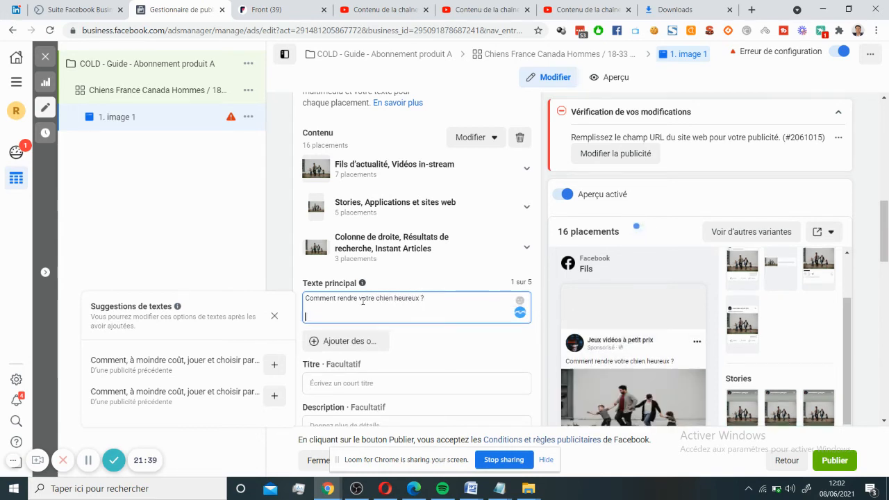
type("LE ")
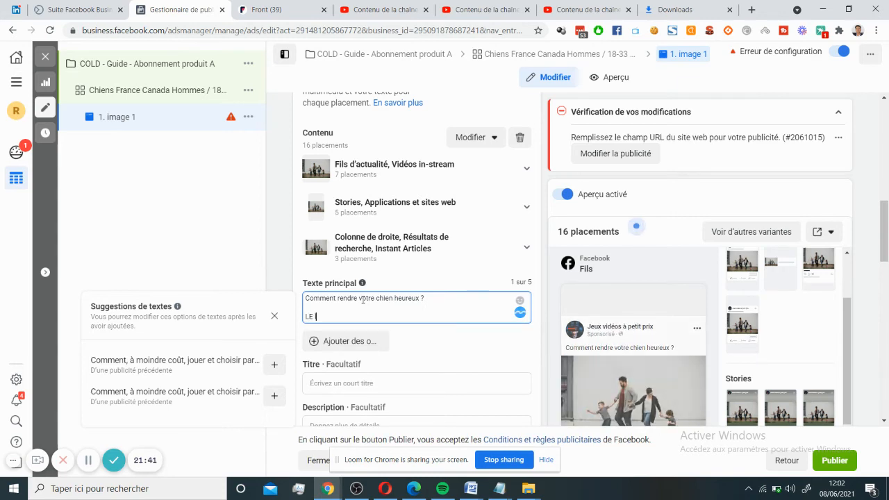
type("lien de ")
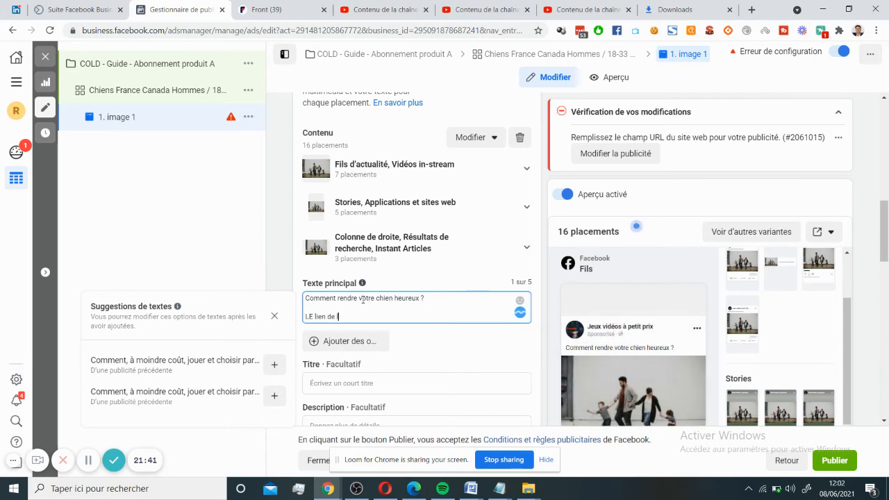
type("la page de capture")
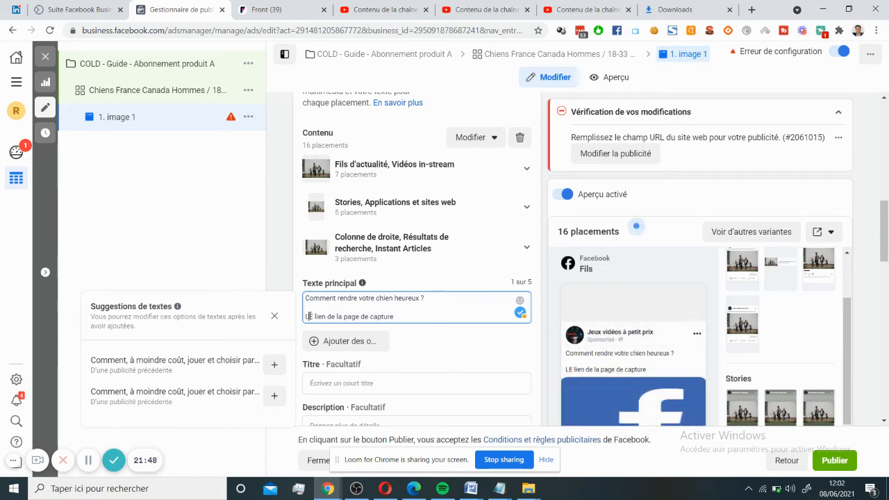
Correct "LE" to "Le" in the primary text's second line and add a blank line below it
left_click(309, 316)
key("Delete")
type("e")
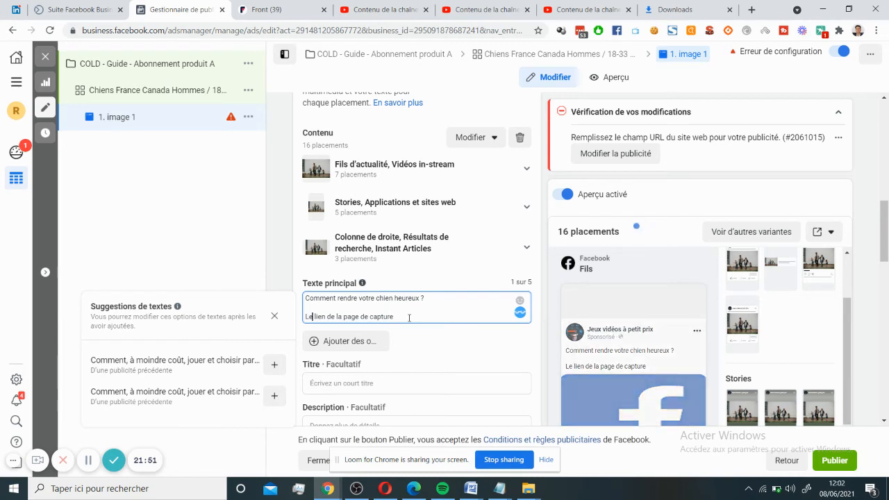
key("Return")
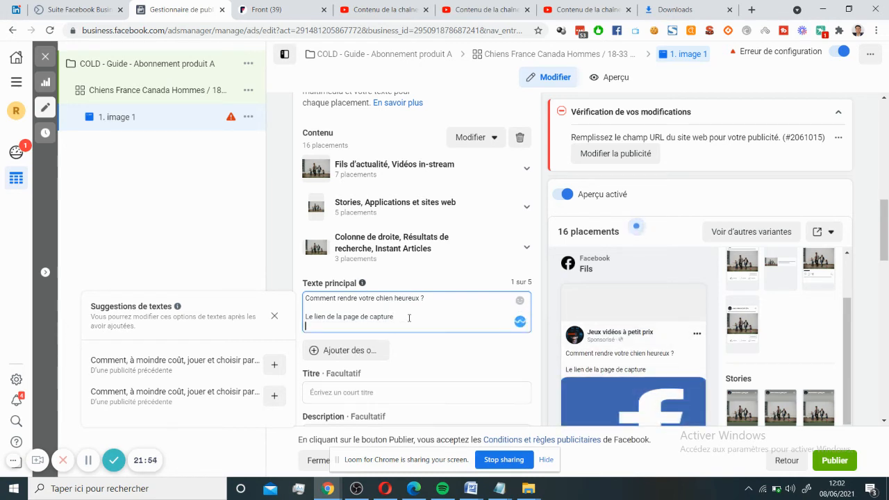
key("Return")
type("µ")
key("BackSpace")
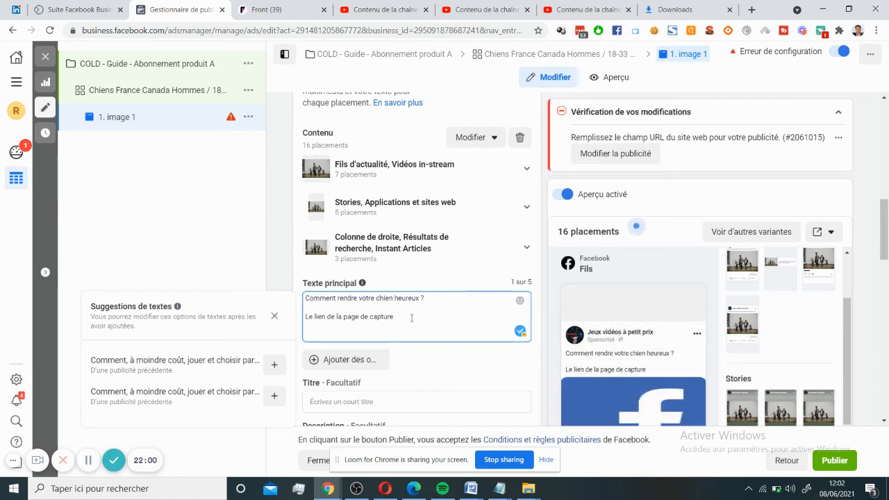
Start a new paragraph in the primary text reading "Vous sentez que votre chien n'est pas heureux"
type("V")
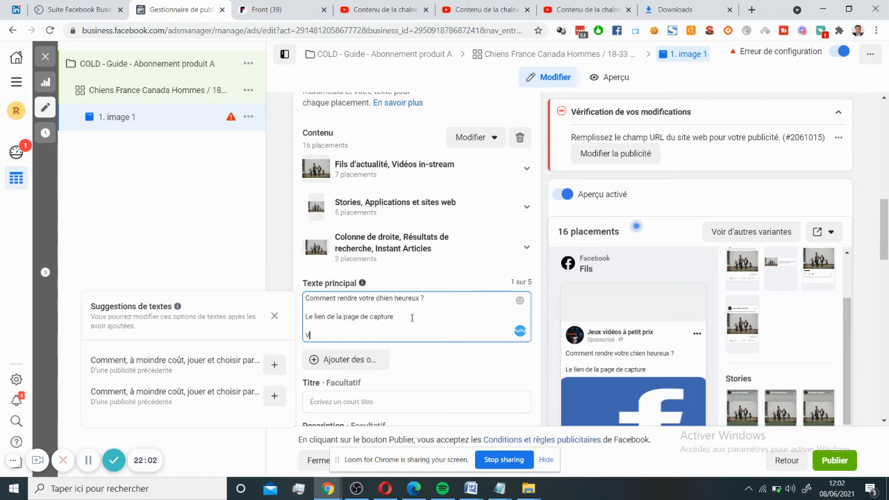
type("otre chein")
key("BackSpace")
key("BackSpace")
type("ien n'es")
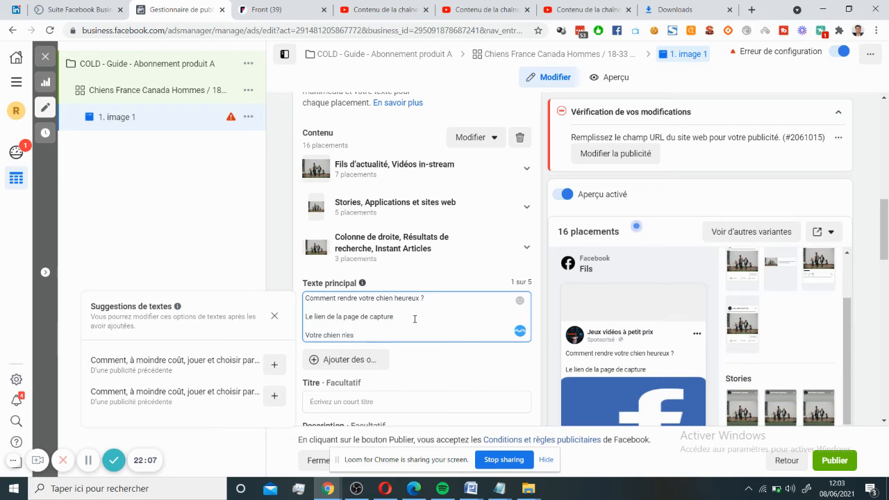
key("BackSpace")
key("BackSpace")
key("BackSpace")
key("BackSpace")
key("BackSpace")
key("BackSpace")
key("BackSpace")
key("BackSpace")
key("BackSpace")
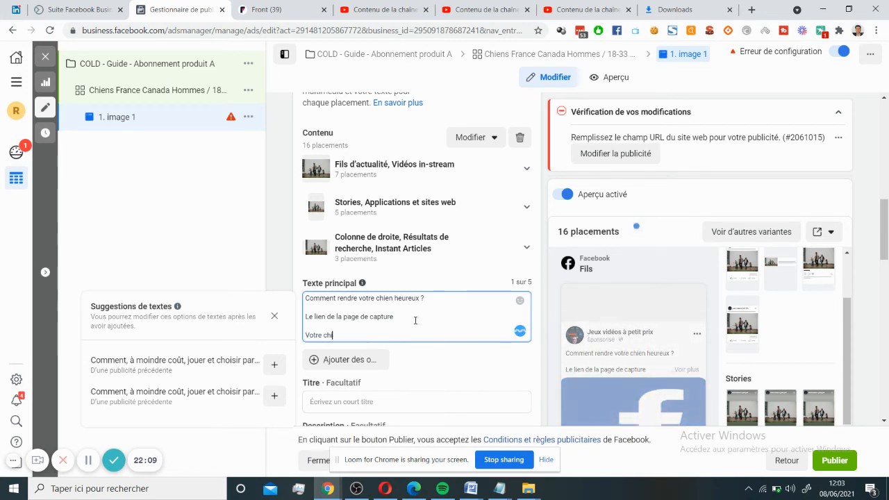
key("BackSpace")
key("BackSpace")
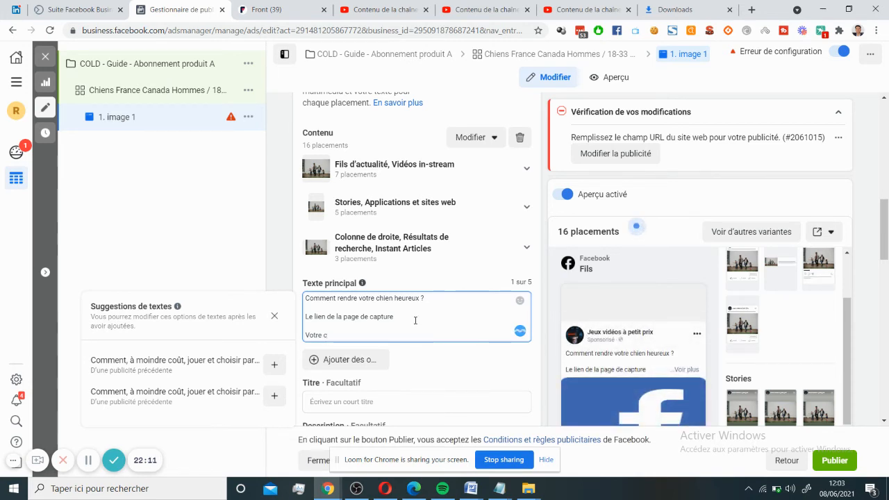
key("BackSpace")
key("BackSpace")
key("BackSpace")
type("us ")
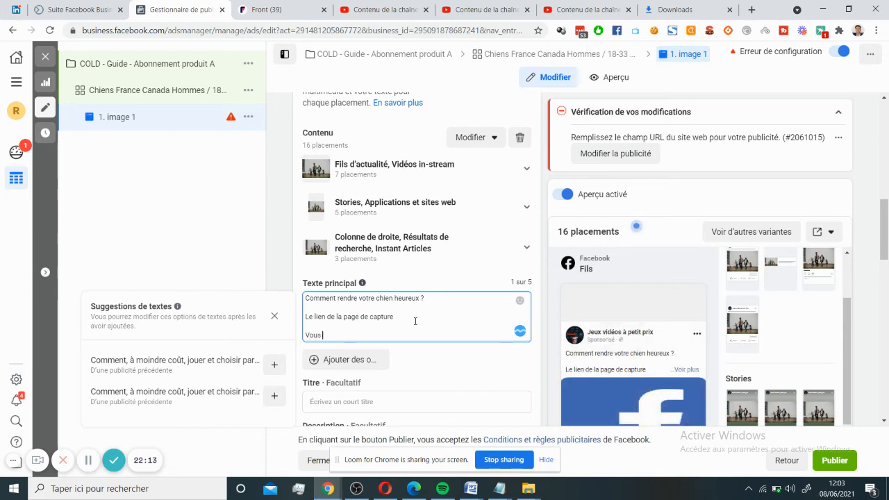
type("sentez c")
type("chein")
key("BackSpace")
key("BackSpace")
key("BackSpace")
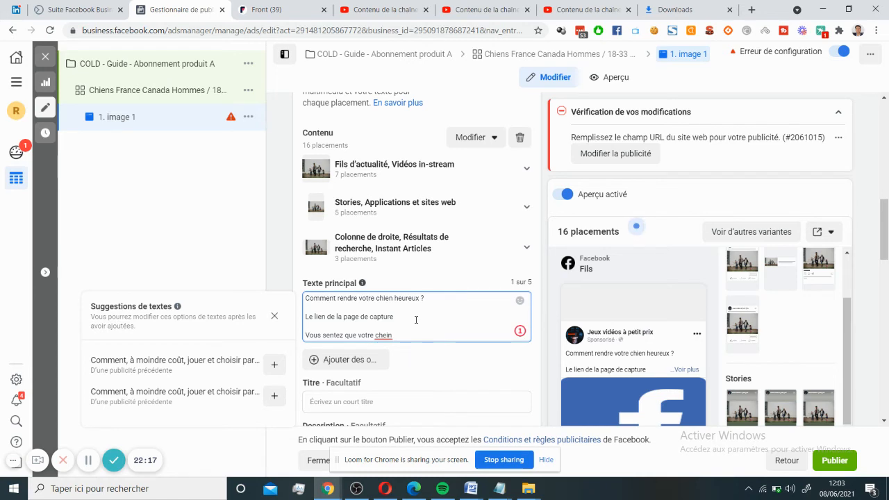
type("ien n'est pas heureux")
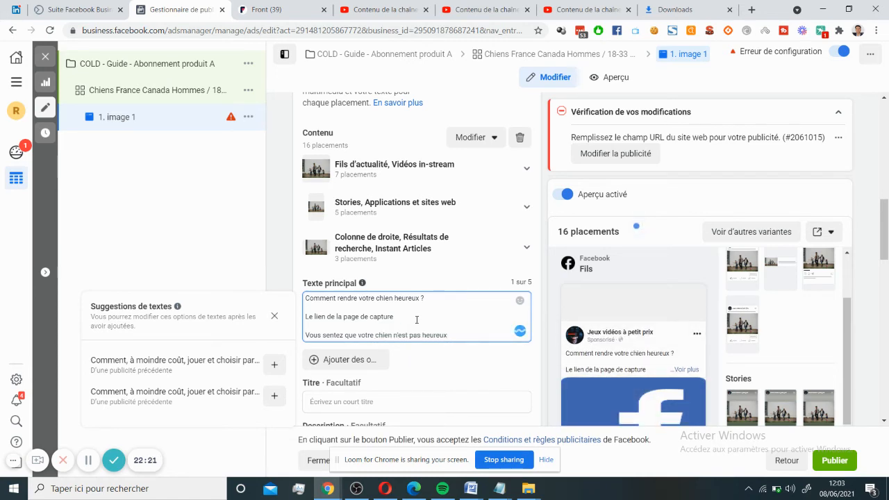
Complete the sentence with ", qu'il ne joue plus avec vous comme avant." and leave a blank line after it
type(", qu'il")
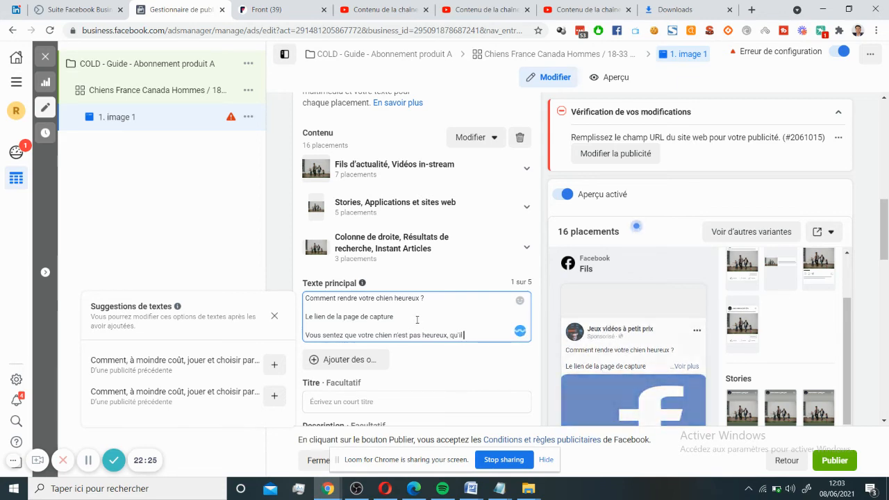
type(" ne joue")
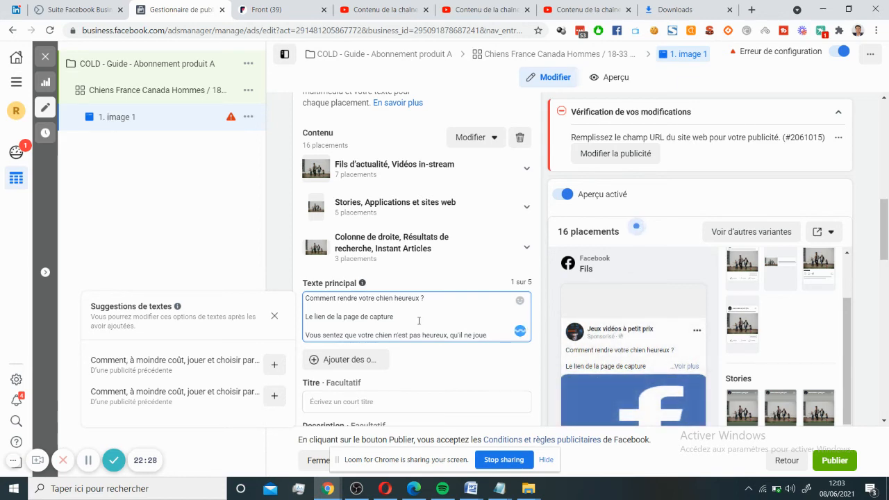
type(" plus avec vous ")
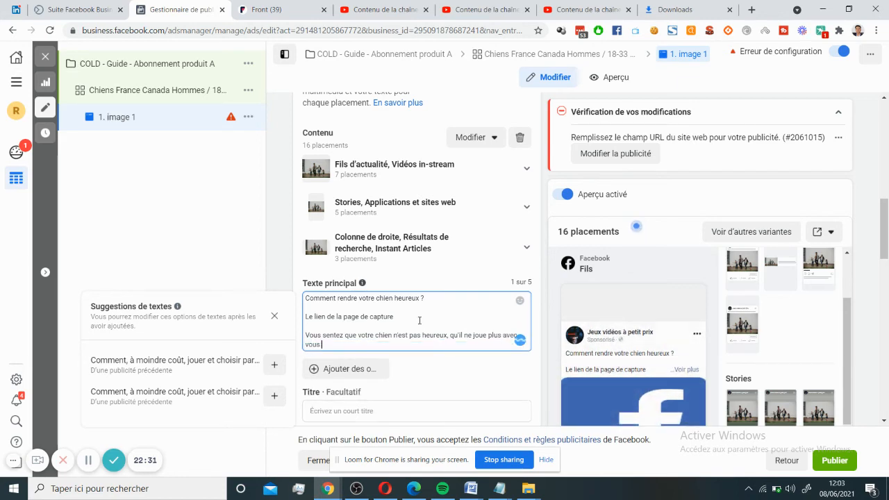
type("comme avant")
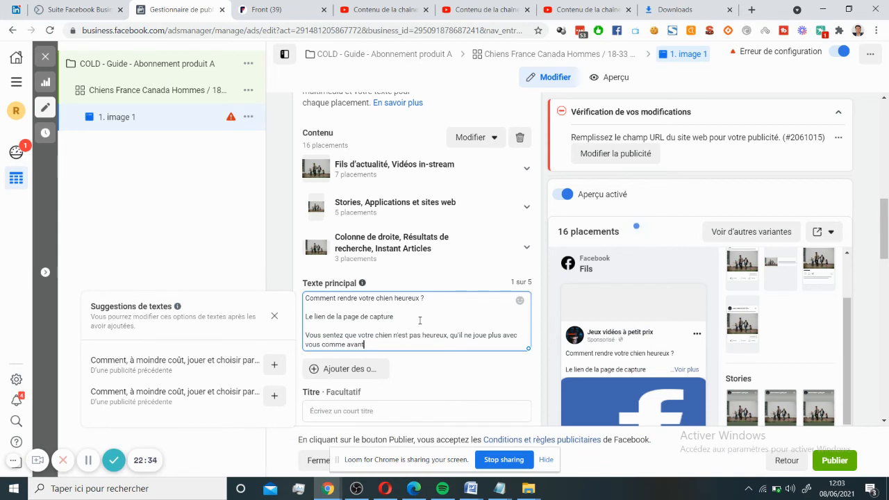
type(".")
key("Return")
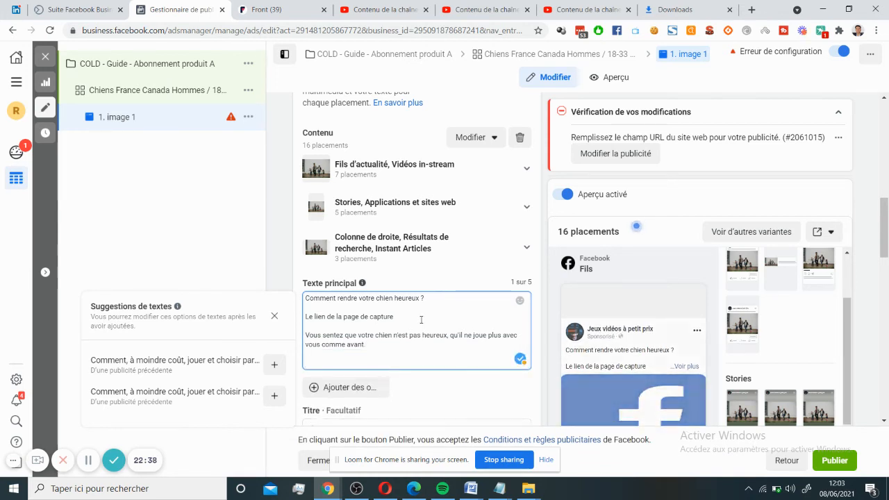
Add the paragraph "C'est normal, il n'a pas la meme énergie qu'il y'a 2 3 ans" to the primary text
triple_click(377, 345)
left_click(367, 361)
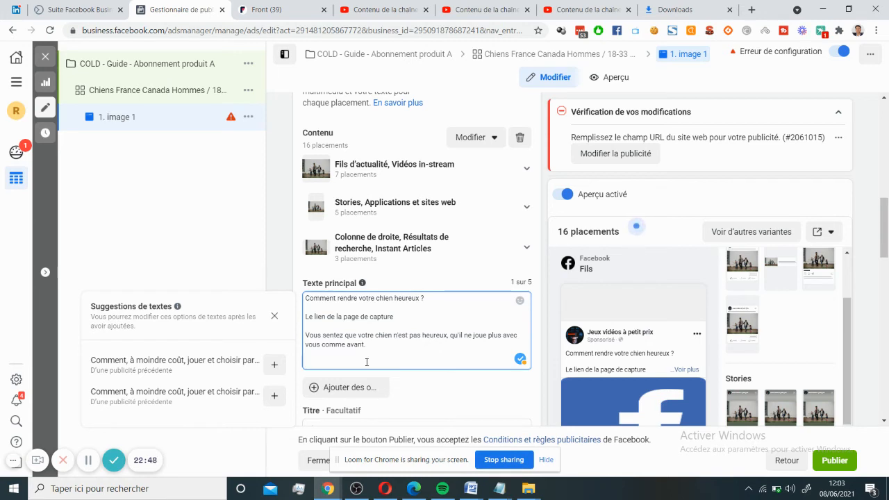
type("C'est normal")
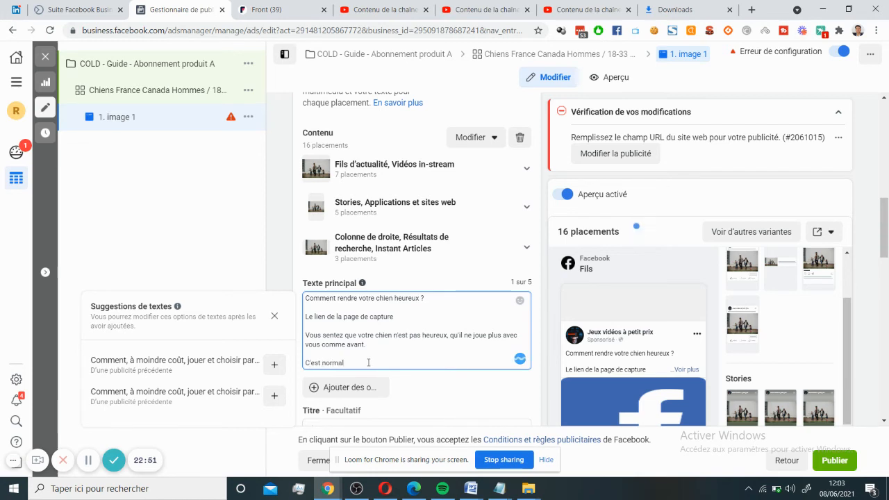
type(".")
type("il n'a")
type(" p")
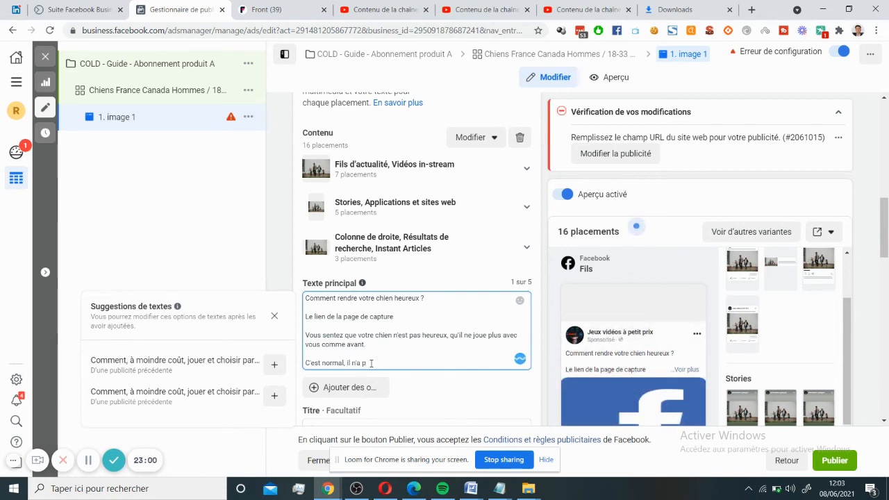
type("as la meme")
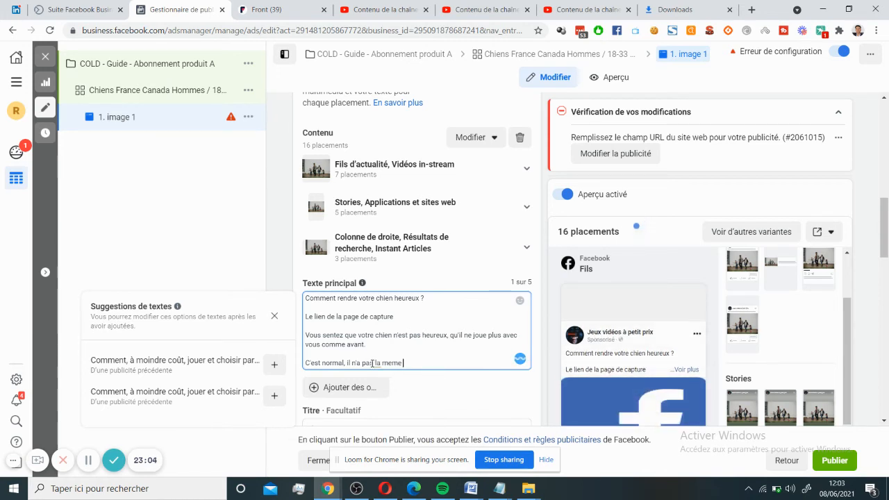
type(" énergie")
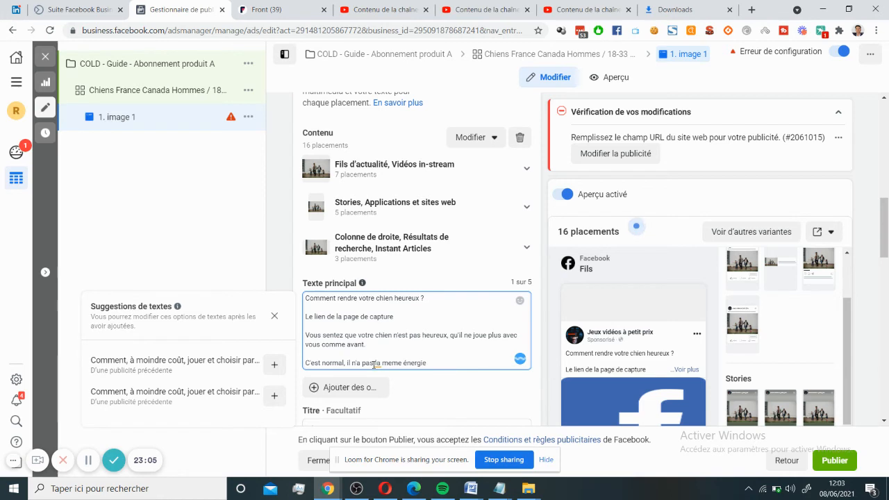
type(" qu'il y'a ")
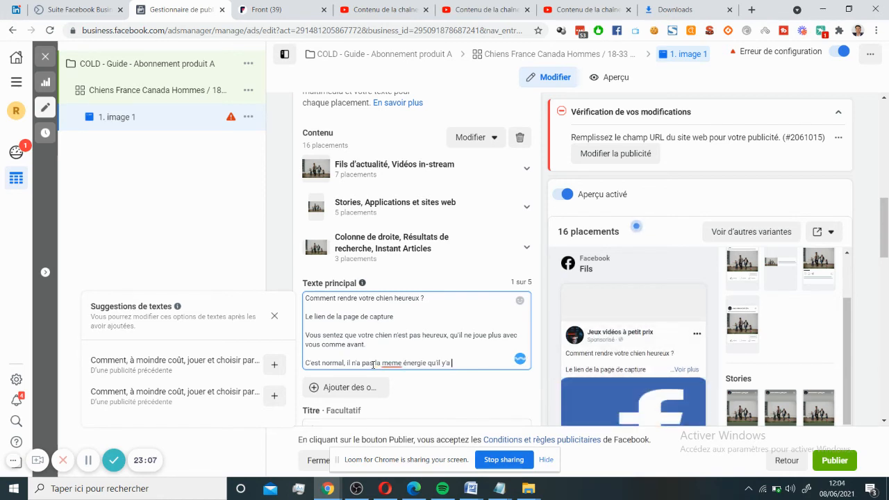
type("2 3 ans")
Apply the spelling suggestions "mème" for "meme" and "il y a" for "y'a" in the last paragraph
left_click(393, 363)
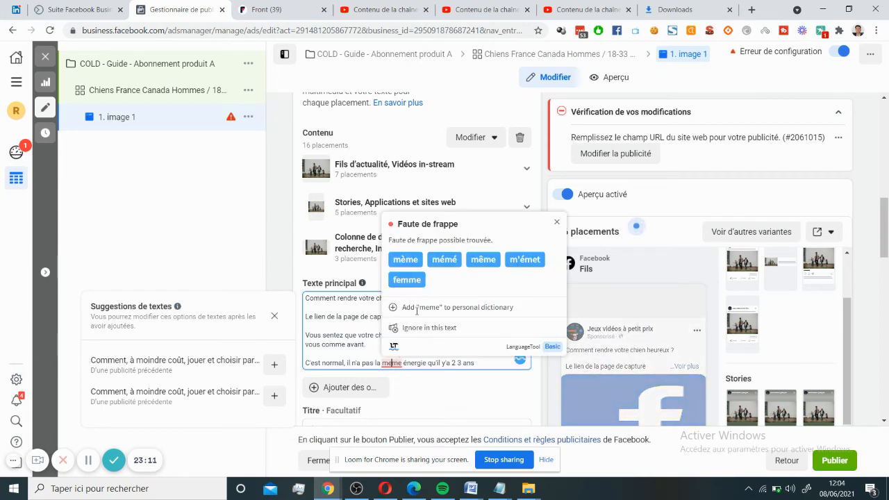
left_click(406, 259)
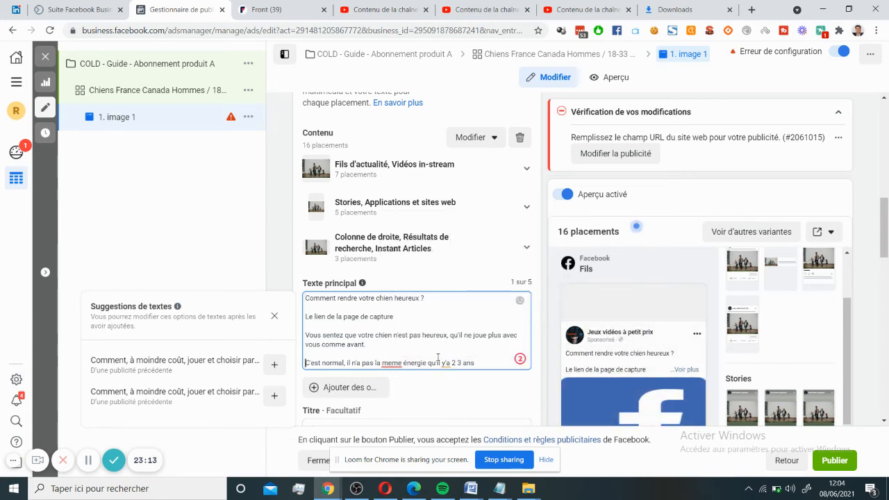
left_click(445, 363)
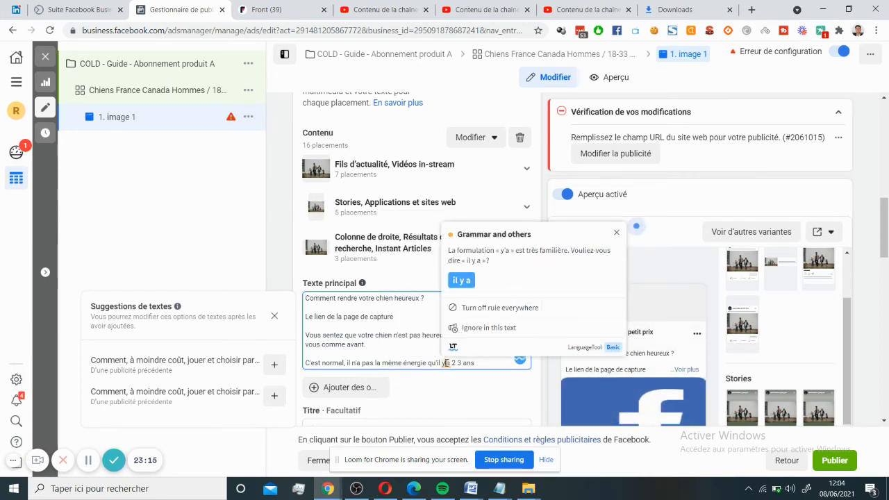
left_click(461, 281)
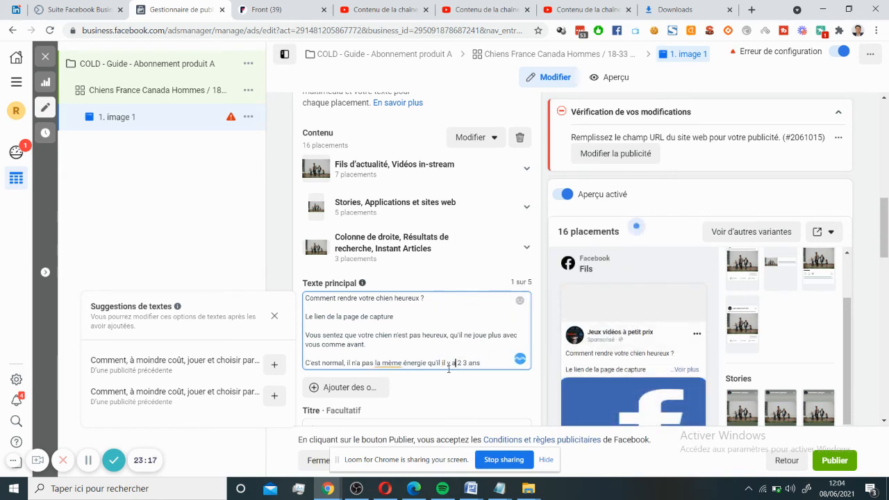
Remove the duplicated "il" before "y a" in the last paragraph
left_click(392, 362)
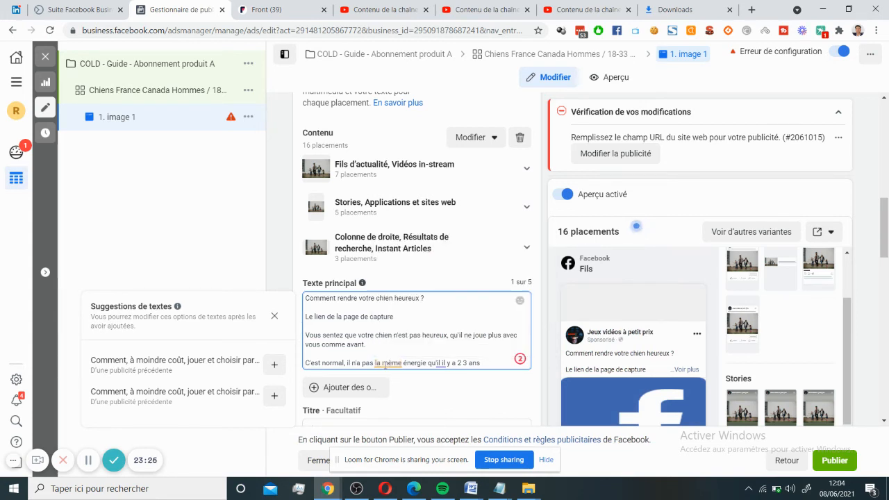
left_click(397, 363)
left_click(401, 363)
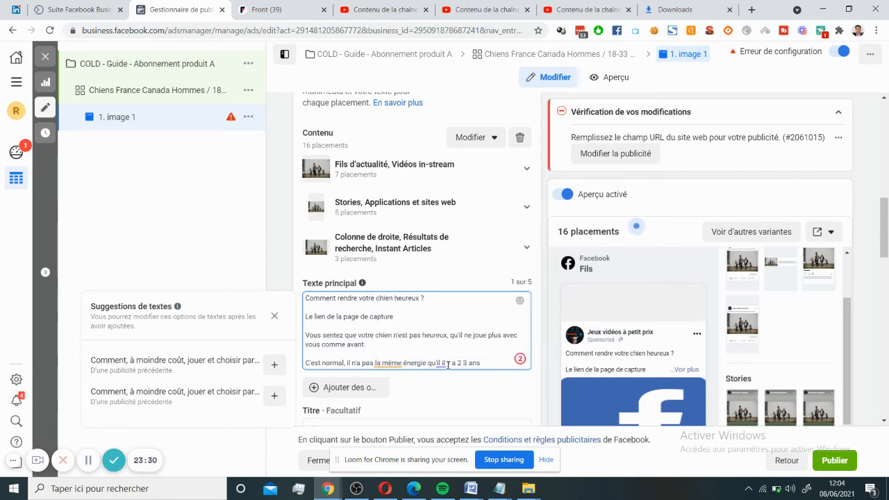
left_click(445, 363)
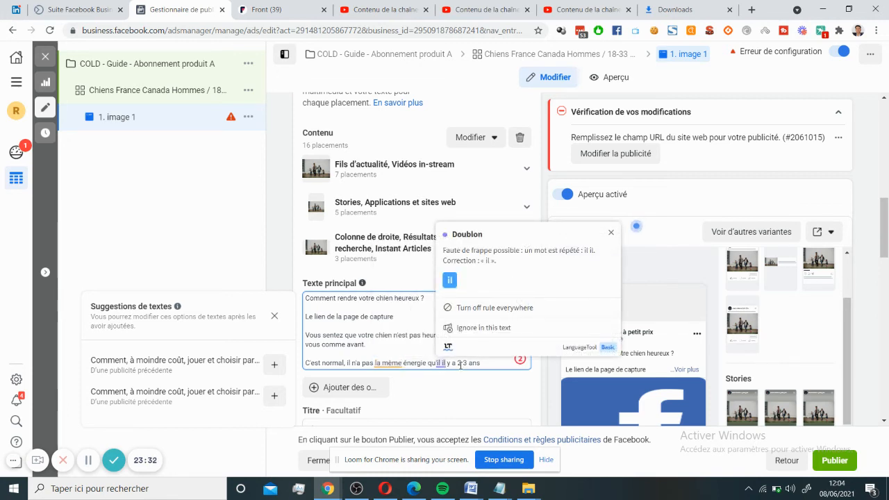
key("BackSpace")
key("BackSpace")
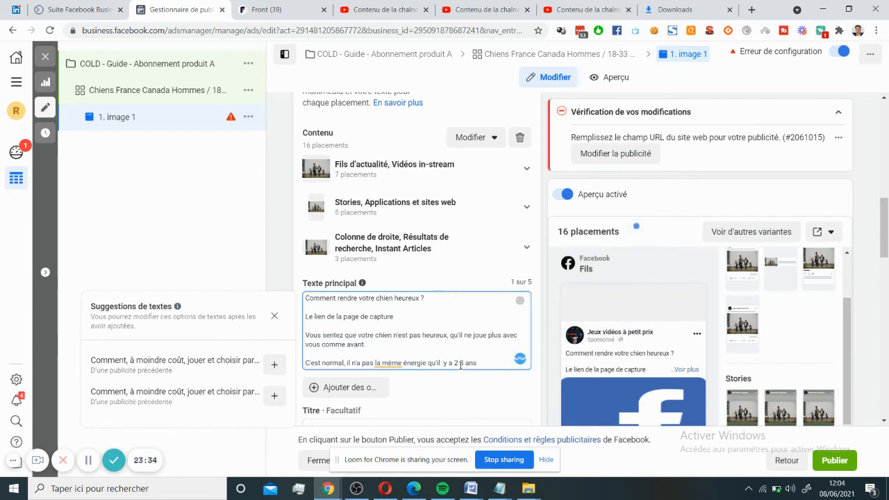
End the paragraph with a full stop and add the line "Heuresement, il exsite des solutions" beneath it
left_click(483, 360)
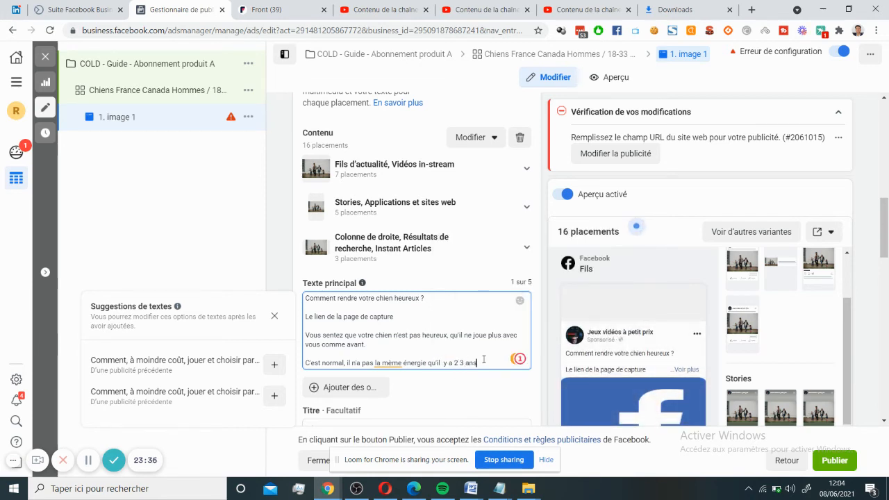
type(".")
key("Return")
type("J")
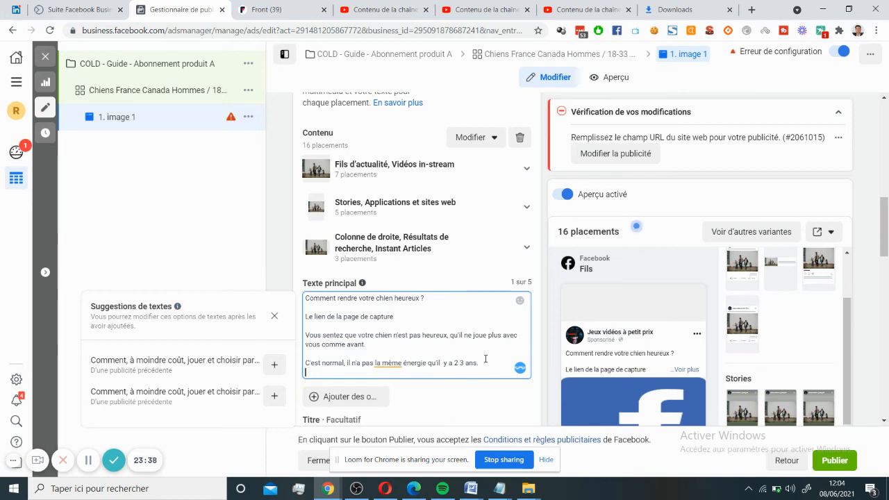
type("euresement qu")
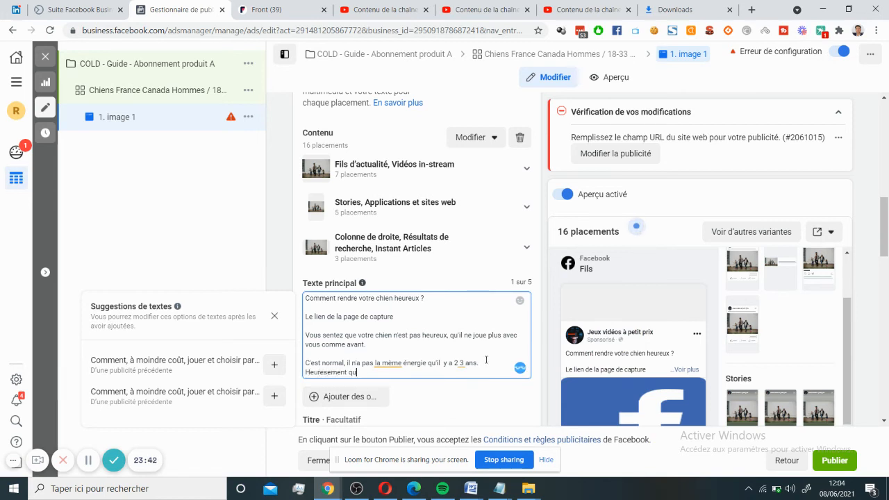
type("'il")
key("BackSpace")
key("BackSpace")
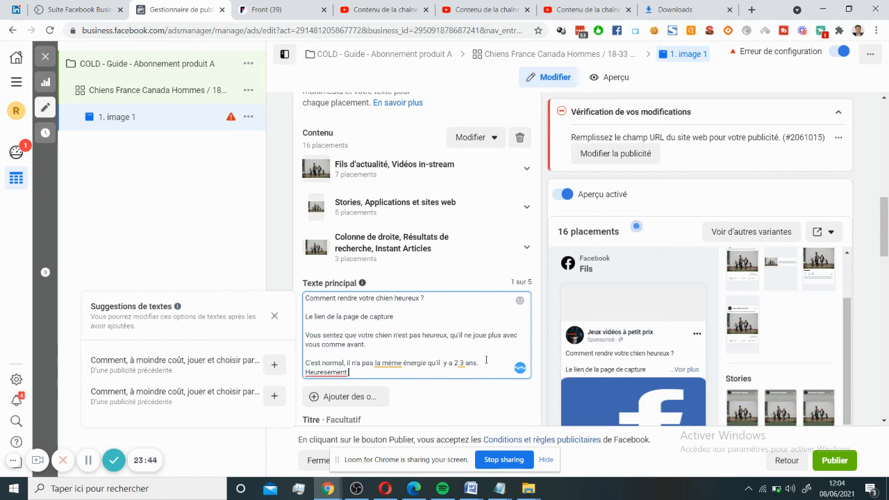
type("exsite")
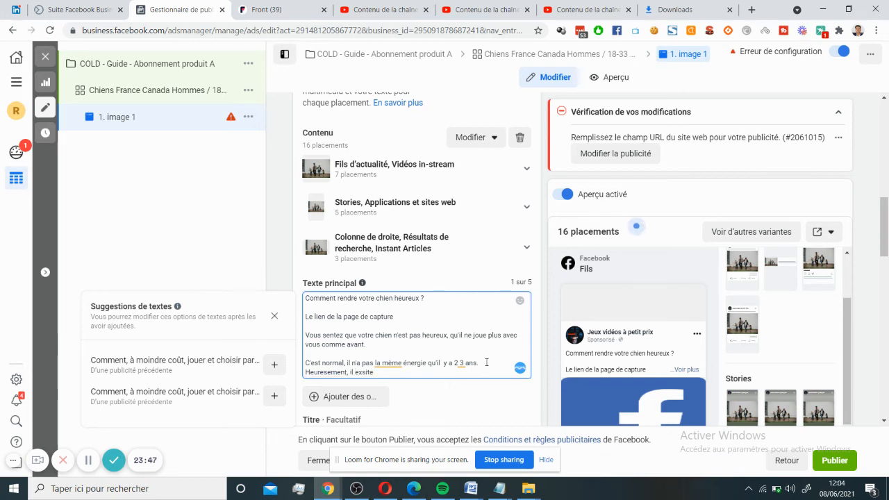
type(" des solutions")
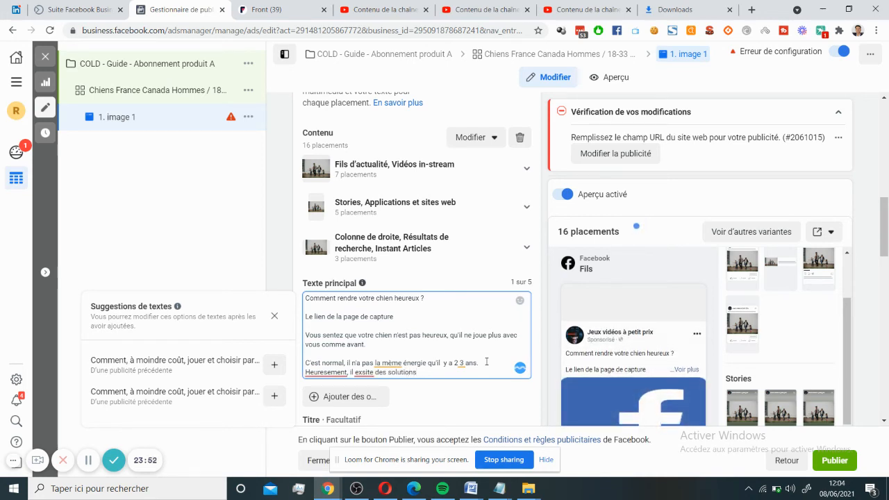
Complete the last line of the primary text as "Heureusement, il existe des solutions pour votre animal.", applying the suggested spelling corrections
type(" pour votre an")
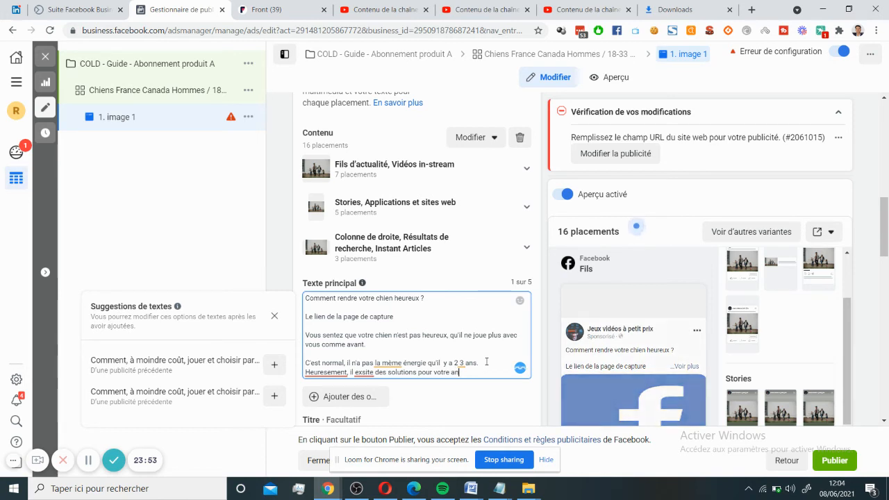
type("imal d")
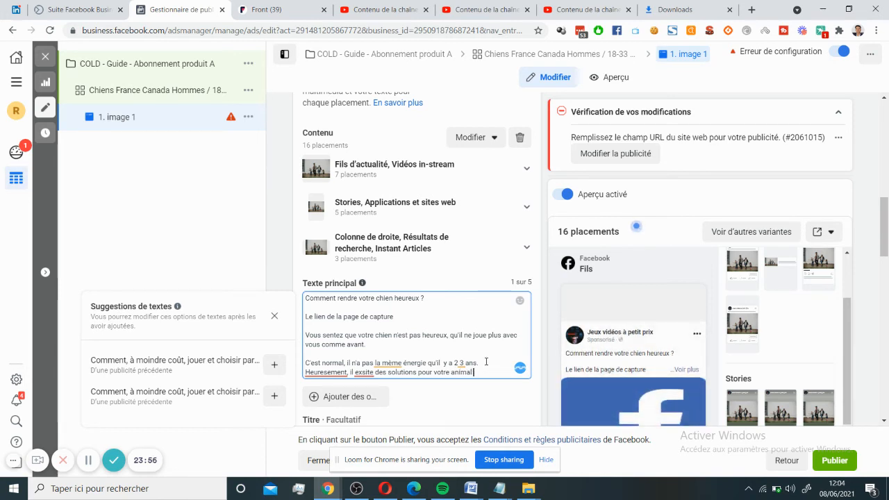
left_click(314, 374)
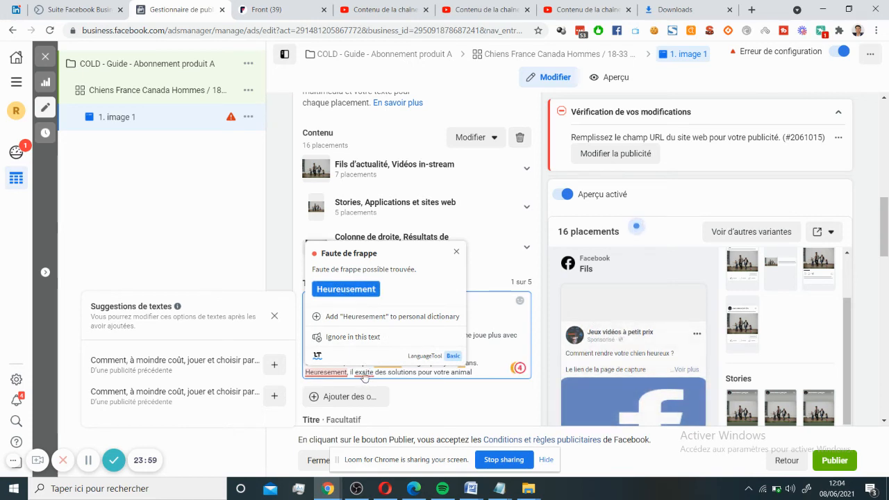
left_click(346, 289)
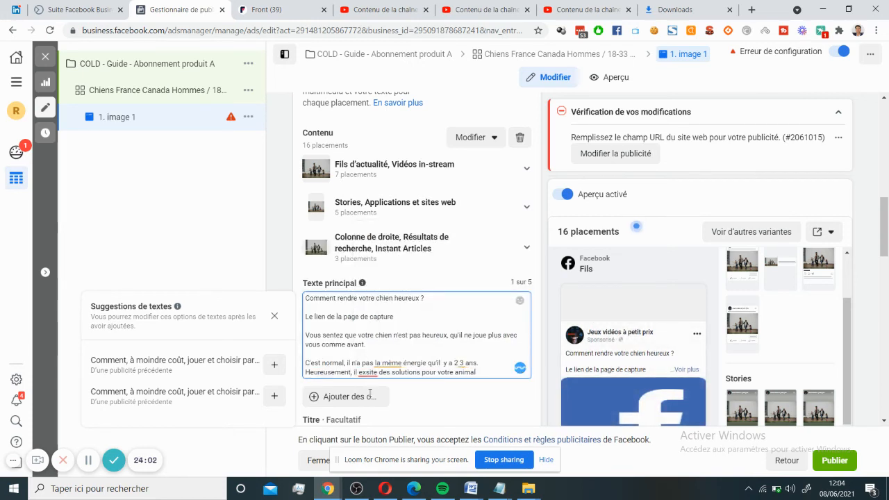
left_click(366, 373)
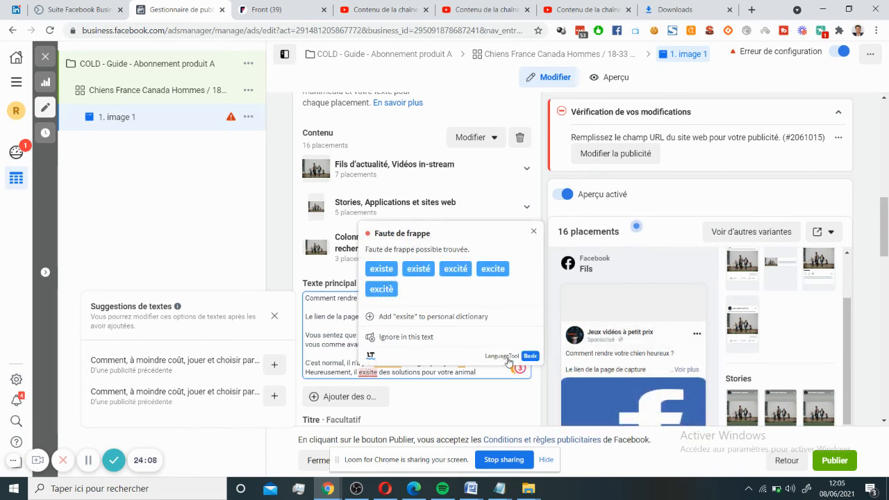
left_click(387, 273)
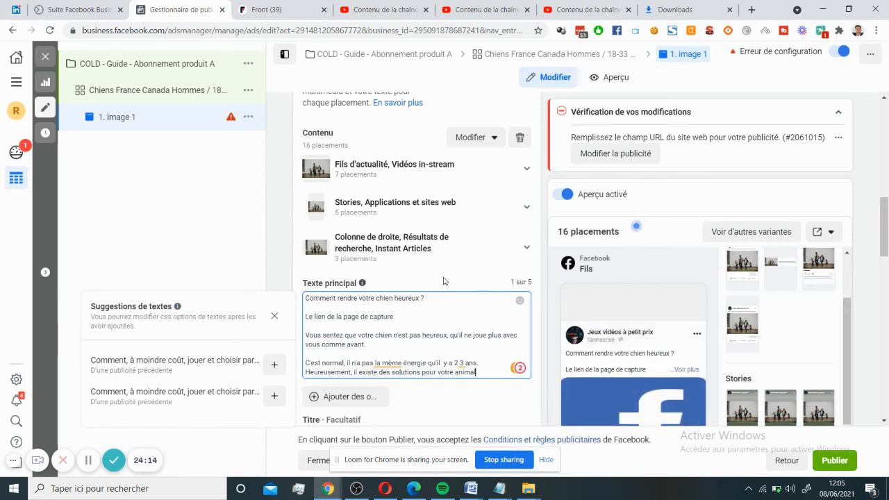
type(".")
Add a new paragraph to the primary text reading "Depuis 3 ans j'aide les animaux à mieux vivre leur vie"
key("Return")
key("Return")
type("Dep")
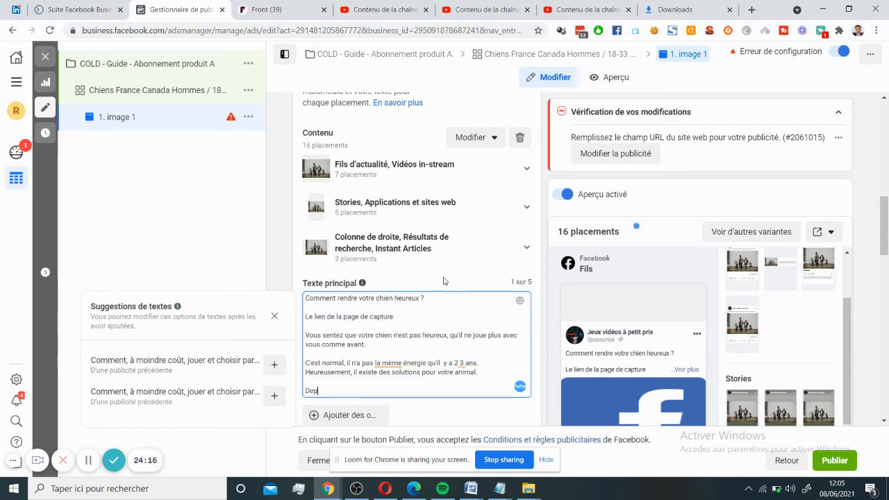
type("uis 3 ans")
type("j'aide")
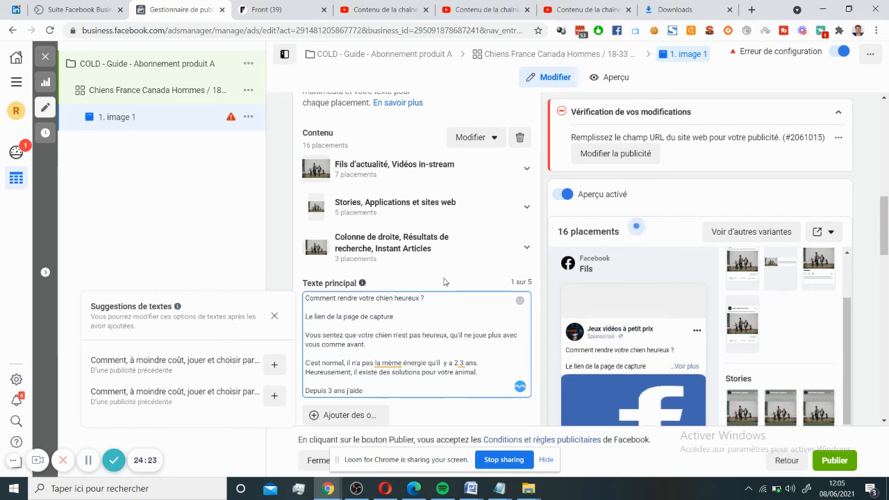
type(" n")
key("BackSpace")
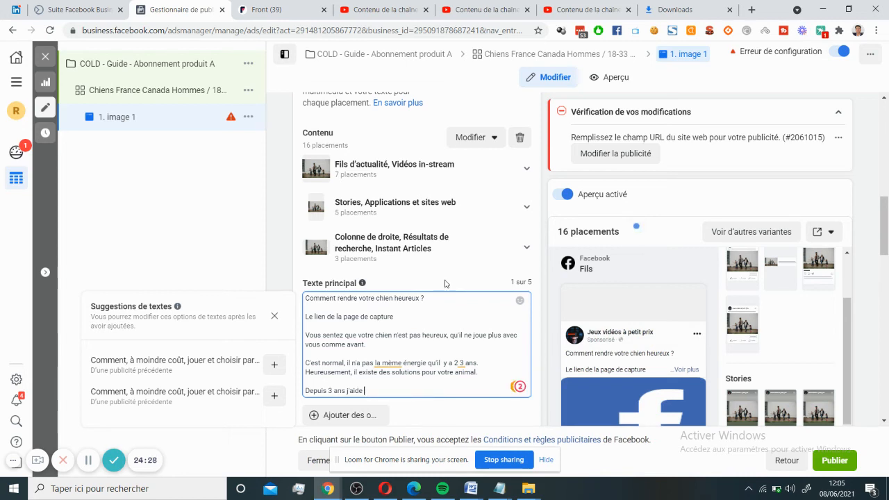
type("les animau")
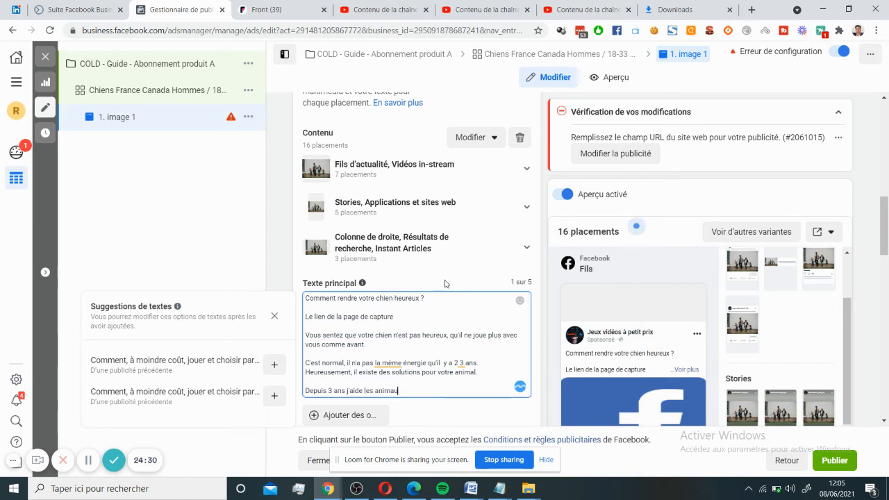
type("x à")
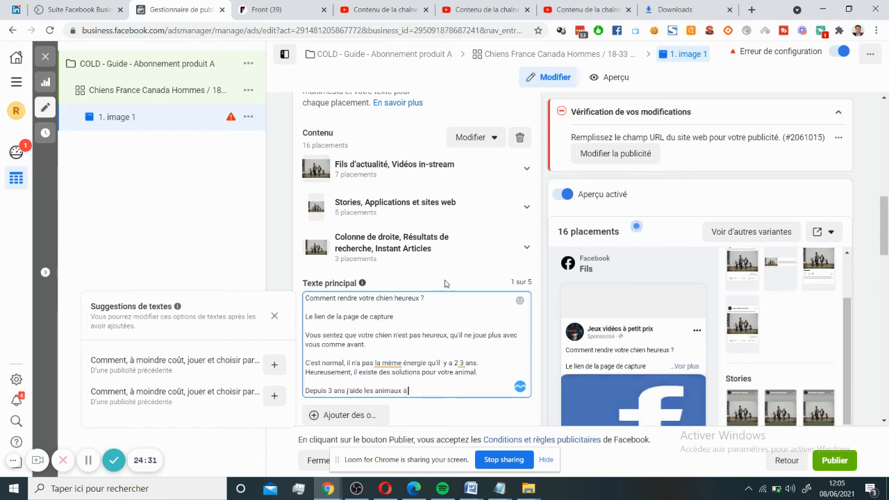
type(" mieux vi")
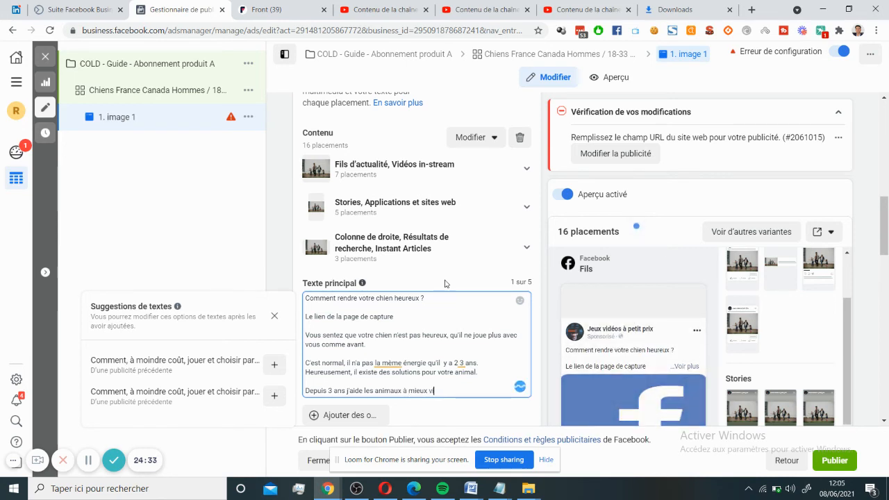
type("vre leur ")
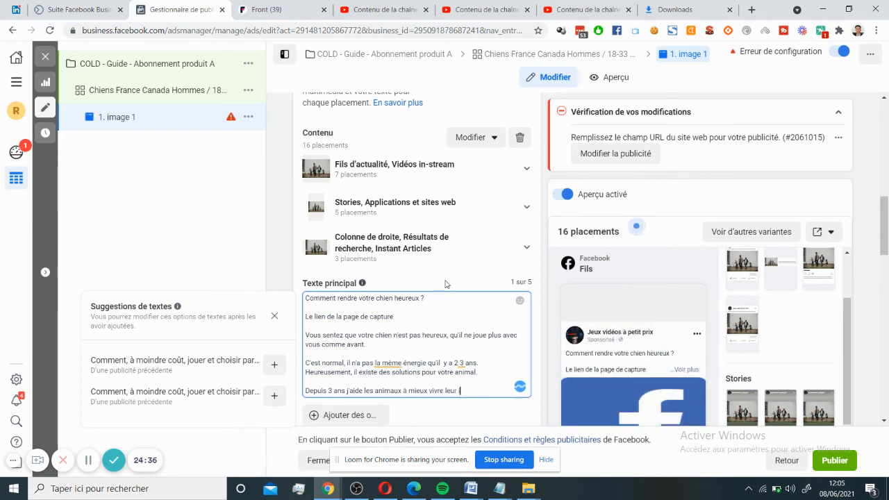
type("vie")
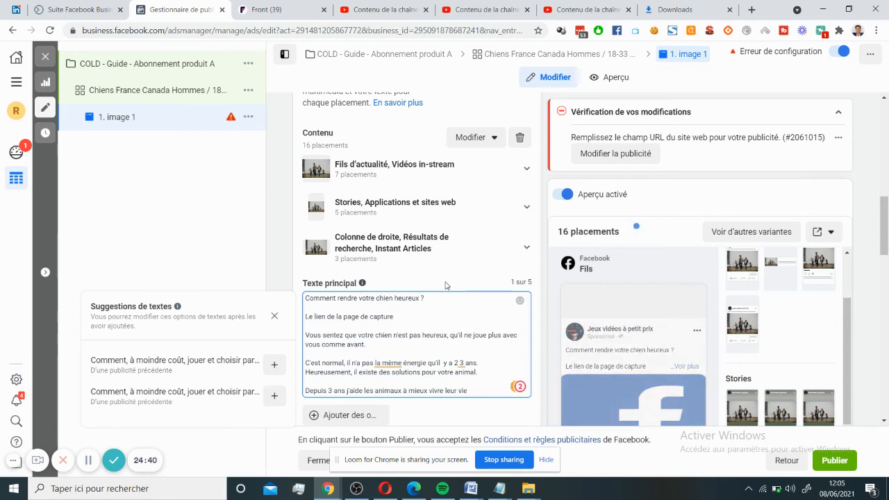
Remove "leur vie" from the new paragraph and end it with a full stop after "mieux vivre"
key("BackSpace")
key("BackSpace")
key("BackSpace")
key("BackSpace")
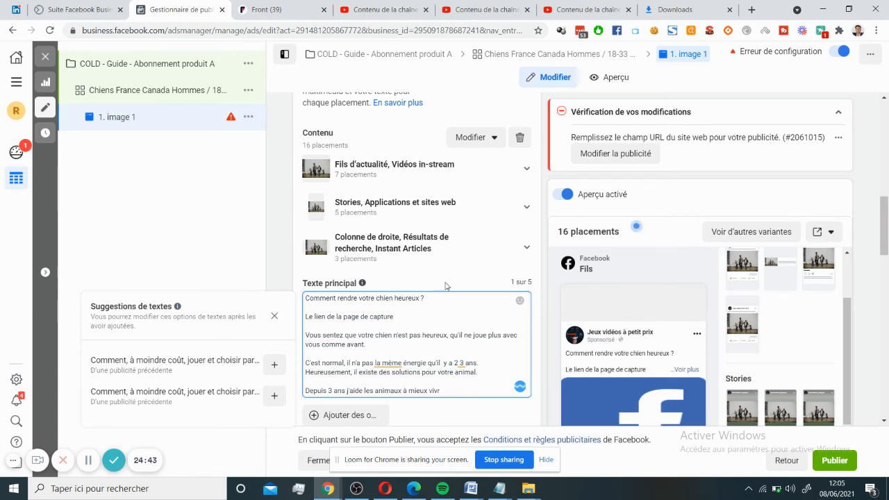
type("e.")
Add the separate closing lines "Lien de la page de caputre" and "Signature" at the end of the primary text
key("Return")
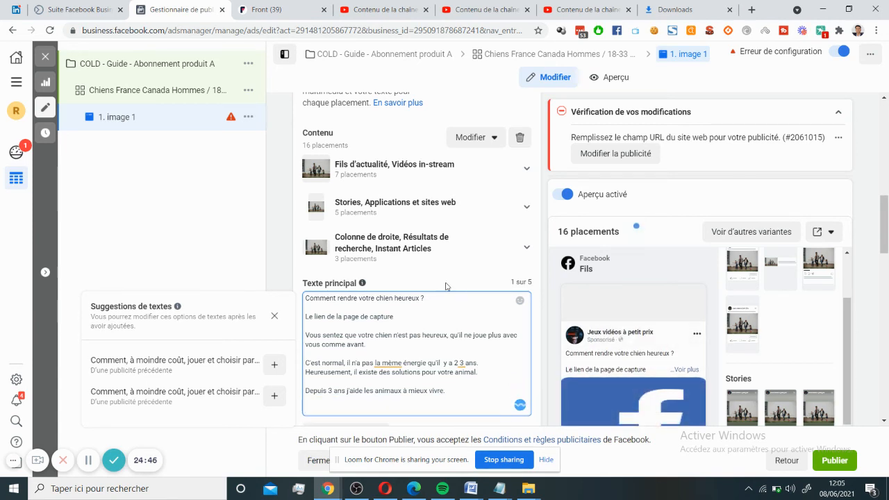
type("Lien de la pag")
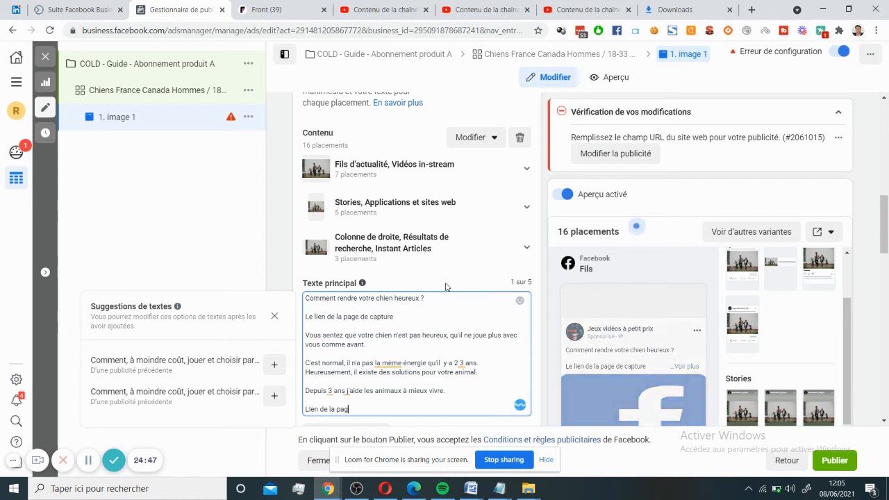
type("e de caputre")
key("Return")
key("Return")
type("d")
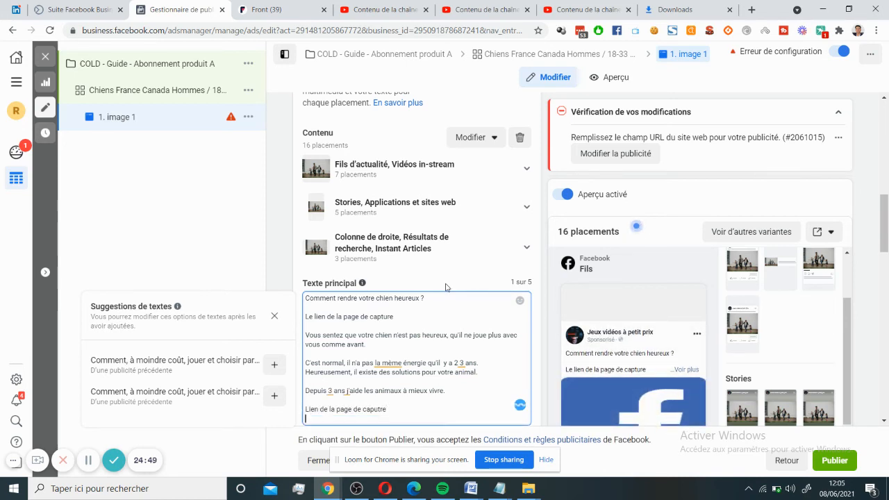
type("ignature")
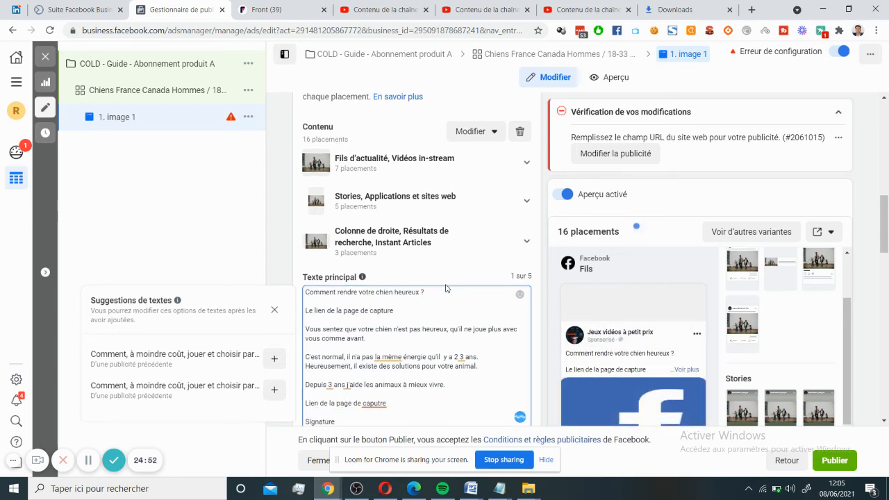
Correct the misspelled "caputre" to "capture" in the closing link line using the spelling suggestion
scroll(388, 375, "down", 1)
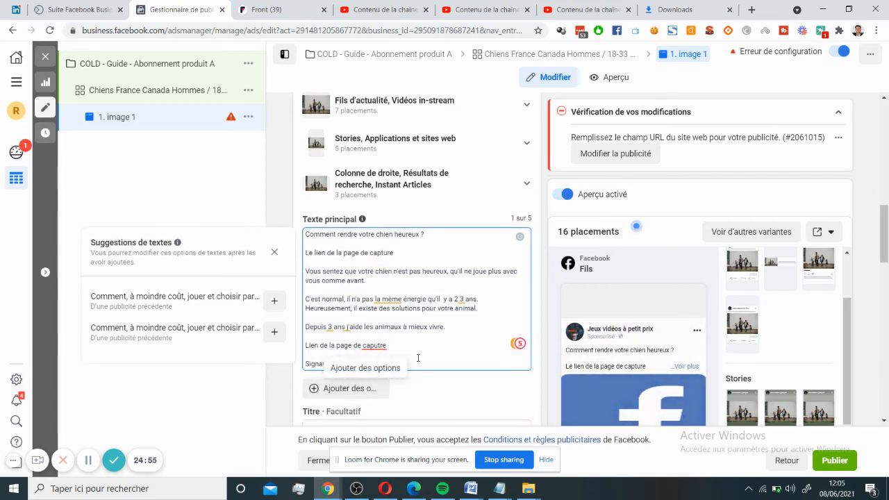
left_click(372, 346)
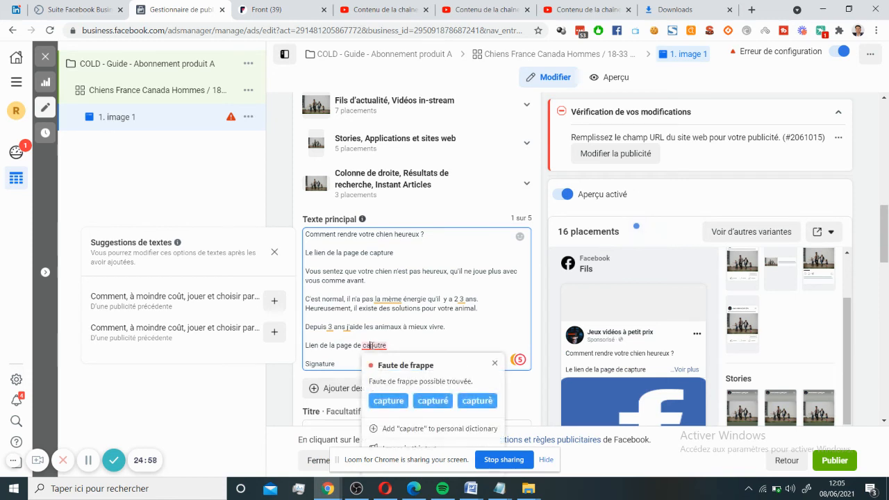
left_click(397, 402)
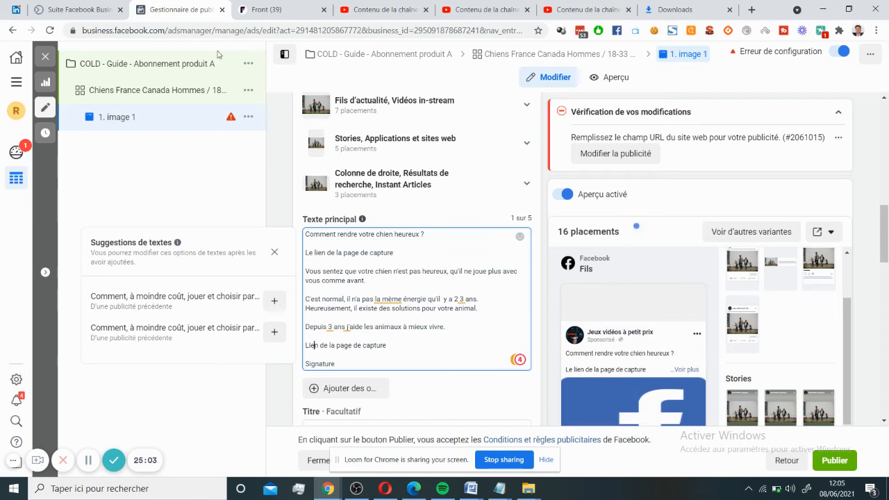
Enter the ad title "Guide Gratuit : 3 astuces pour mieux vivre la vielleisse de votre chien"
scroll(437, 379, "down", 1)
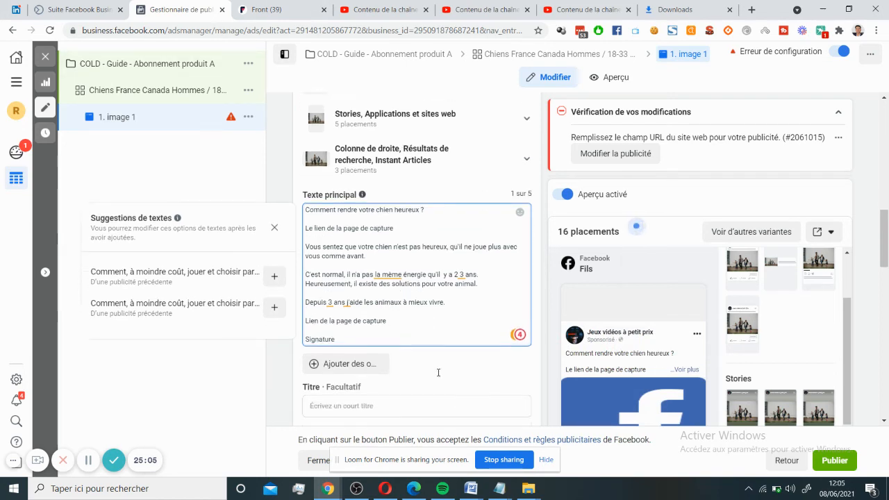
left_click(361, 375)
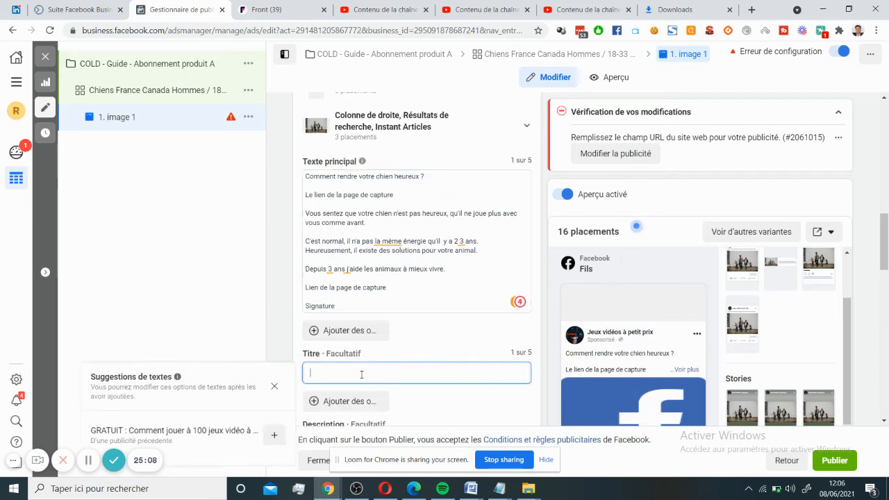
scroll(376, 304, "down", 1)
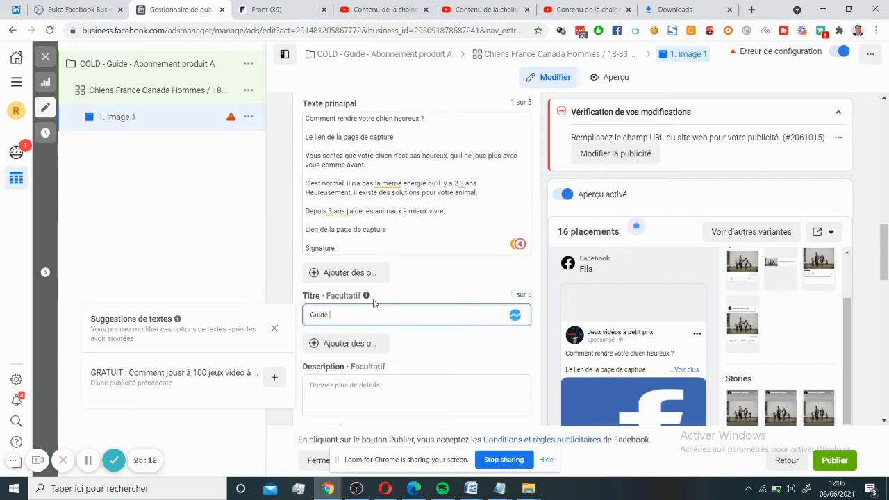
type("Guide Gratuit : ")
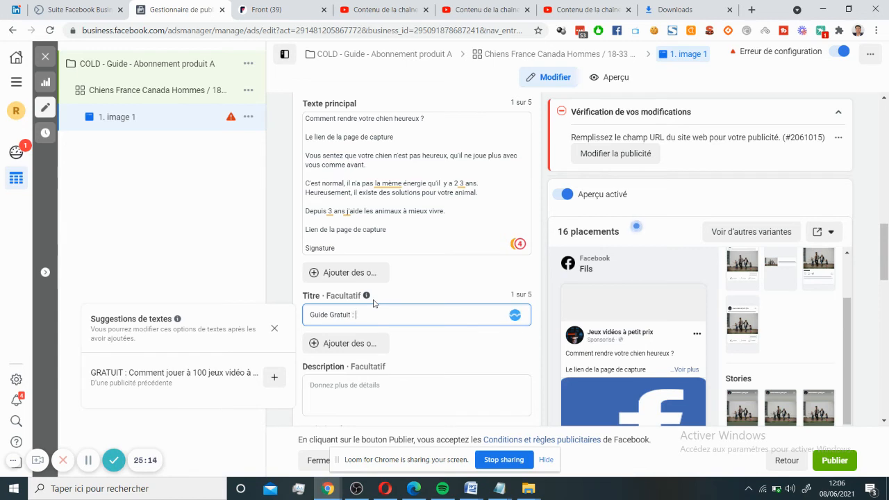
type("3 a")
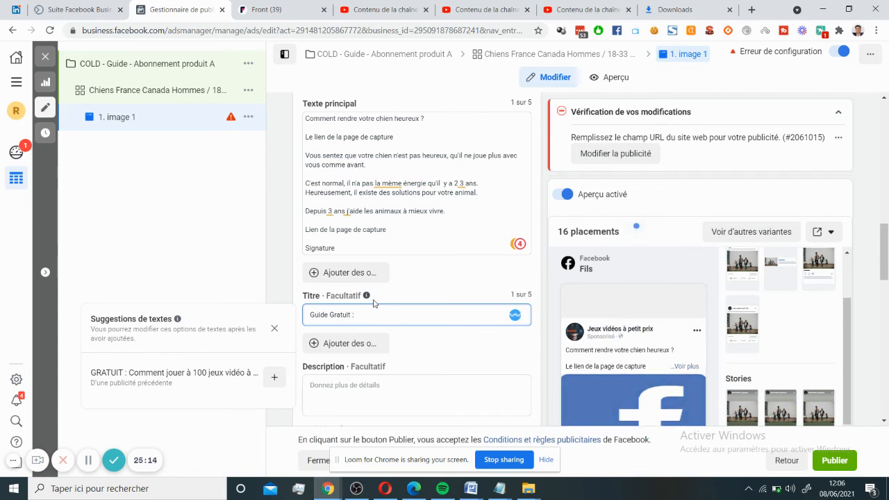
type("stuces po")
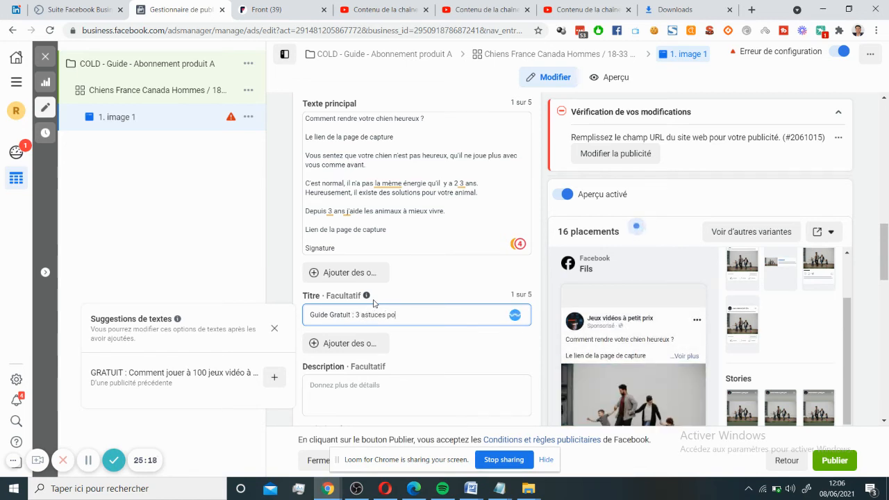
type("ur mieux ")
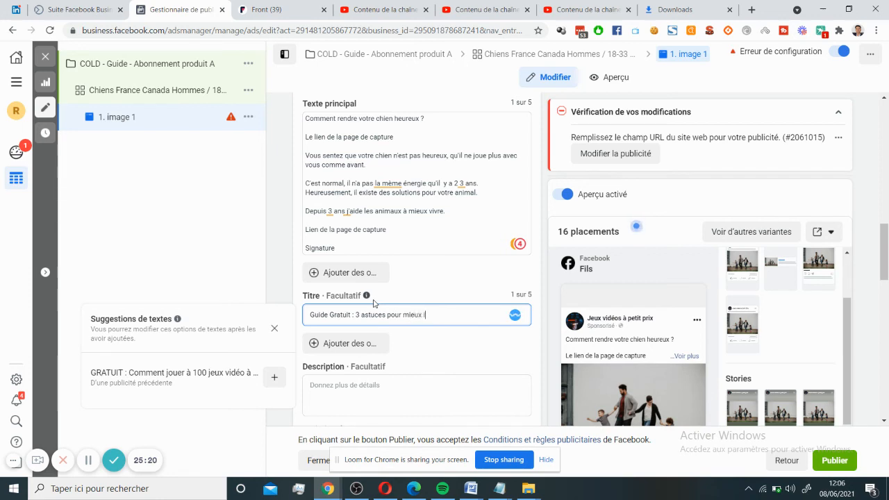
type("vivre la vieille")
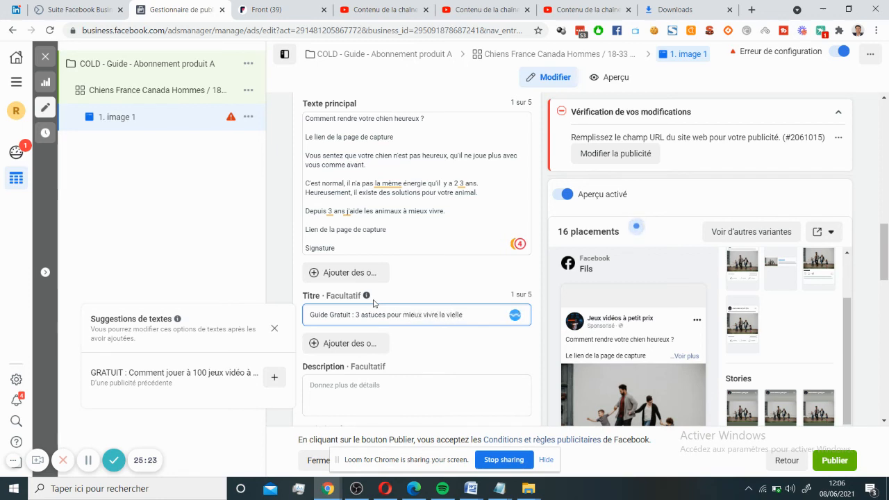
type("sse de votre ani")
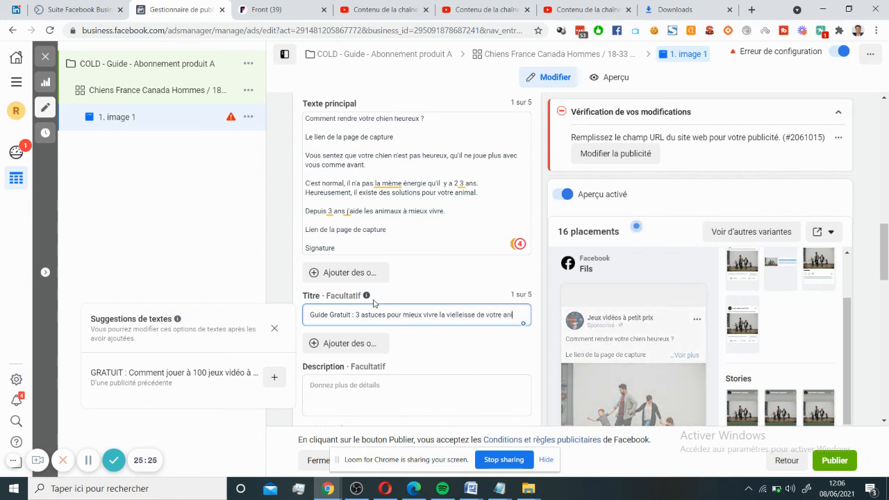
key("BackSpace")
key("BackSpace")
key("BackSpace")
type("chien")
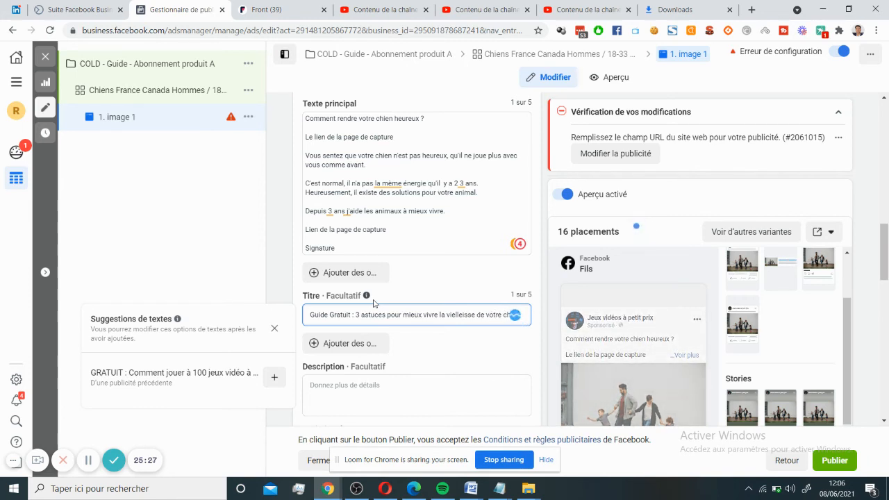
Apply the spelling suggestion "vieillesse" to the misspelled word in the ad title
mouse_move(460, 314)
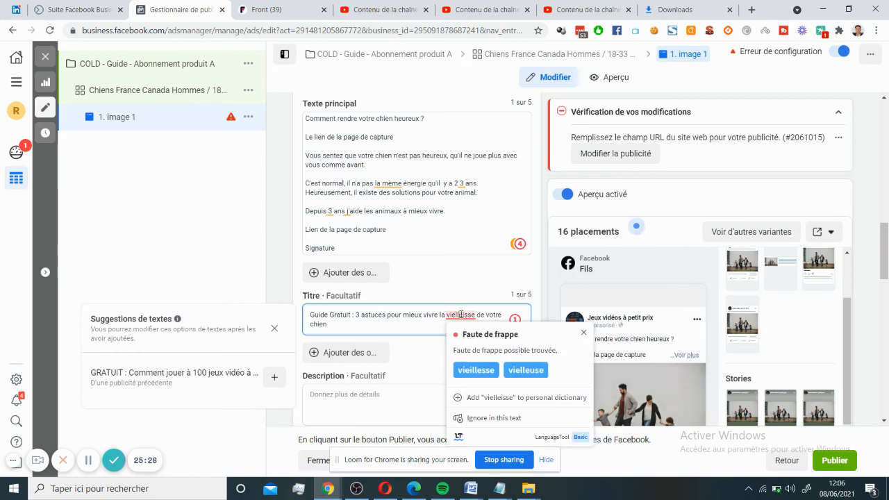
left_click(476, 370)
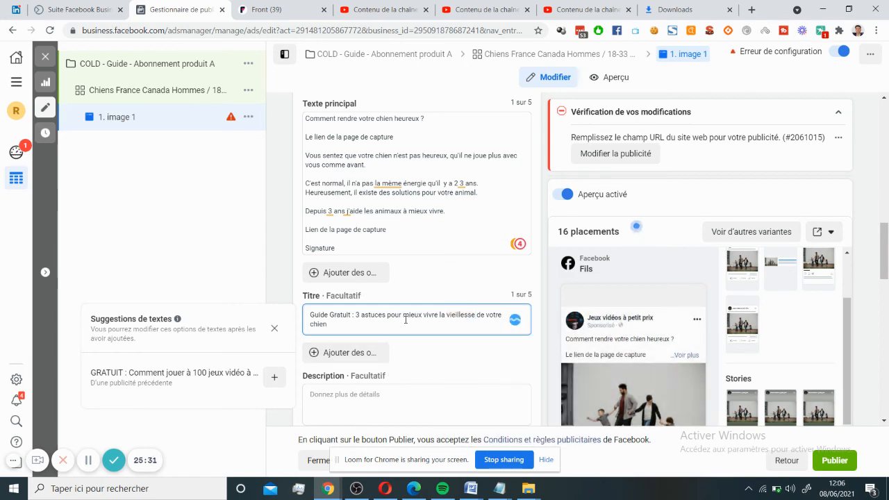
scroll(437, 305, "down", 1)
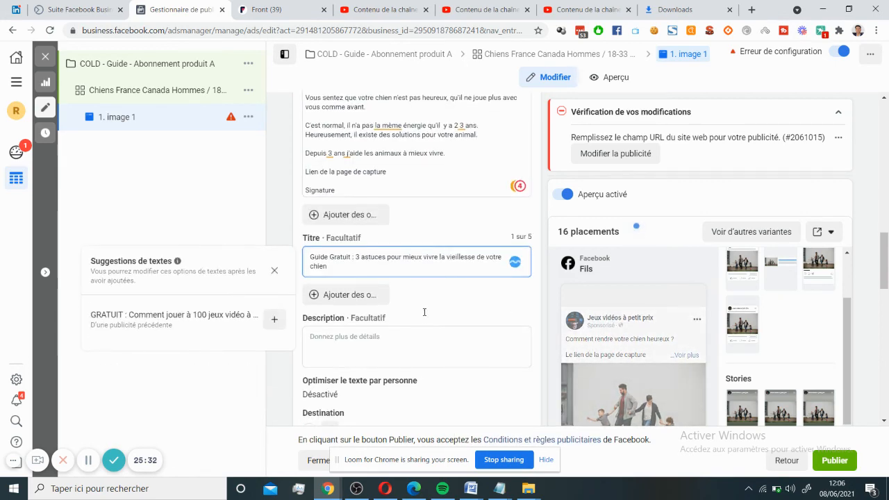
Review the ad's remaining settings, from the website URL destination down to tracking and URL parameters, and return to the ad name
scroll(437, 305, "down", 2)
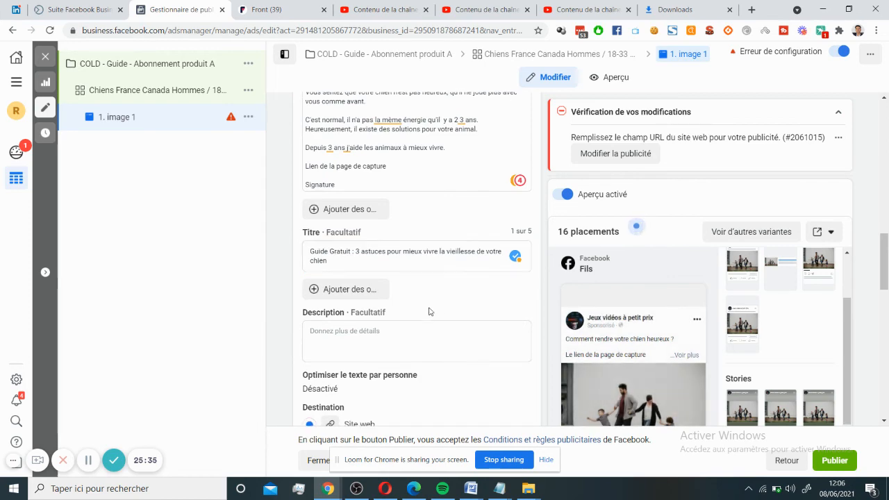
scroll(358, 316, "down", 1)
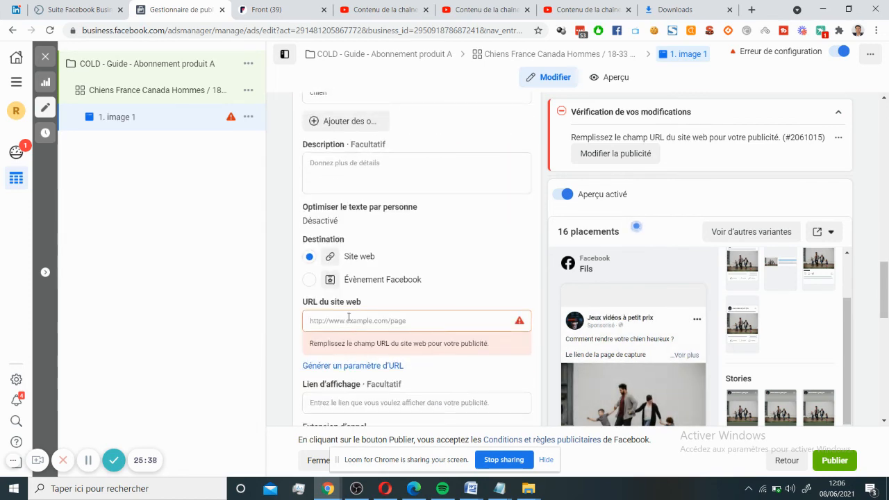
left_click(349, 316)
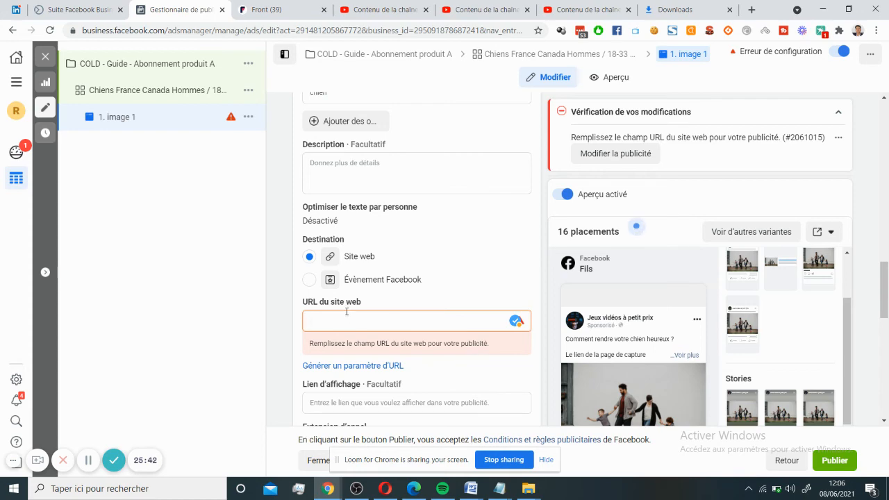
left_click_drag(883, 281, 885, 386)
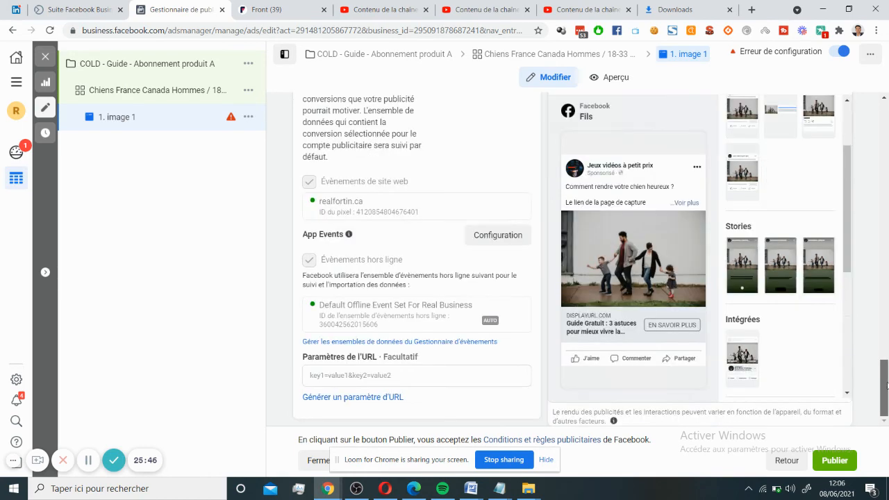
left_click(884, 252)
left_click_drag(884, 253, 880, 225)
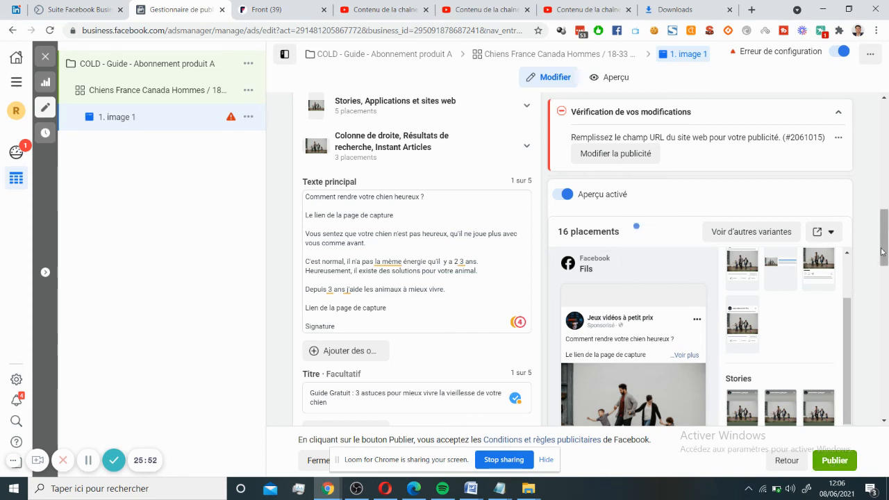
left_click_drag(887, 240, 885, 115)
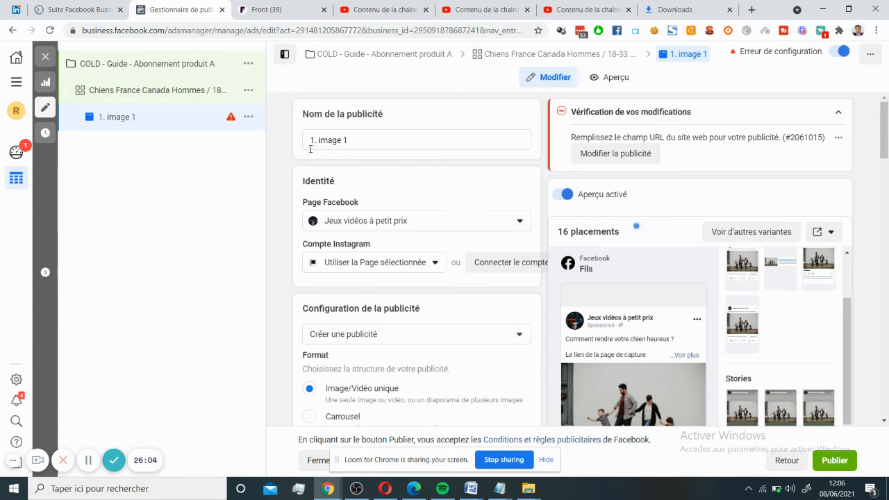
Quickly duplicate the ad "1. image 1" within its ad set and rename the copy "1. image 2"
left_click(248, 118)
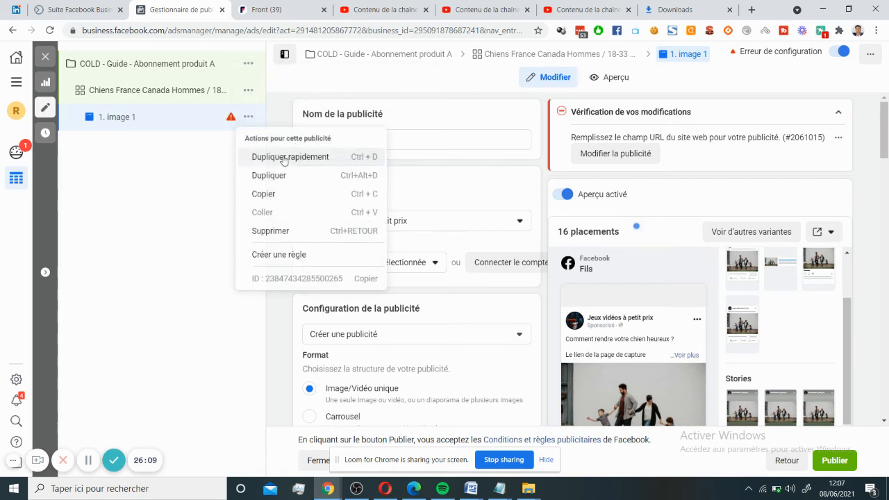
left_click(284, 160)
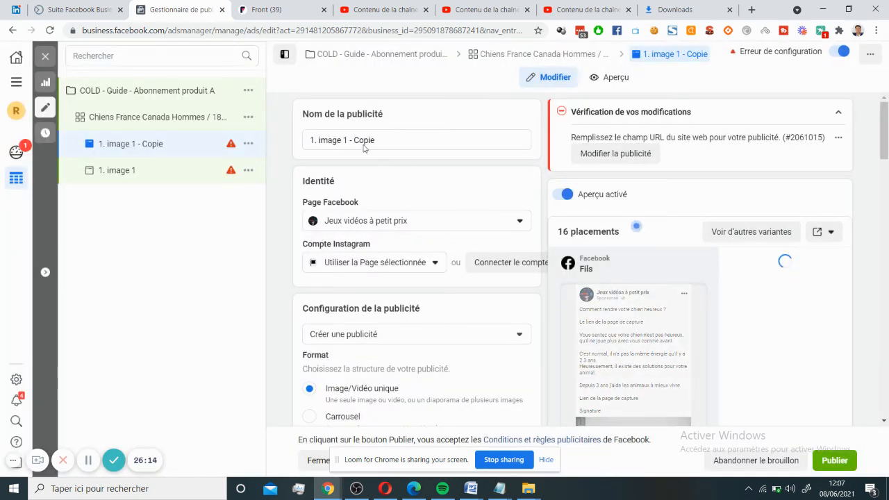
left_click_drag(375, 140, 345, 143)
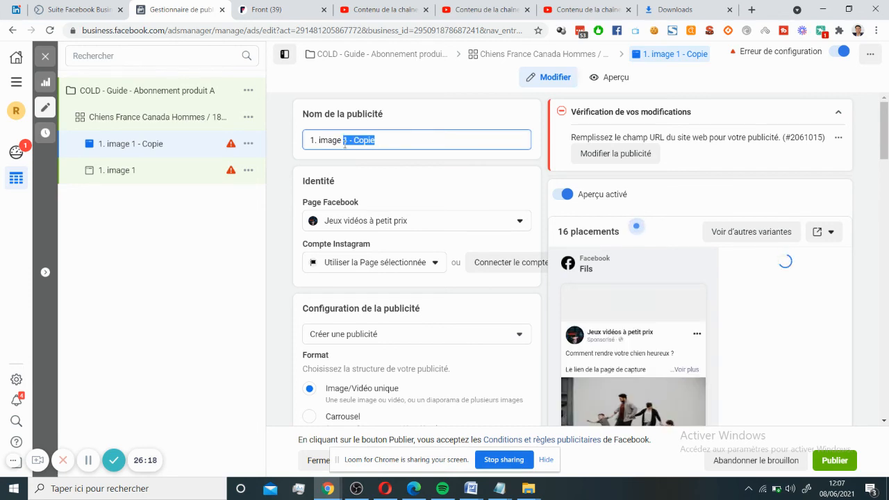
type("2")
left_click(395, 289)
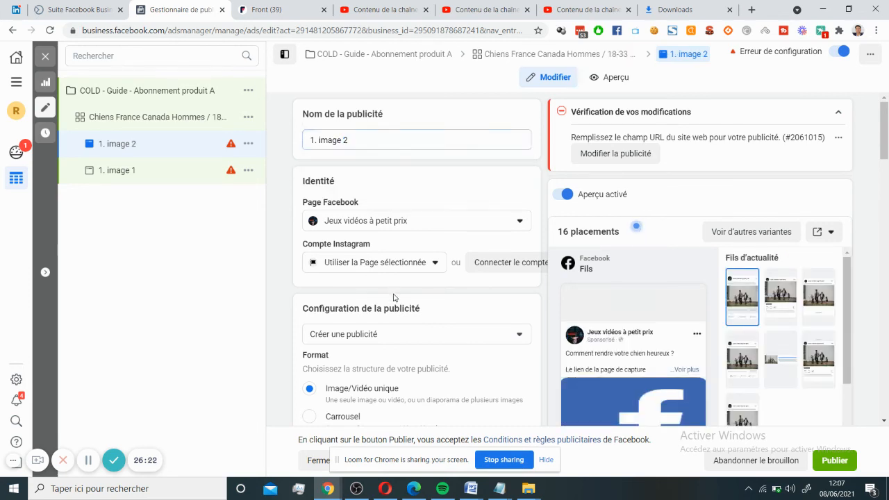
Replace the media of ad "1. image 2" with the imported picture pexels-pixabay-415824, accepting the crop and optimisation settings
scroll(381, 288, "down", 5)
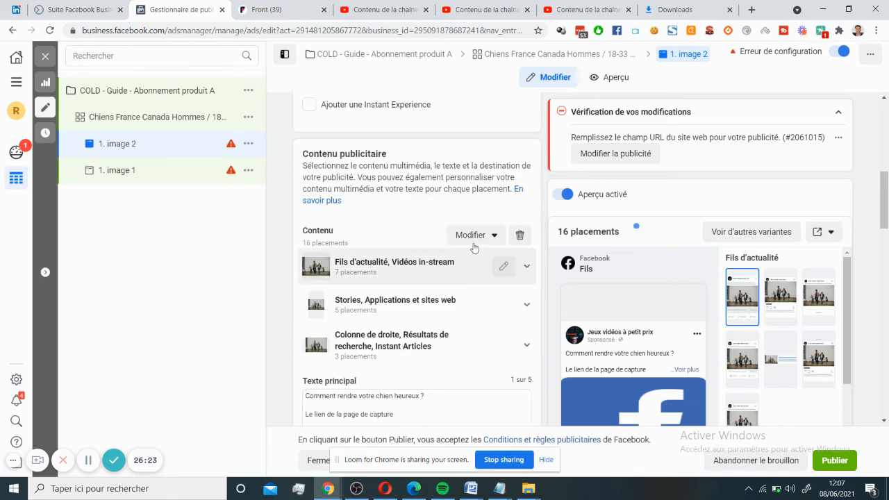
left_click(488, 239)
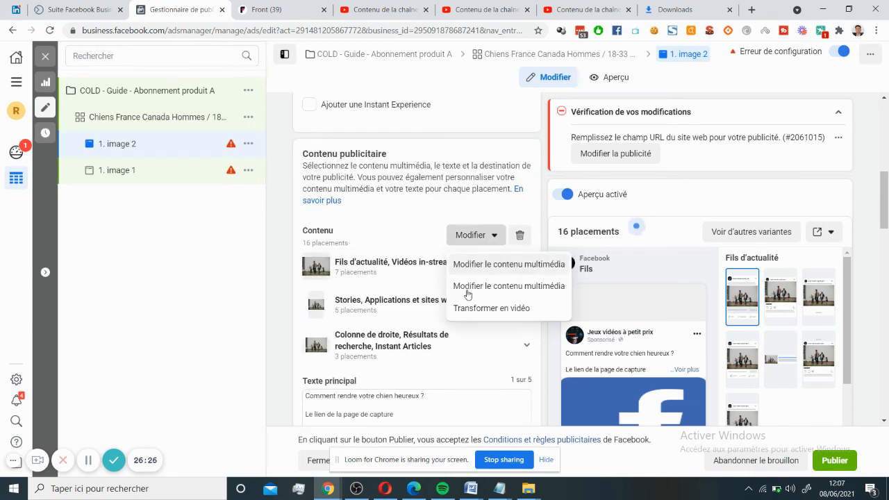
left_click(505, 271)
left_click(271, 124)
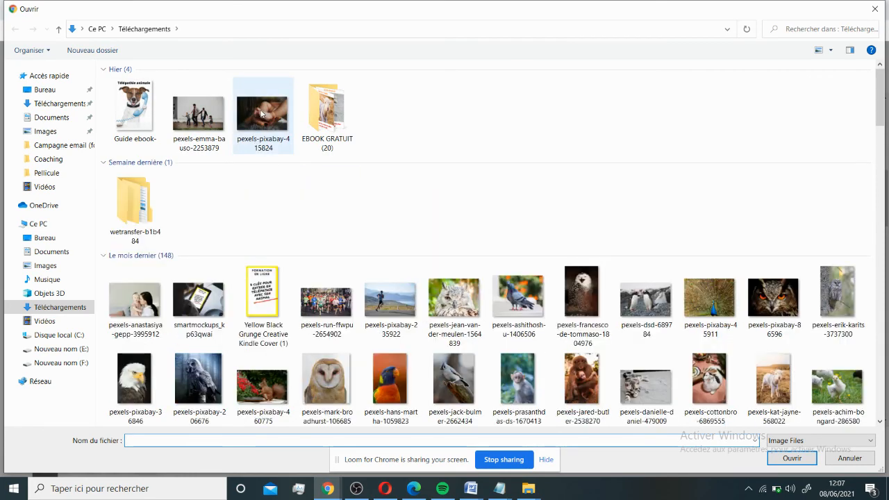
double_click(262, 113)
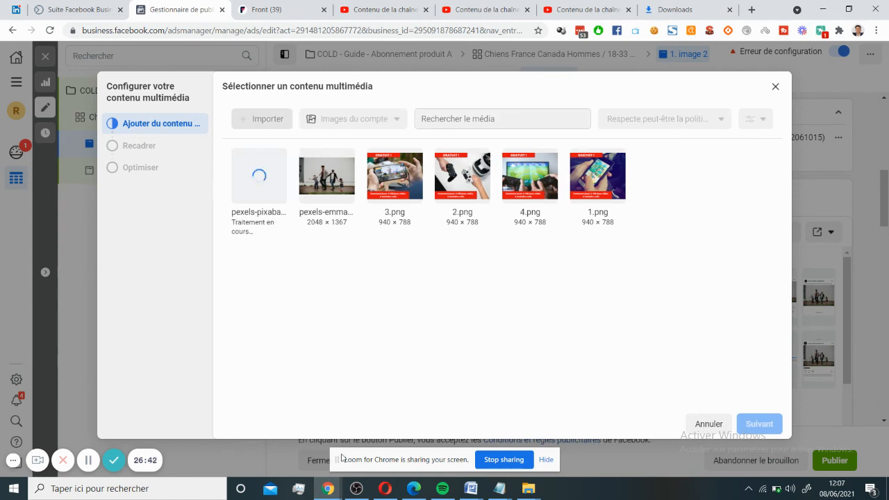
mouse_move(356, 488)
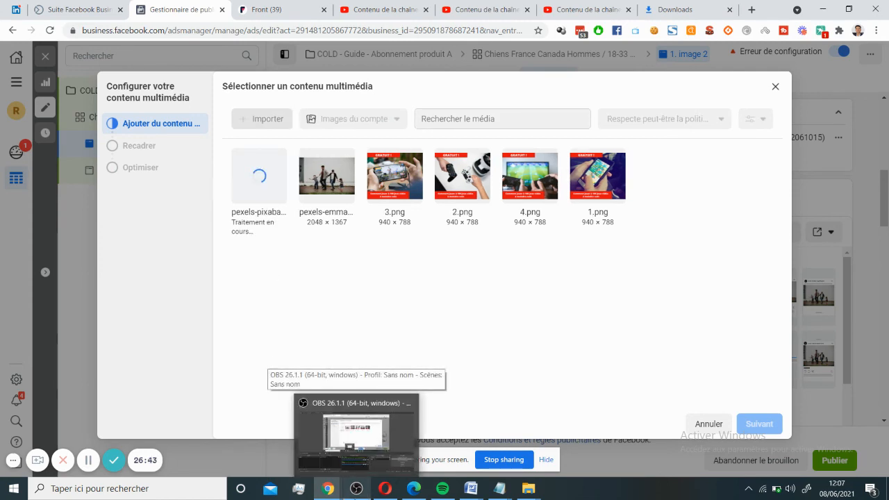
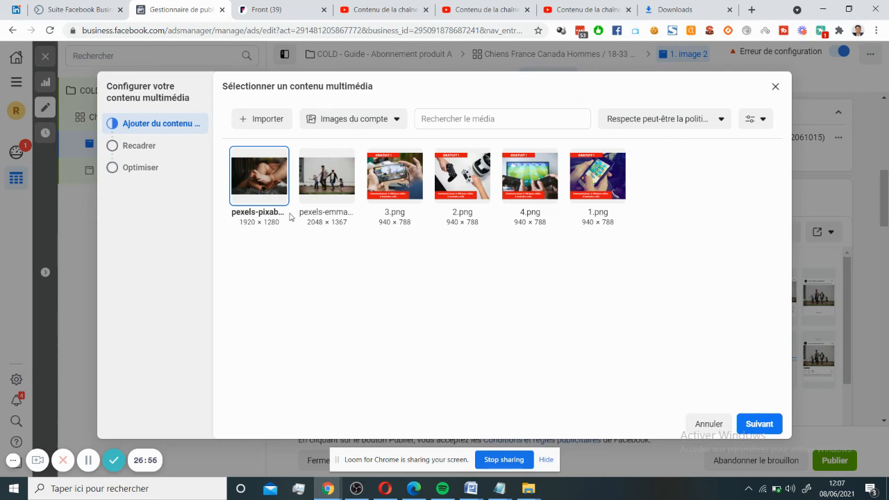
left_click(756, 425)
left_click(756, 425)
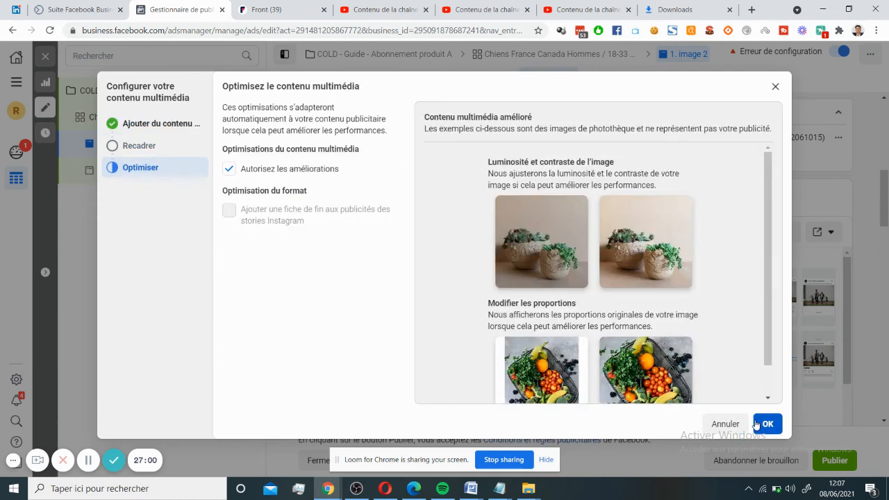
left_click(766, 423)
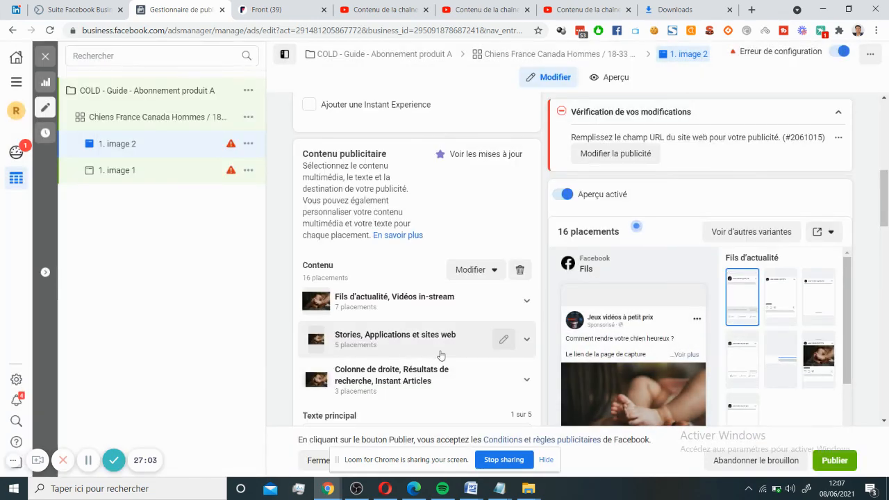
Check the duplicated ad's primary text, title and expanded feed preview, as well as its website destination fields
scroll(642, 378, "down", 3)
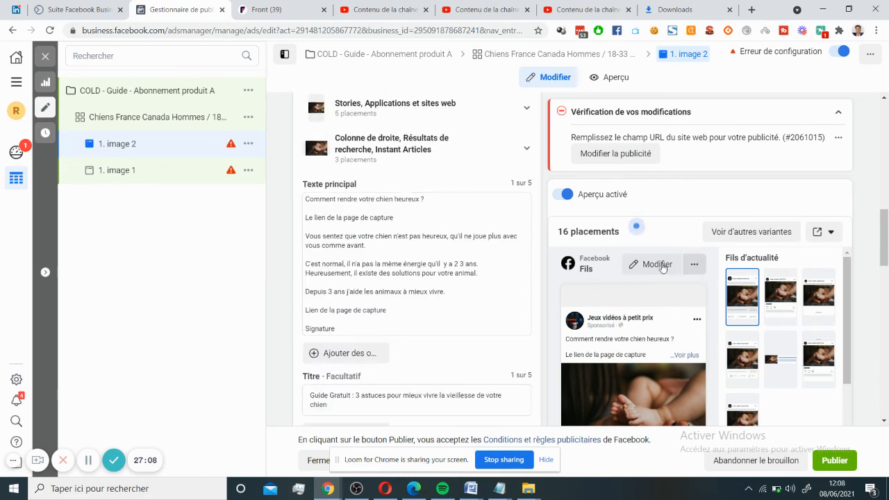
left_click(636, 231)
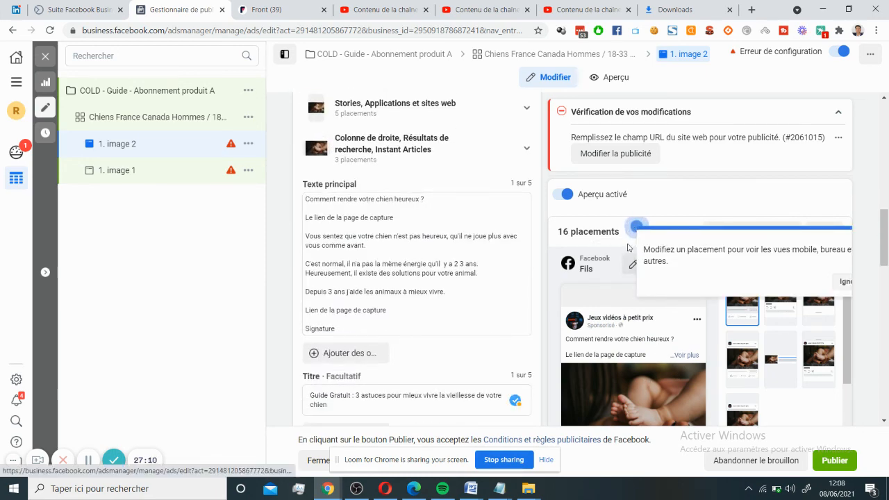
scroll(846, 347, "down", 1)
scroll(845, 344, "down", 2)
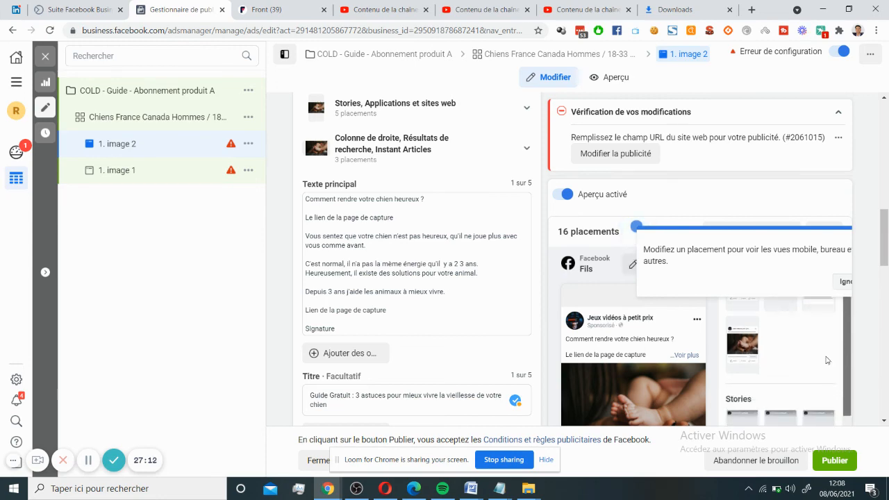
left_click(690, 358)
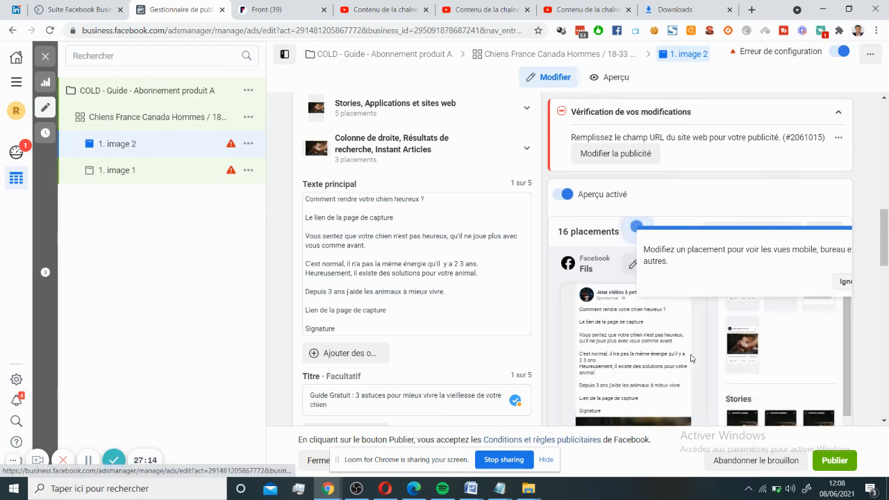
scroll(541, 199, "down", 4)
scroll(542, 200, "down", 1)
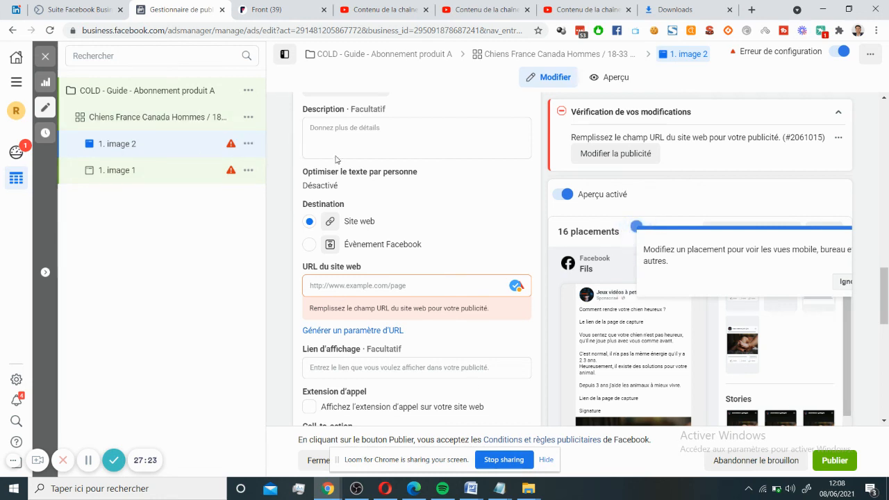
Quickly duplicate the ad set "Chiens France Canada Hommes / 18-33 / 1.6M" with its ads and remove "- Copie" from the duplicate's name
left_click(250, 120)
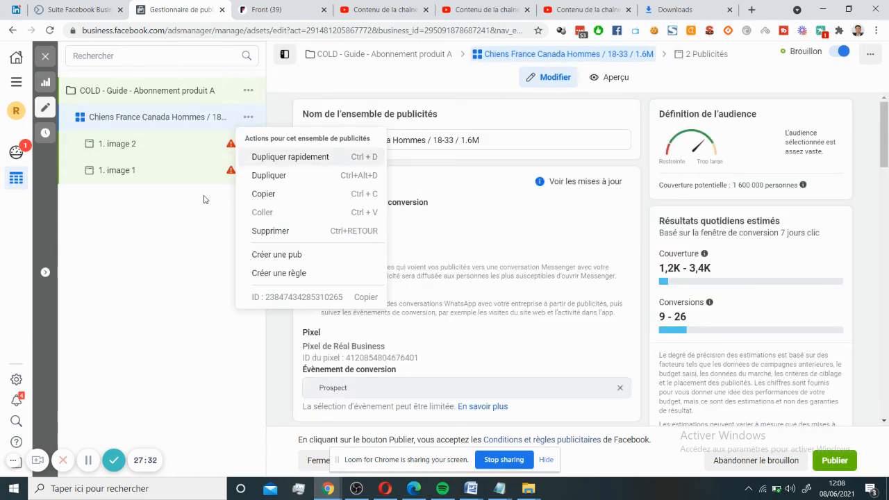
left_click(307, 157)
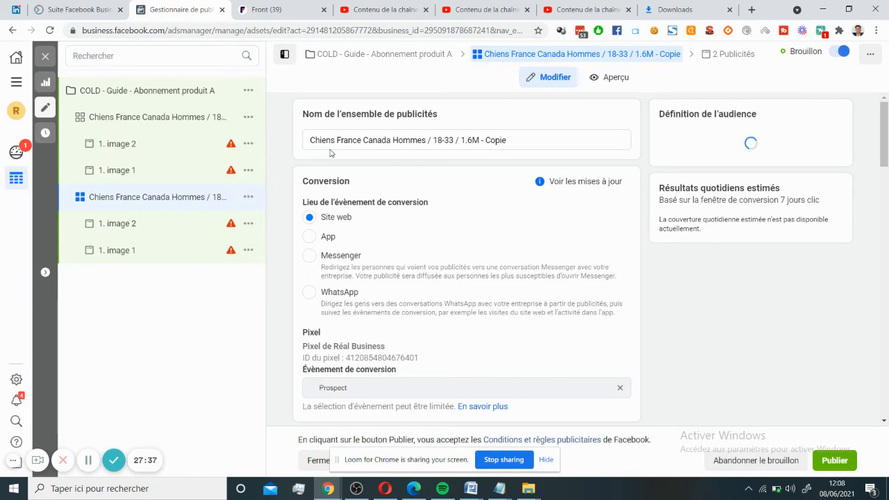
double_click(495, 140)
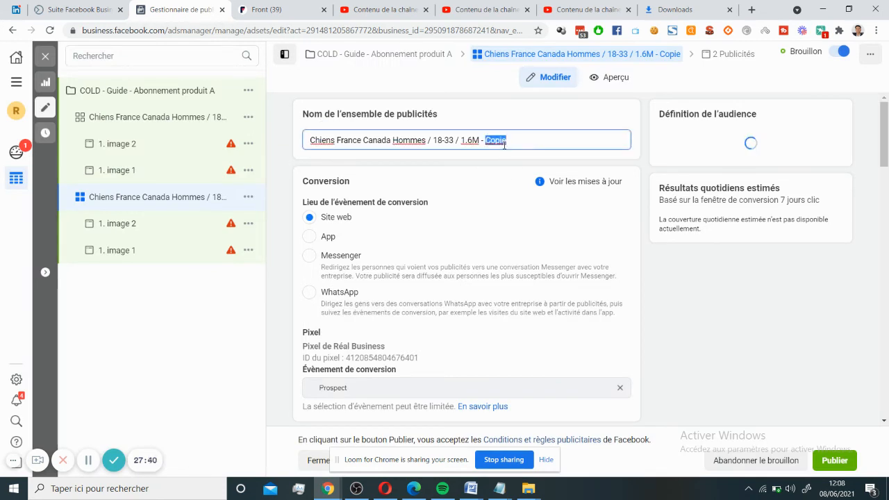
key("BackSpace")
key("BackSpace")
key("BackSpace")
key("BackSpace")
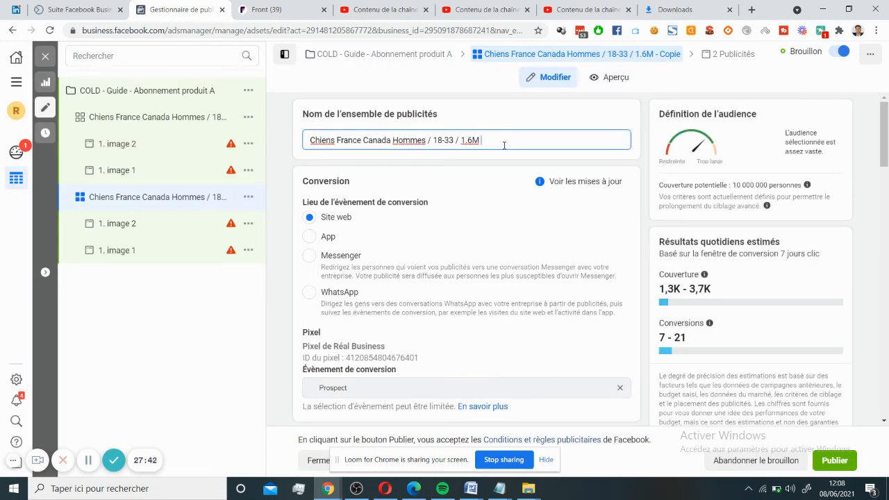
left_click(295, 161)
In the duplicated ad set's detailed targeting, replace the interest "Chiens" with "Animaux de compagnie"
scroll(326, 236, "down", 6)
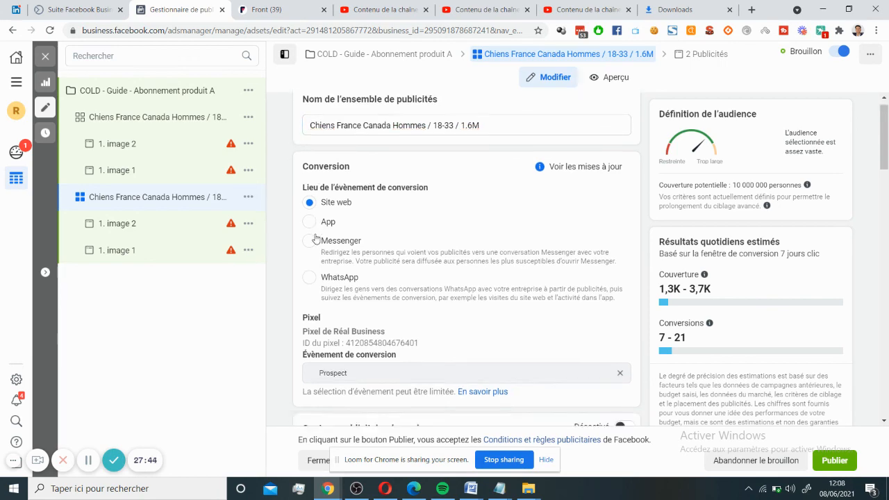
scroll(328, 232, "down", 10)
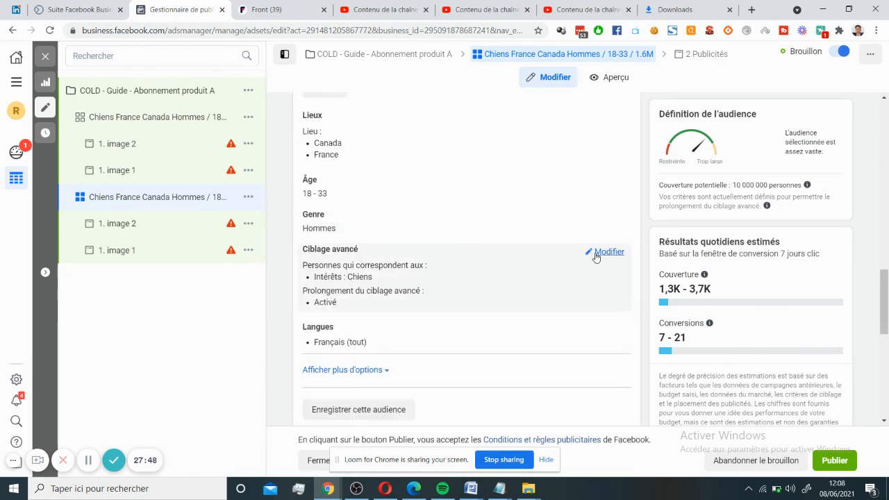
left_click(595, 255)
left_click(552, 332)
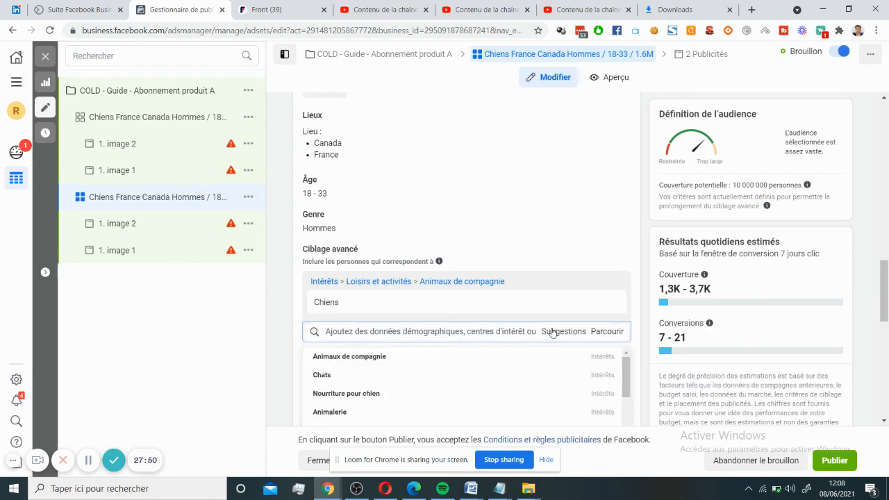
scroll(486, 327, "down", 1)
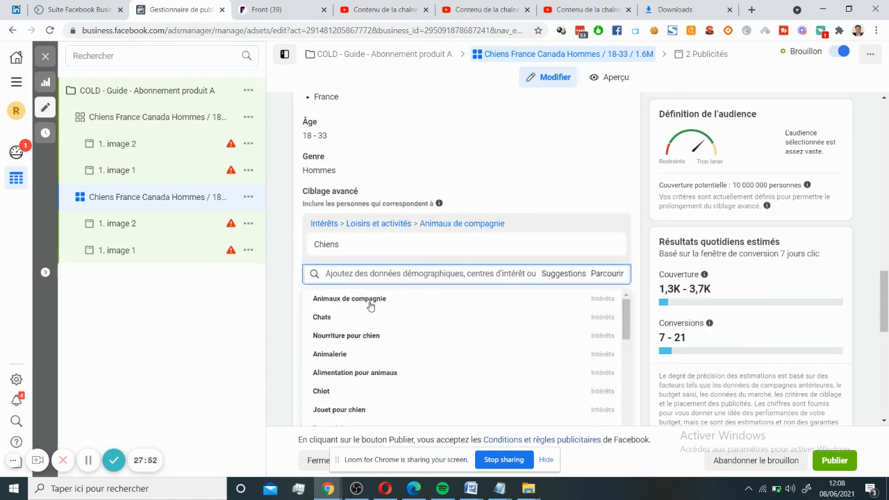
mouse_move(325, 245)
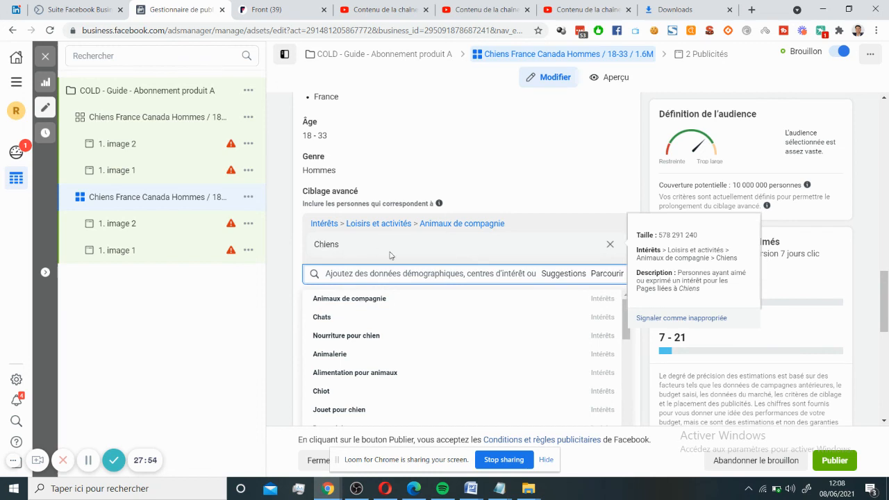
left_click(372, 308)
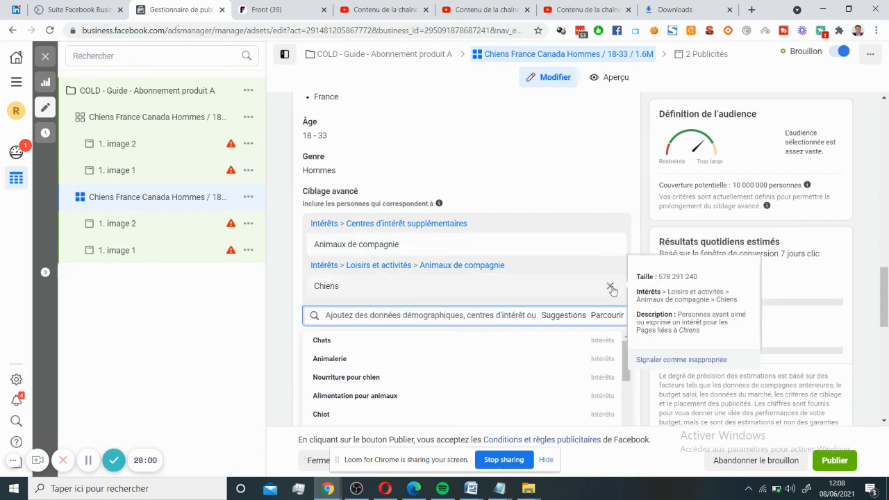
left_click(610, 289)
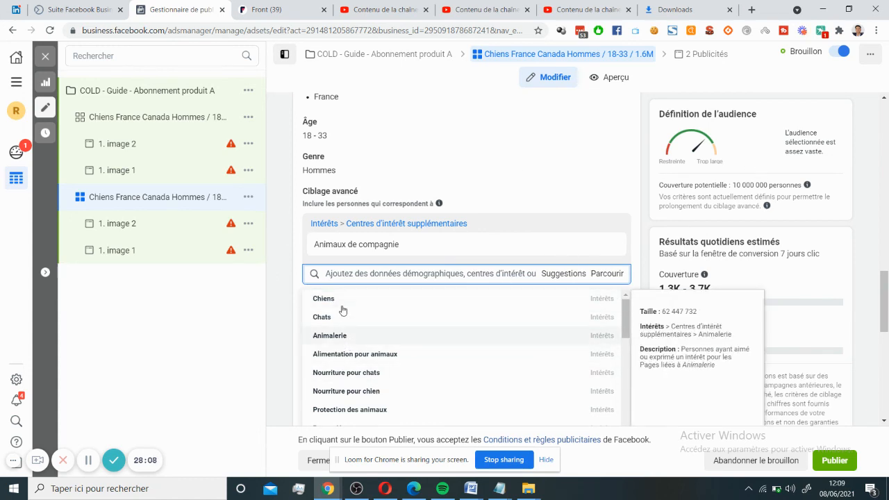
scroll(329, 313, "down", 3)
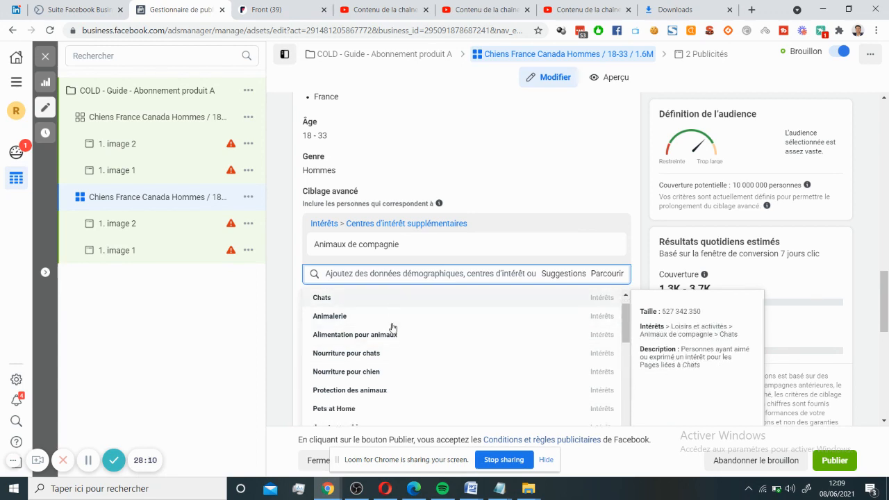
Turn off detailed targeting expansion for the duplicated ad set's audience
left_click(283, 279)
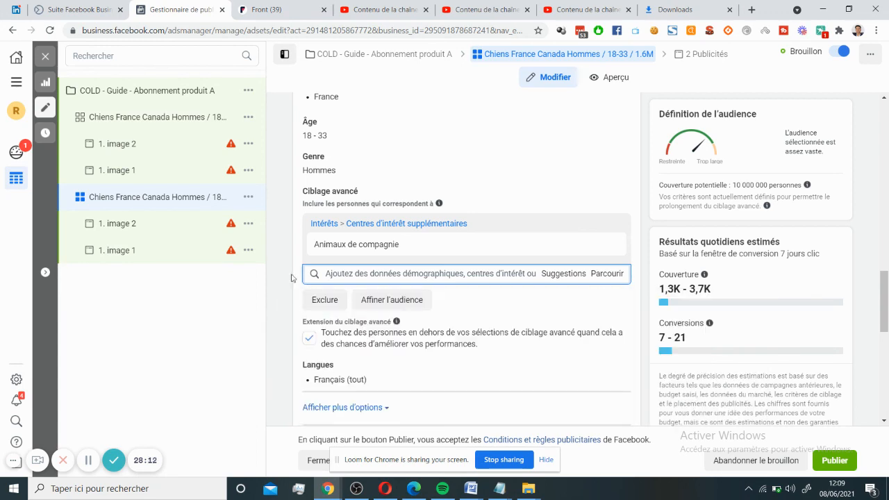
left_click(311, 342)
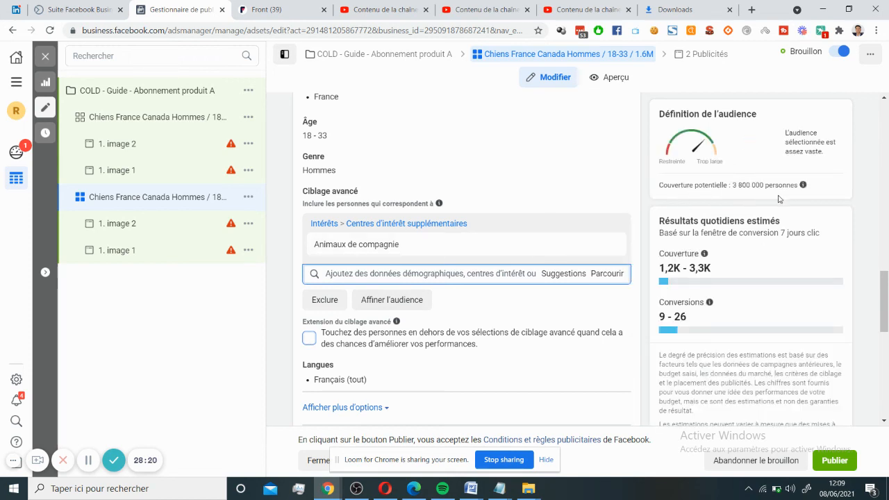
Copy the interest name "Animaux de compagnie" and use it to replace "Chiens" in the duplicated ad set's name
triple_click(389, 246)
key("ctrl+c")
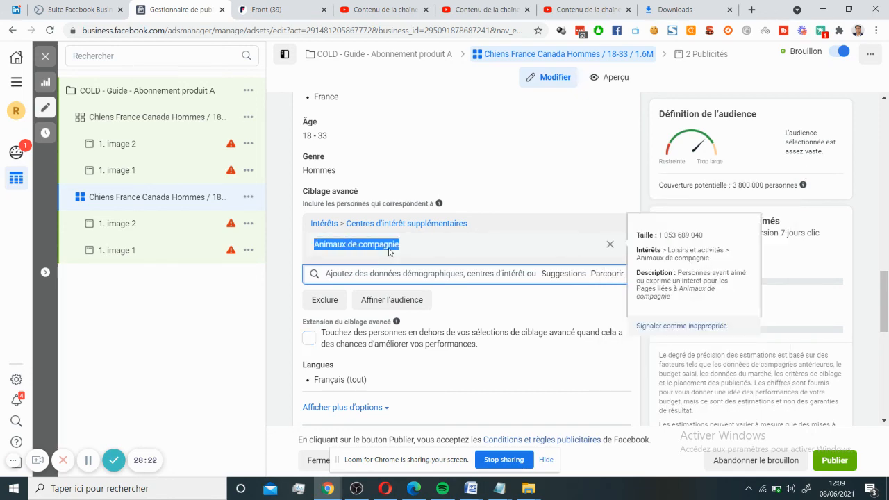
left_click(289, 247)
scroll(292, 245, "up", 3)
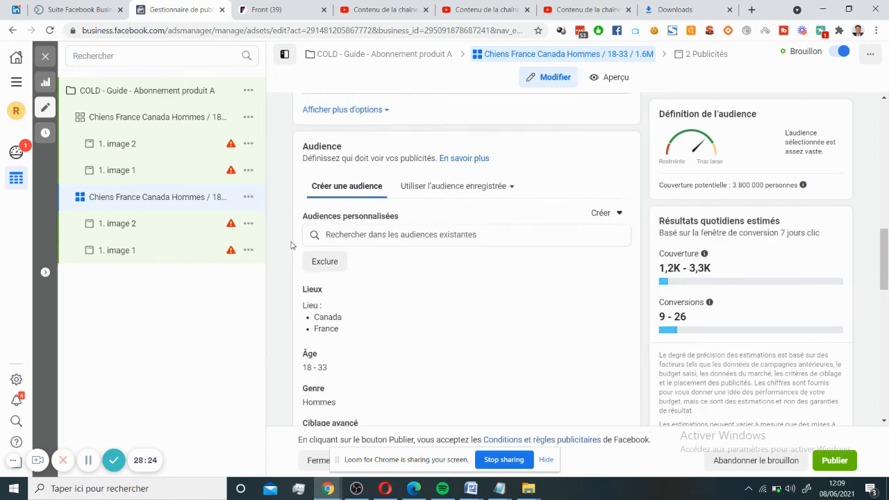
scroll(291, 245, "up", 10)
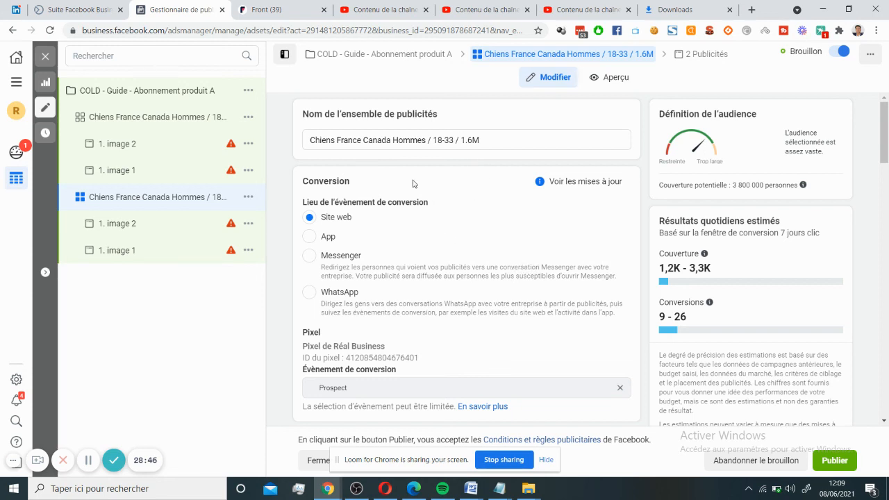
double_click(328, 141)
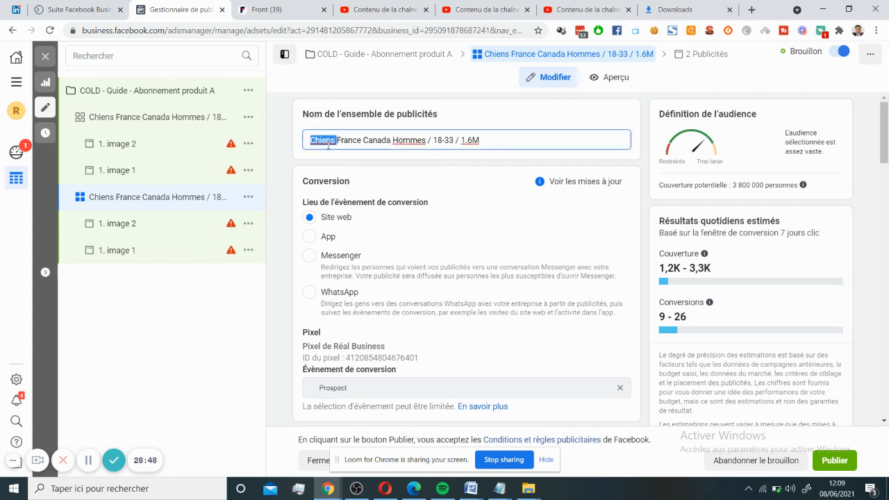
key("ctrl+v")
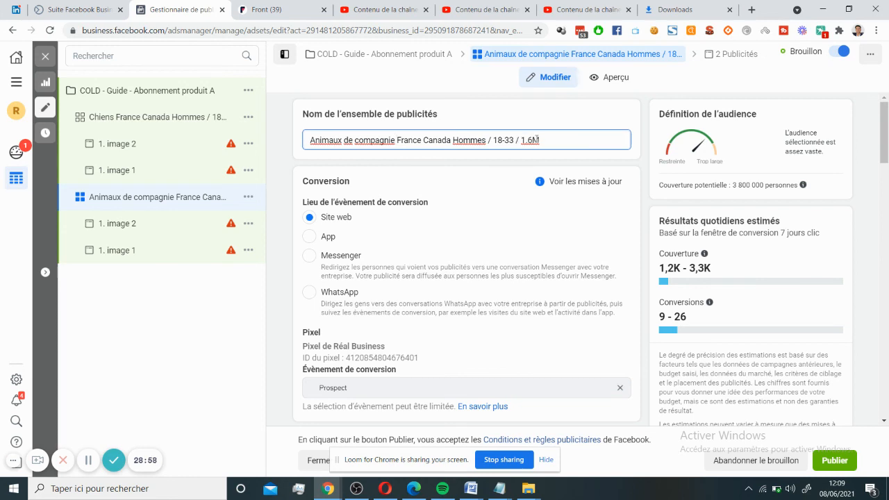
Change the audience size at the end of the ad set name to 3.8M
key("BackSpace")
key("BackSpace")
key("BackSpace")
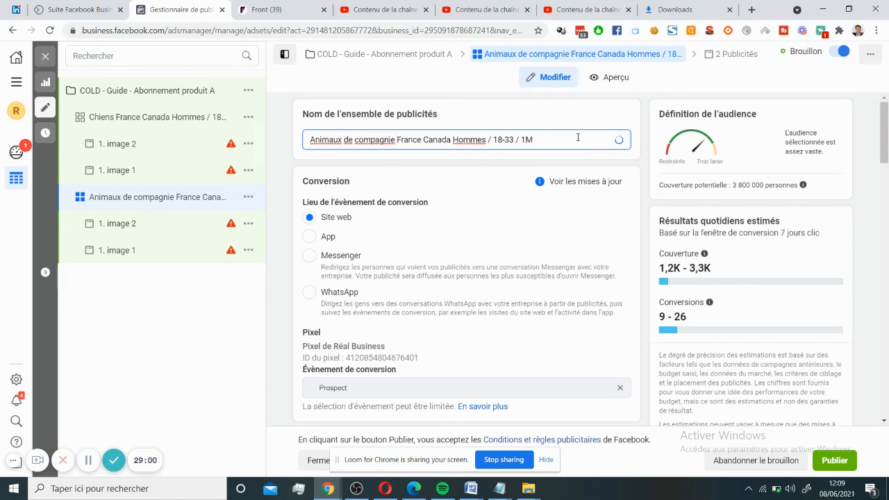
type("3.8")
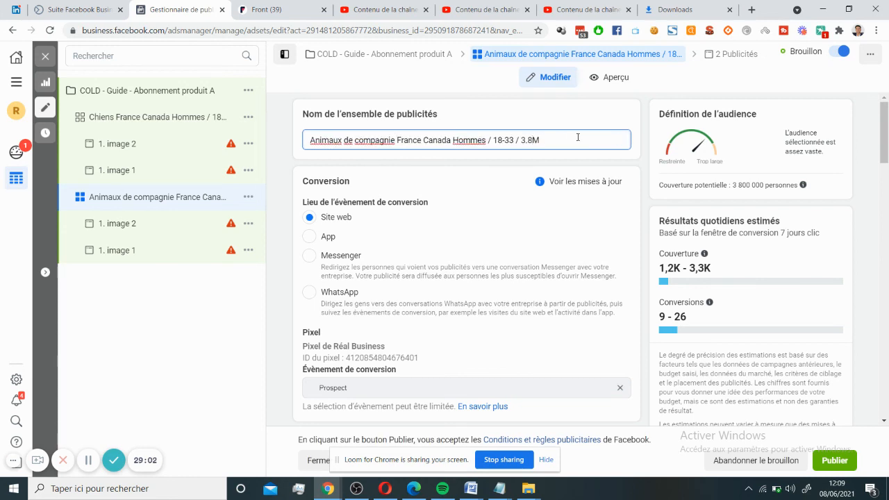
left_click(517, 169)
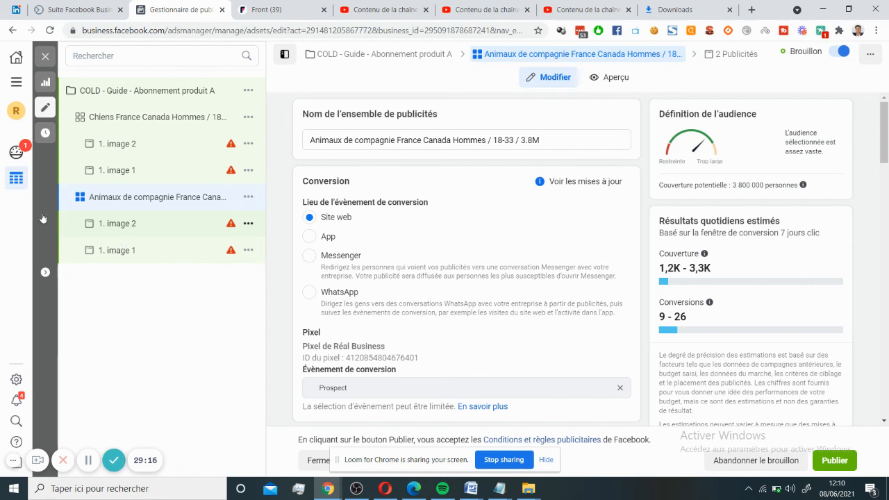
Review the "Animaux de compagnie" ad set's conversion, budget, schedule and audience settings, including its detailed targeting and languages
scroll(407, 214, "down", 1)
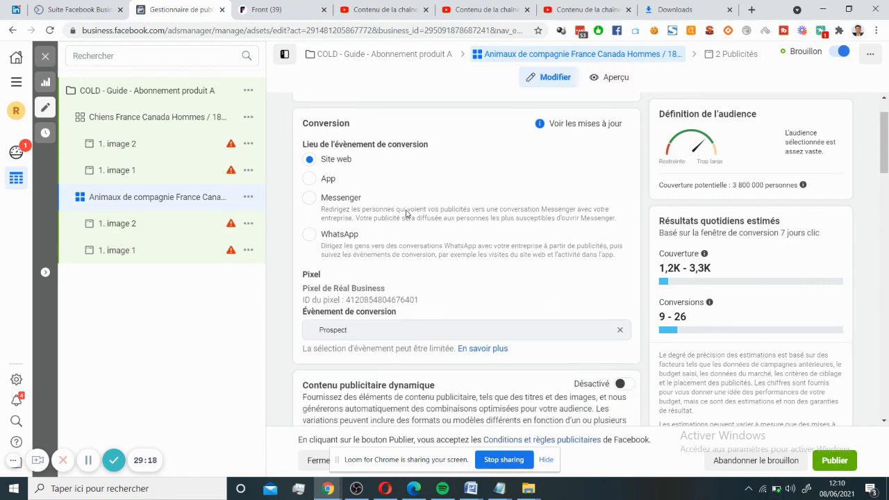
scroll(406, 214, "down", 10)
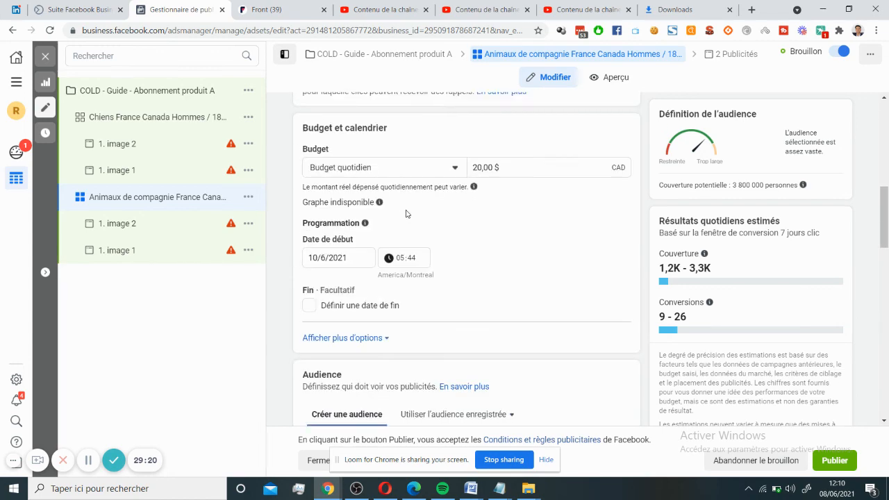
scroll(407, 213, "down", 1)
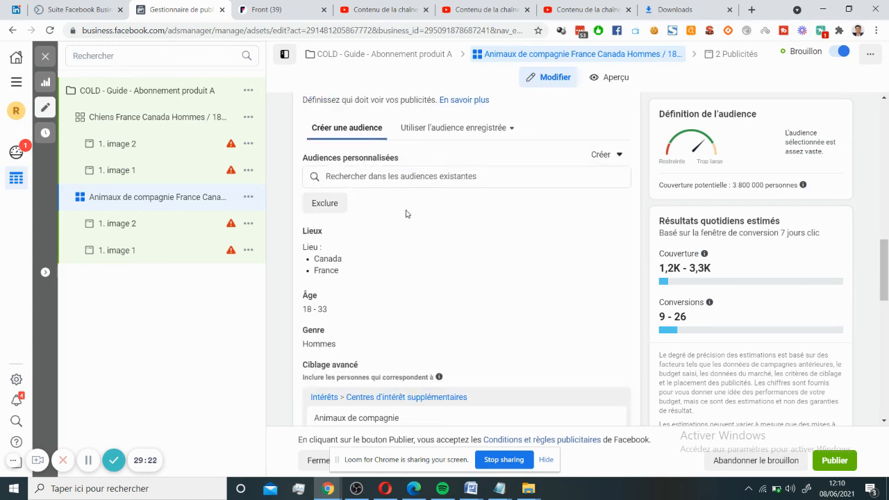
scroll(500, 270, "down", 2)
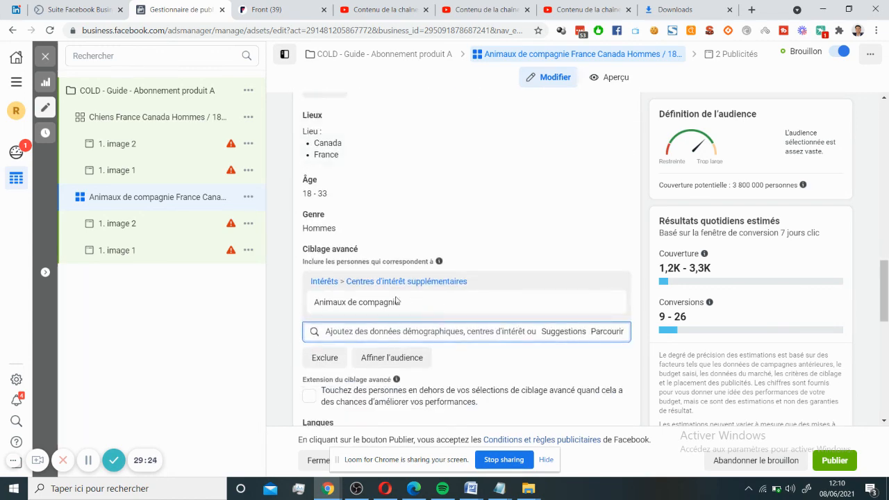
mouse_move(357, 313)
scroll(470, 260, "up", 3)
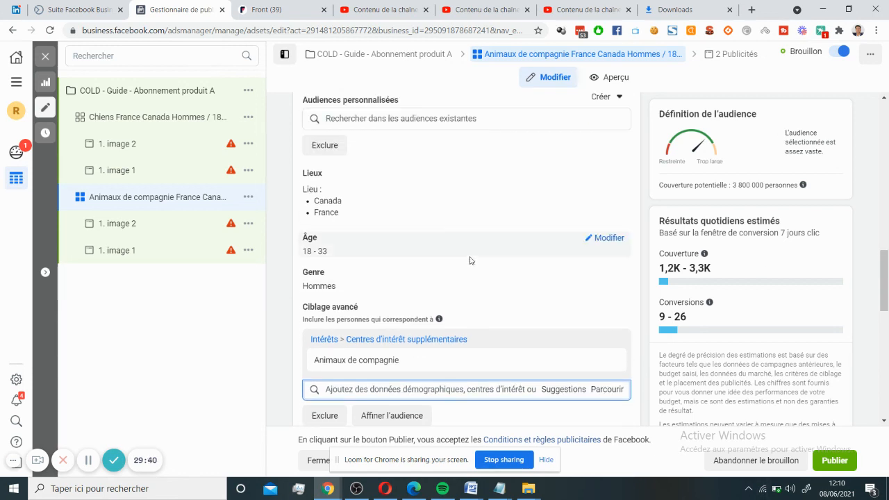
scroll(469, 260, "up", 2)
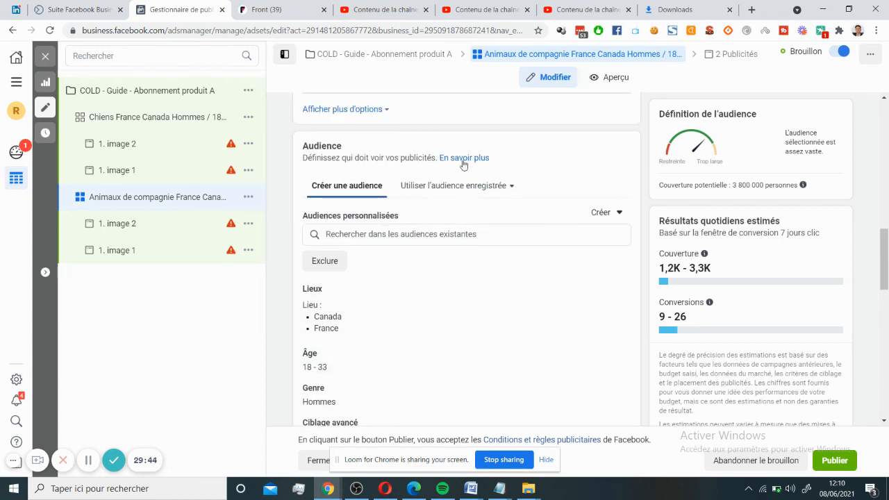
scroll(463, 165, "down", 4)
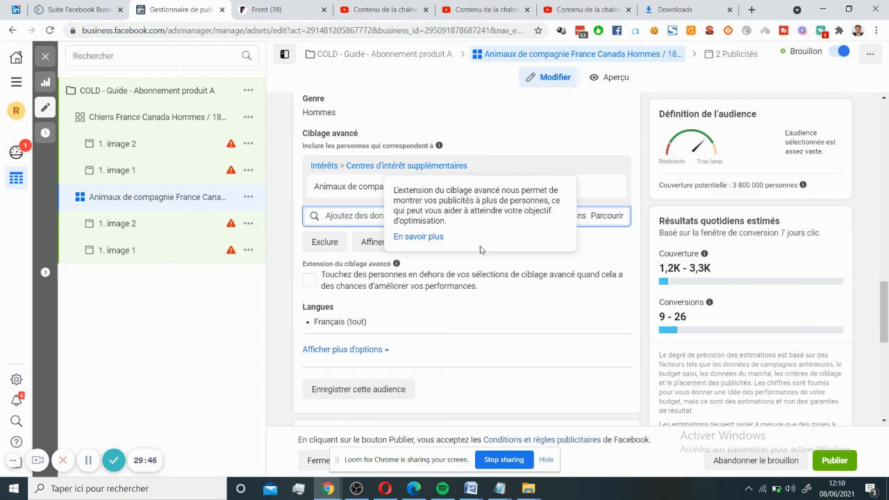
scroll(366, 323, "up", 4)
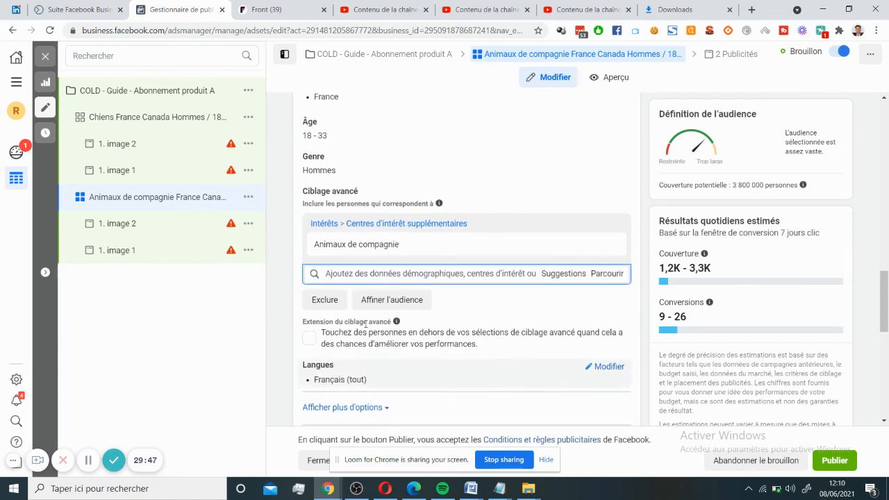